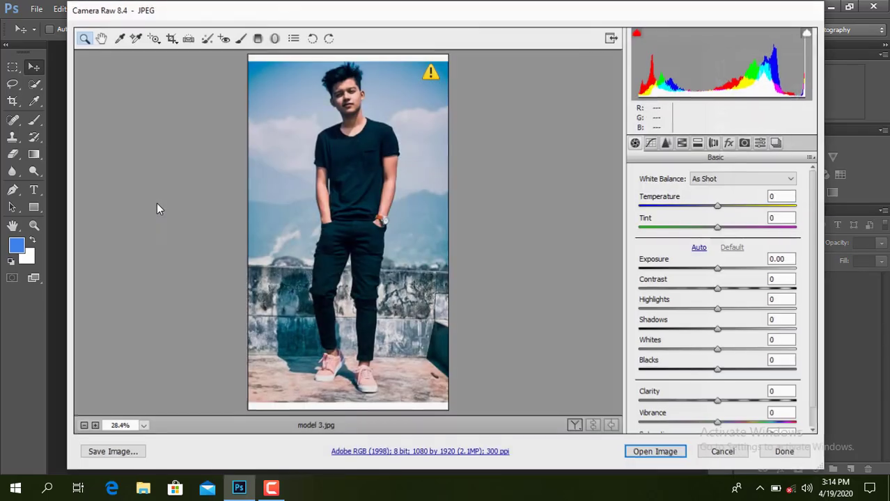
Step: Open model 3.jpg from Camera Raw as a docked document and unlock its Background layer
left_click(660, 452)
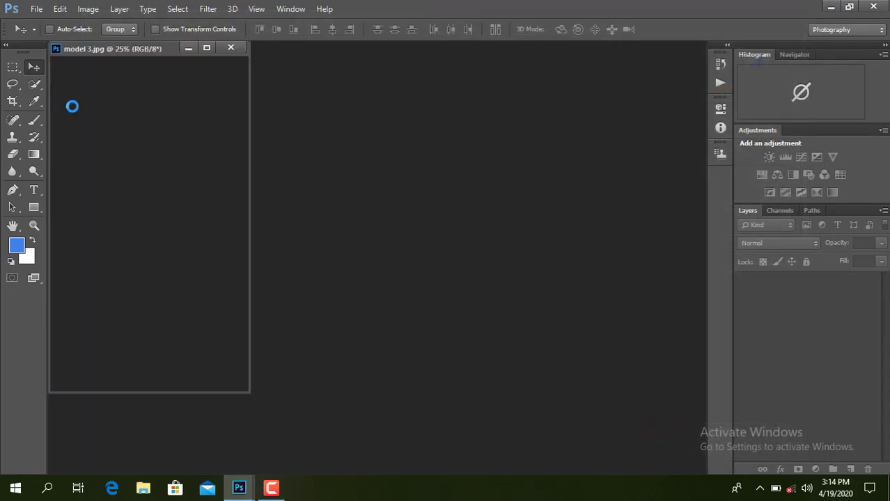
left_click_drag(167, 48, 186, 44)
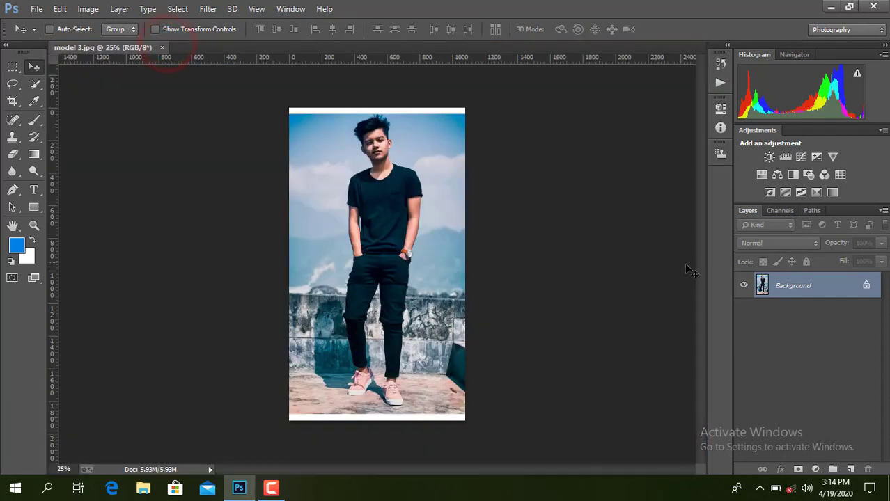
left_click(864, 286)
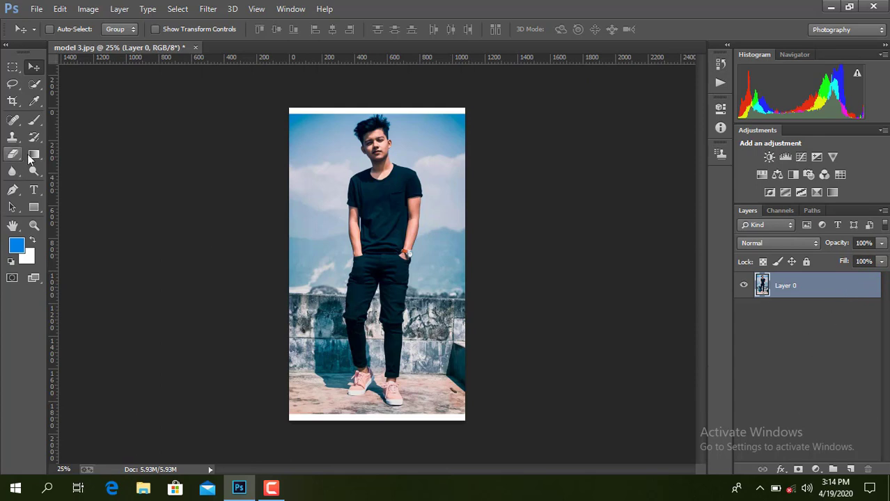
Step: Start a Pen tool path at 200% zoom up the outer trouser edge of the leg on the image's left side
left_click(16, 189)
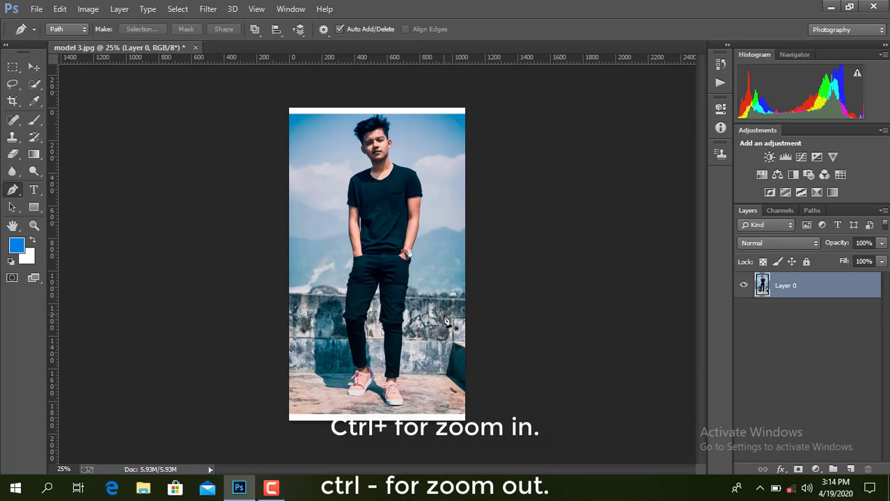
key("ctrl+plus")
key("ctrl+plus")
key("ctrl+plus")
key("ctrl+plus")
key("ctrl+plus")
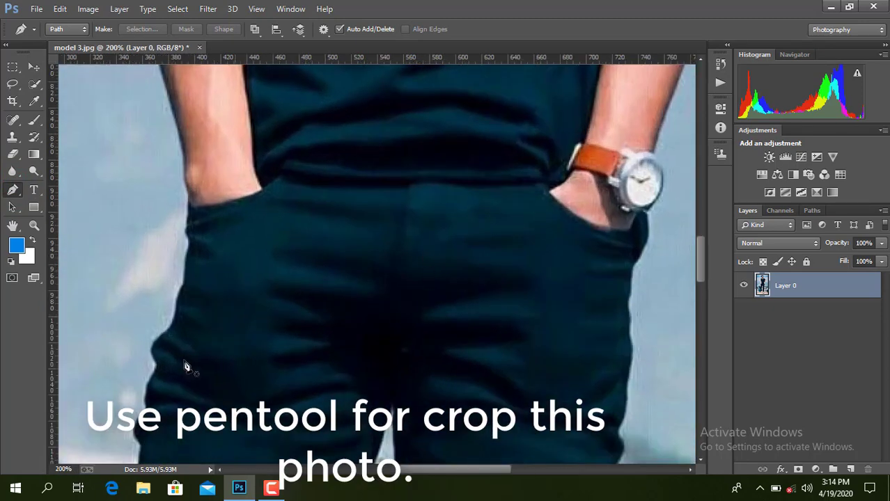
scroll(186, 367, "down", 5)
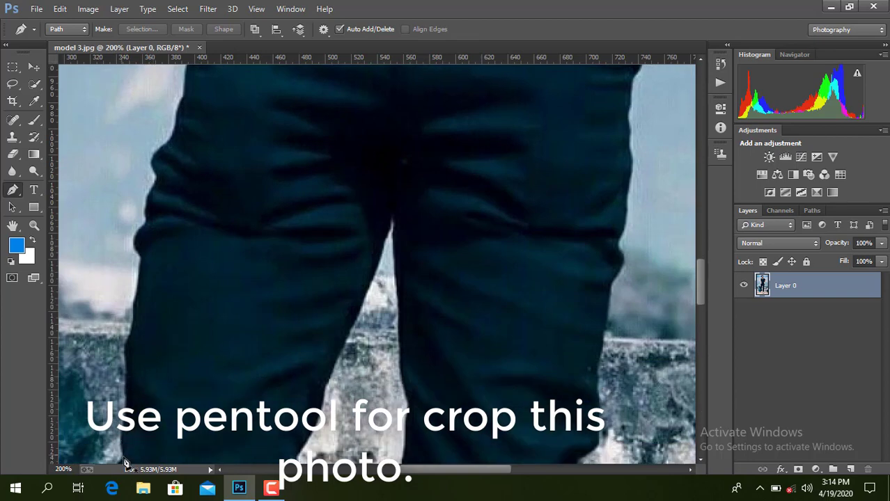
left_click(125, 460)
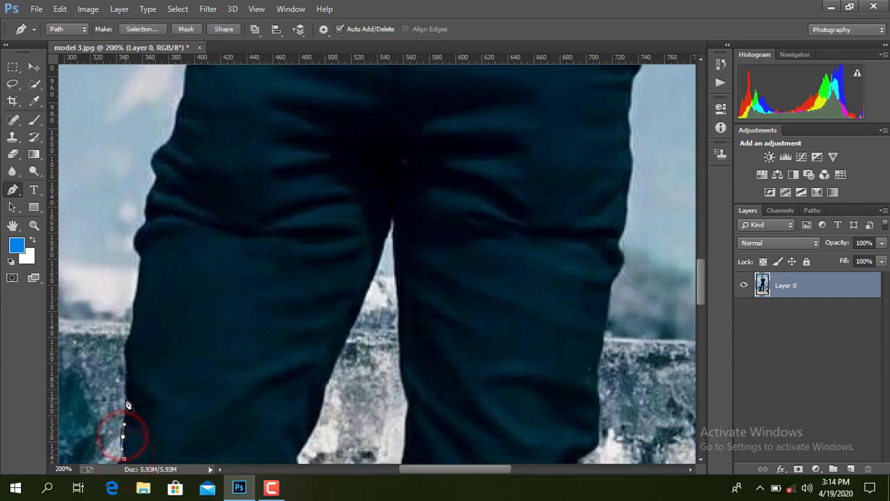
left_click(134, 298)
left_click(138, 285)
left_click(141, 258)
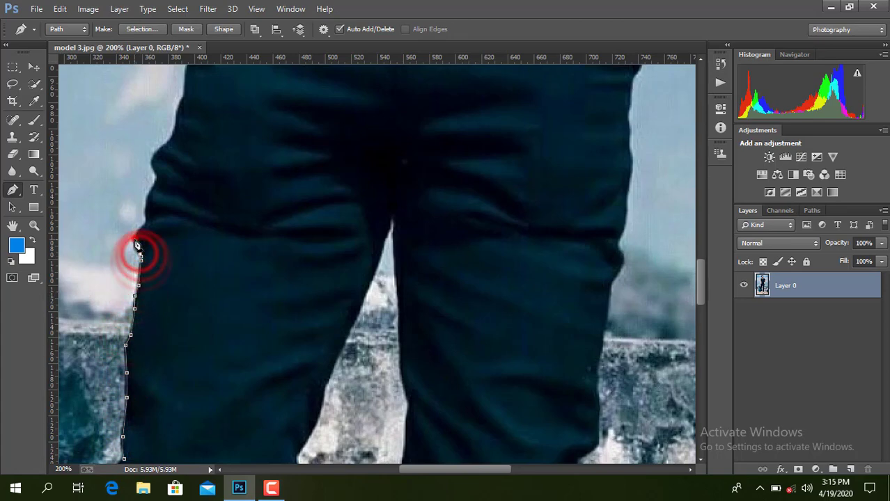
Step: Continue the path around the trouser folds at the upper thigh on the image's left side
left_click(145, 217)
left_click(147, 206)
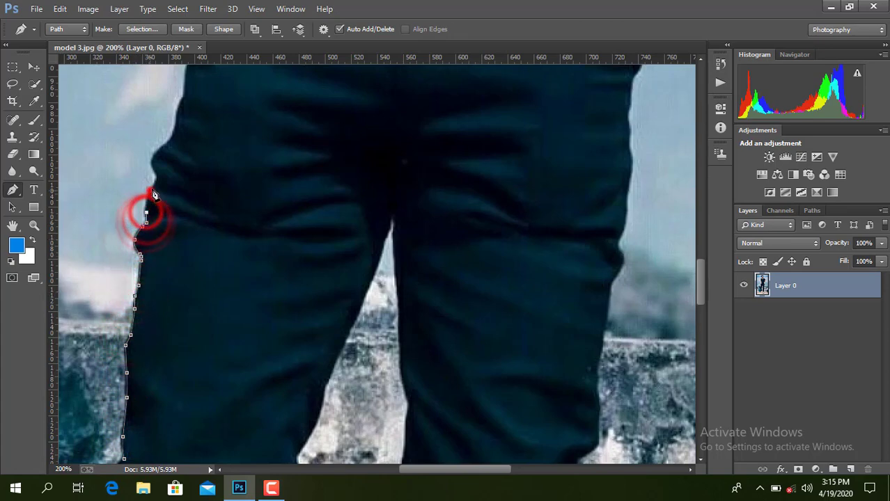
left_click(149, 191)
left_click(157, 176)
scroll(180, 244, "up", 2)
scroll(180, 244, "up", 3)
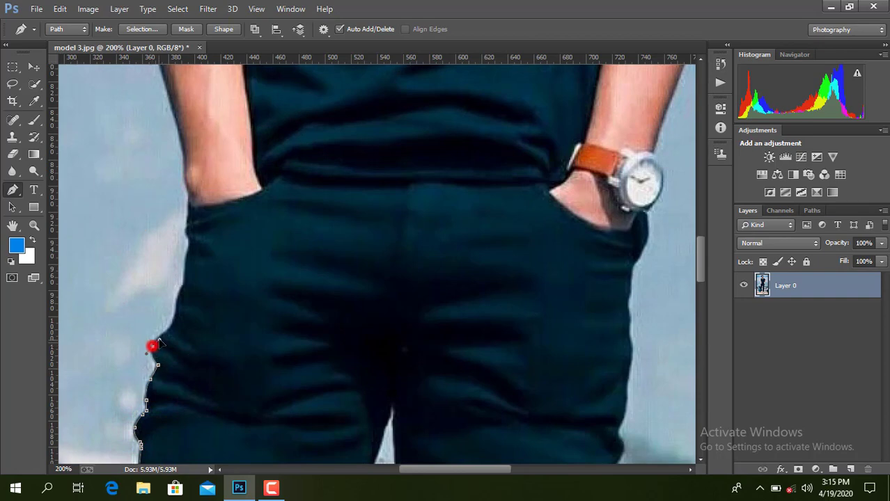
Step: Extend the path up the hip edge of the trousers to just below the pocket opening
left_click(168, 329)
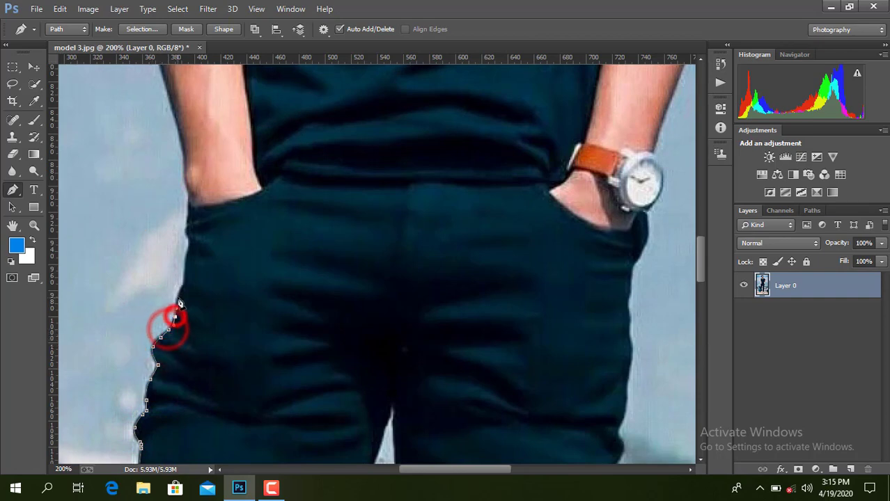
left_click(175, 316)
left_click(183, 284)
left_click(185, 264)
left_click(189, 251)
left_click(189, 246)
left_click(189, 239)
left_click(186, 231)
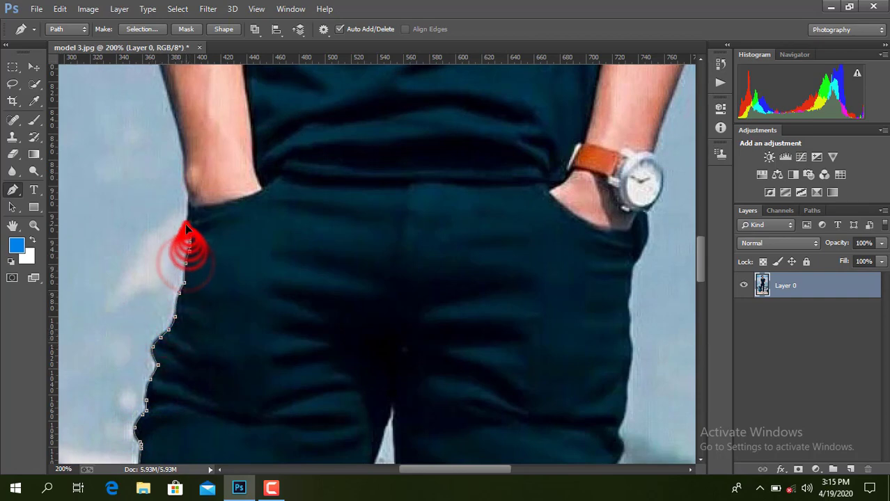
Step: Trace the path past the pocket and along the outer edge of the wrist and forearm
left_click(187, 224)
left_click(190, 213)
left_click(189, 194)
scroll(181, 153, "up", 5)
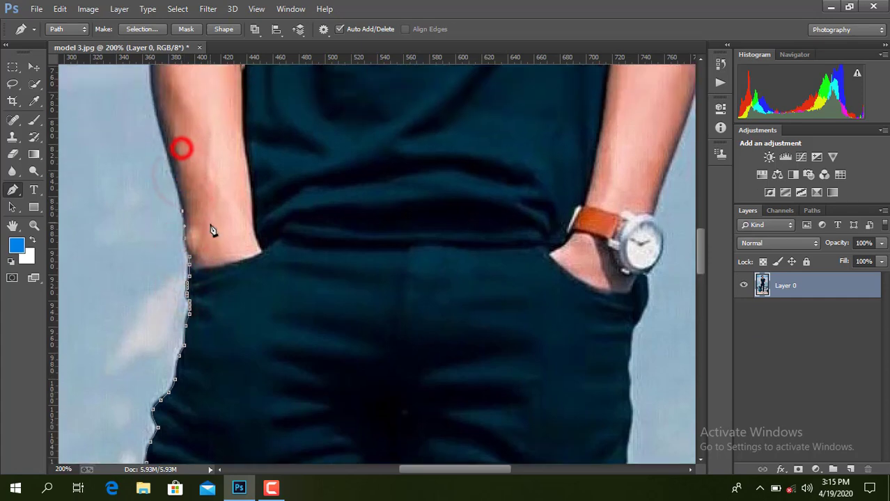
scroll(164, 268, "up", 2)
left_click(151, 276)
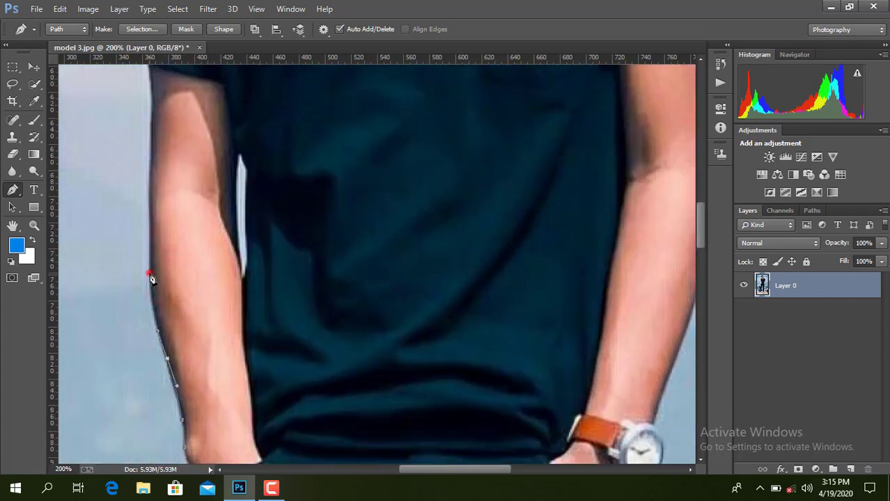
scroll(150, 240, "up", 3)
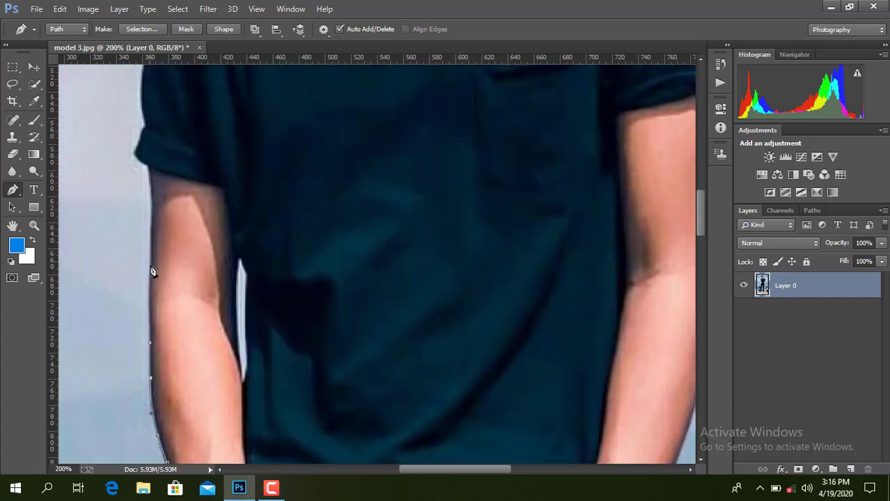
Step: Carry the path up the upper arm and around the folded hem of the T-shirt sleeve
left_click(150, 190)
left_click(142, 164)
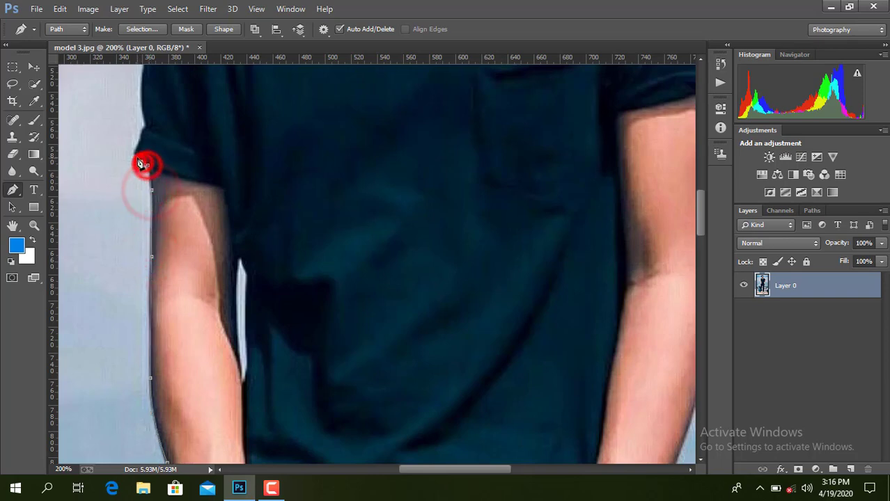
left_click(142, 115)
scroll(149, 367, "up", 7)
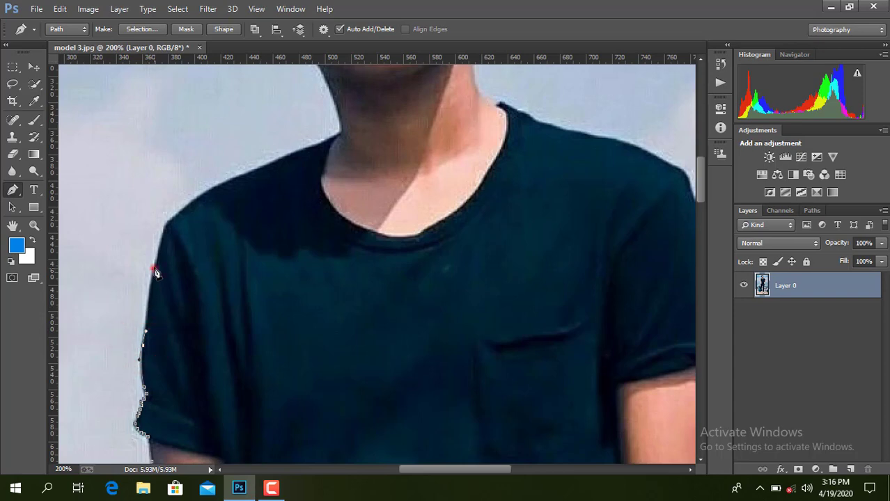
Step: Curve the path over the T-shirt shoulder towards the neck and undo the misplaced last anchor
left_click(162, 233)
left_click(168, 223)
left_click(173, 217)
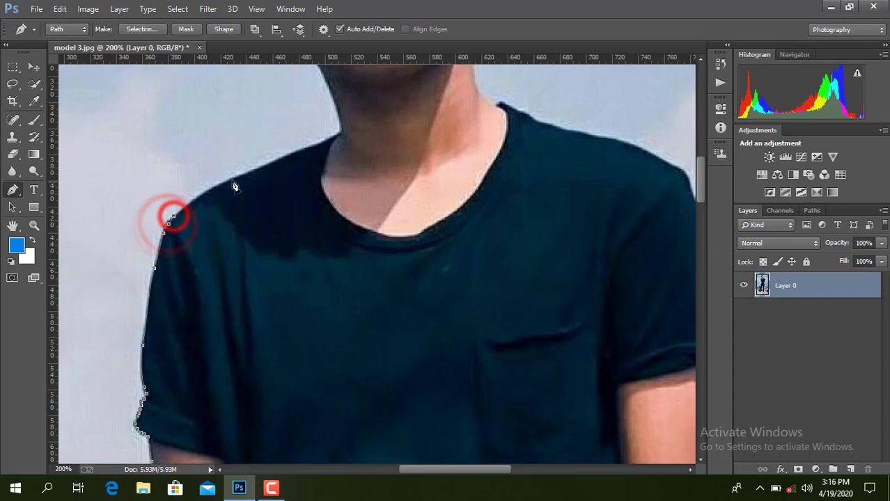
left_click_drag(236, 178, 296, 155)
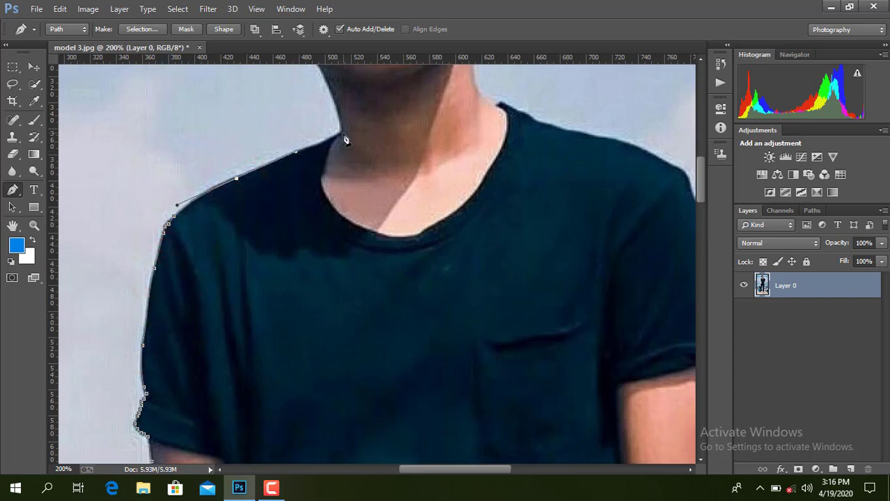
left_click(61, 9)
left_click(100, 28)
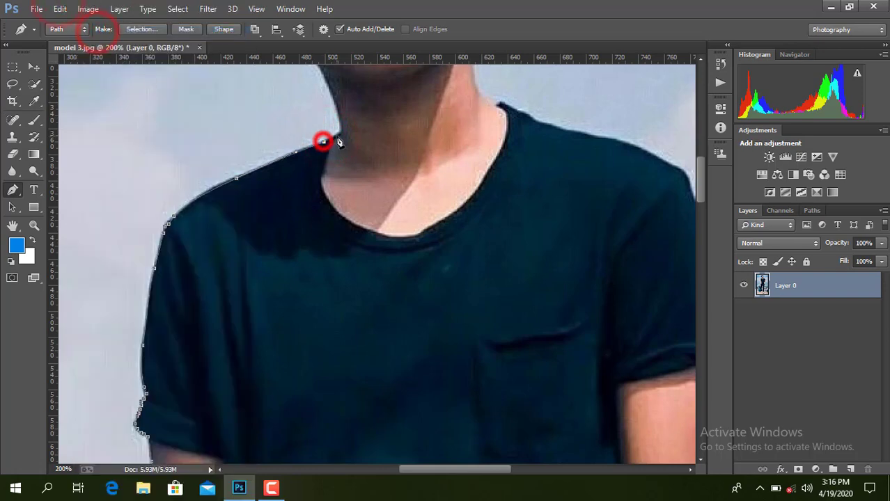
Step: Trace the path up the neck and jaw and around the ear on the image's left side
left_click_drag(339, 142, 343, 436)
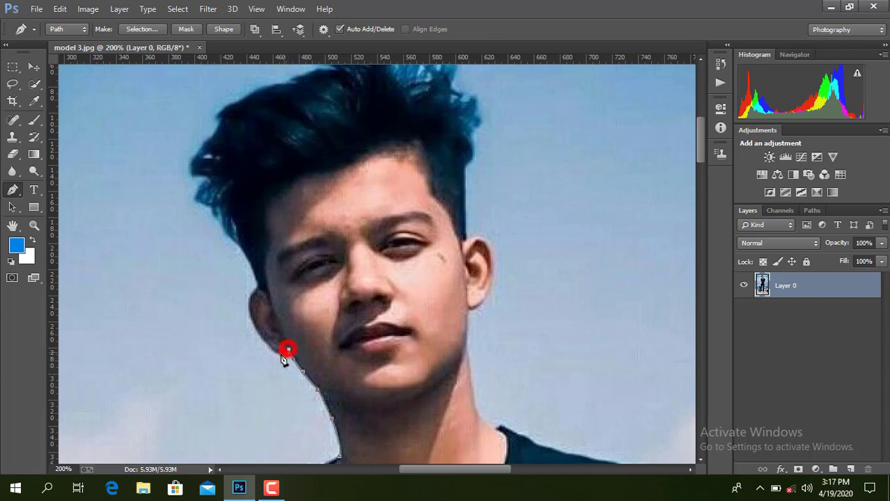
left_click(257, 329)
left_click(250, 315)
left_click(250, 309)
left_click(250, 303)
left_click(253, 293)
left_click(257, 288)
left_click(258, 284)
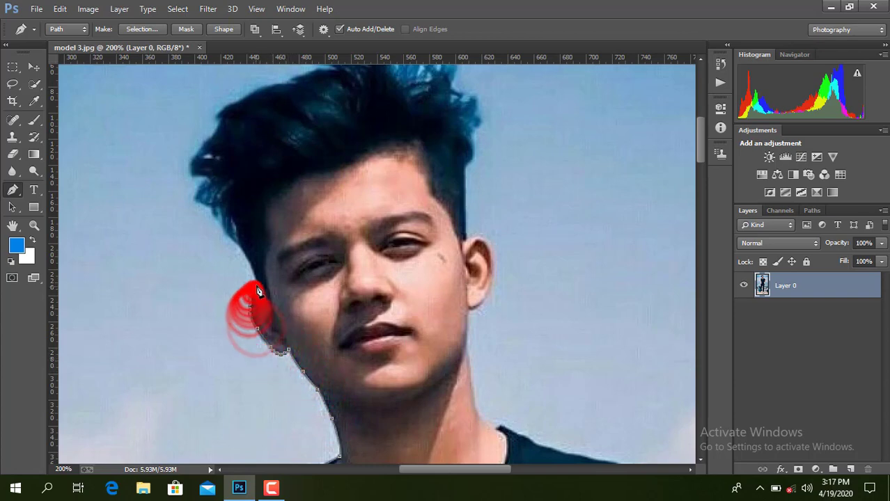
Step: Continue the path from above the ear up the side edge of the hair
left_click(251, 266)
left_click(246, 255)
left_click(239, 241)
left_click(236, 229)
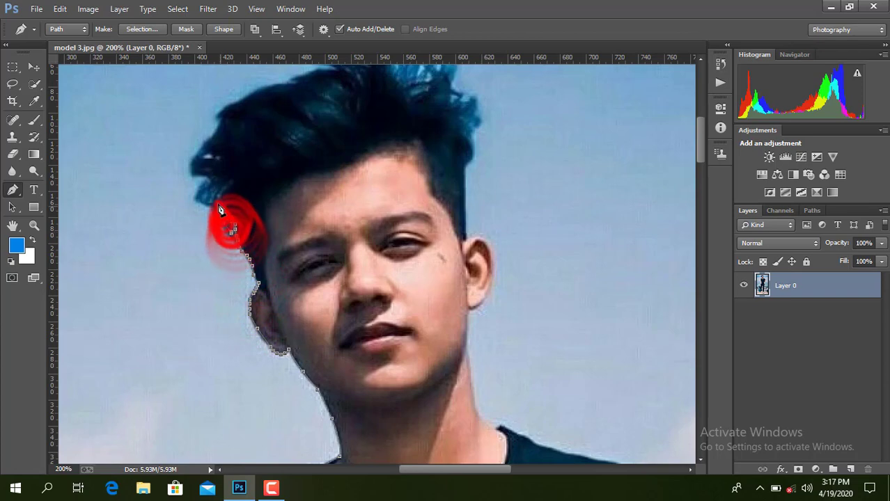
left_click(231, 220)
left_click(224, 209)
left_click(217, 199)
Step: Outline the protruding hair tufts on the image's left side with closely spaced anchor points
left_click(213, 182)
left_click(200, 174)
left_click(194, 168)
left_click(197, 152)
left_click(201, 144)
left_click(207, 142)
left_click(215, 132)
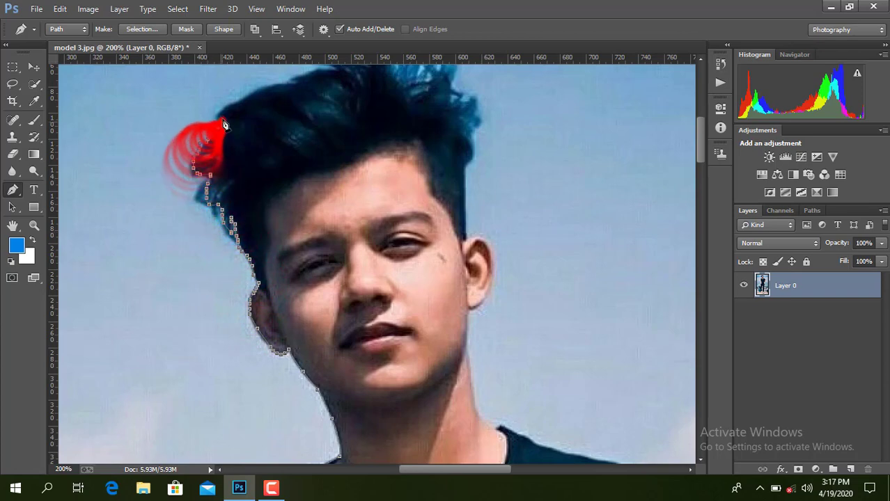
Step: Extend the path over the front of the hair towards the crown
left_click(222, 120)
left_click(227, 102)
left_click(235, 104)
left_click(281, 83)
left_click(295, 78)
left_click(305, 76)
left_click(322, 69)
scroll(324, 69, "up", 2)
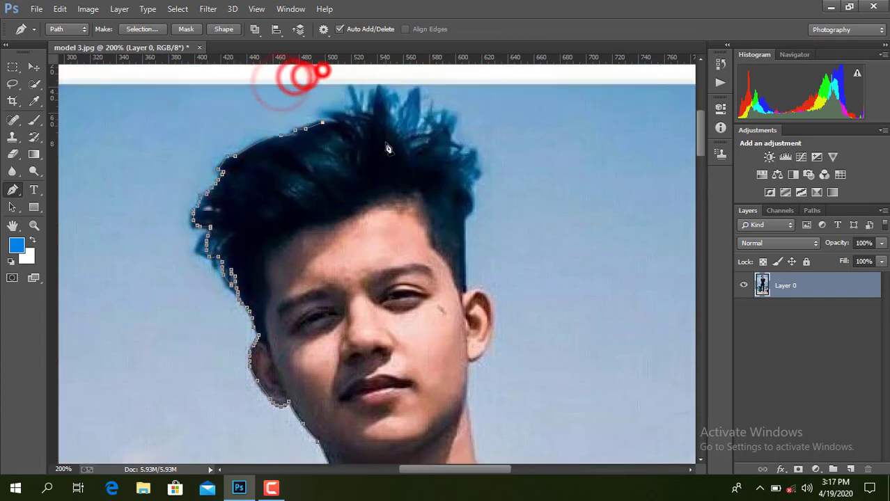
Step: Trace the first hair spikes at the top of the head, up to the middle tuft
left_click(334, 123)
left_click(322, 115)
left_click(330, 118)
left_click(342, 114)
left_click(351, 114)
left_click(353, 107)
left_click(354, 99)
left_click(366, 110)
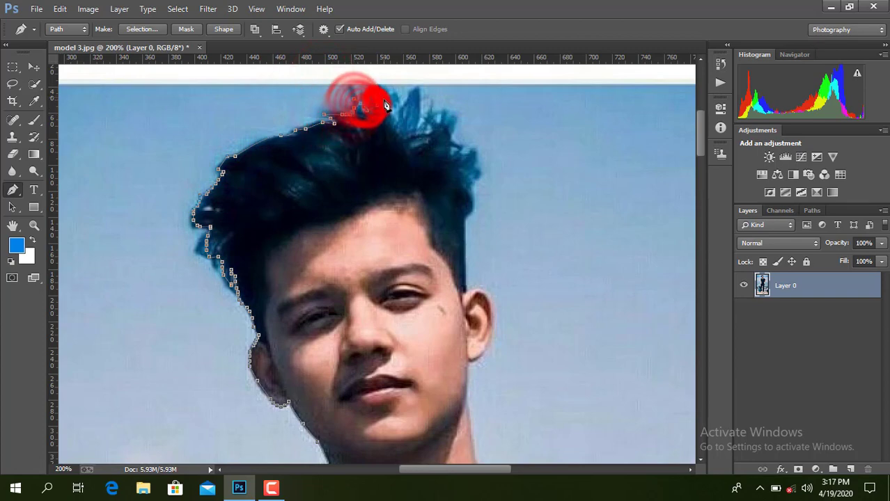
left_click(376, 104)
left_click(383, 100)
Step: Outline the remaining hair spikes across the top of the head with zigzag anchor points
left_click(404, 116)
left_click(410, 108)
left_click(419, 104)
left_click(418, 121)
left_click(420, 137)
left_click(430, 118)
left_click(443, 119)
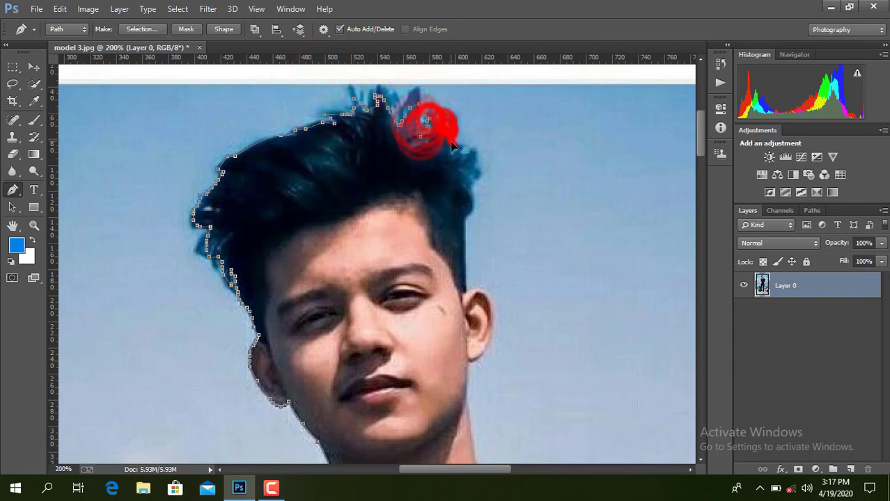
Step: Bring the path down the hair edge on the image's right side to just above the ear
left_click(458, 147)
left_click(479, 165)
left_click(475, 183)
left_click(474, 203)
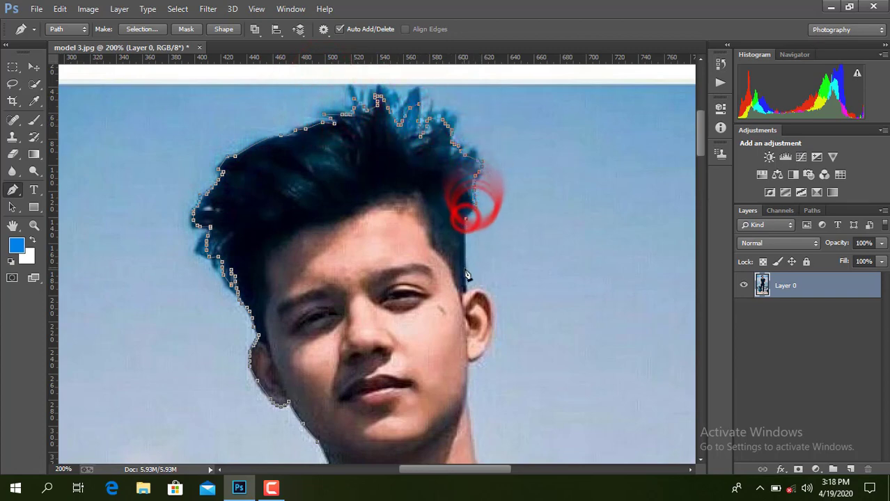
left_click(465, 219)
left_click(465, 270)
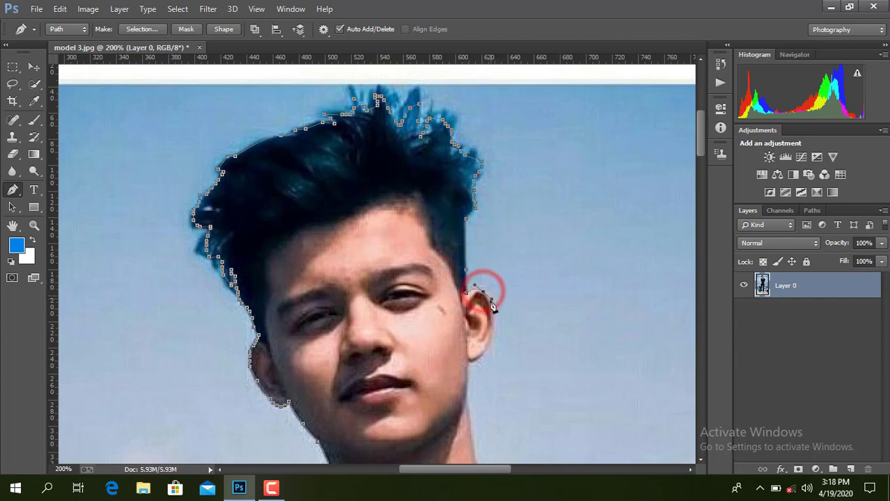
Step: Trace the path around the ear and down the neck on the image's right side
scroll(492, 306, "down", 2)
left_click(493, 293)
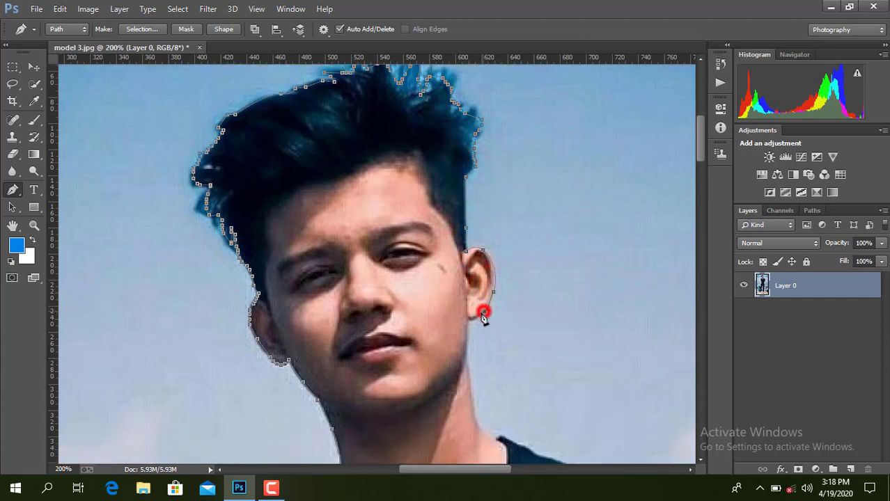
left_click(466, 338)
left_click(465, 357)
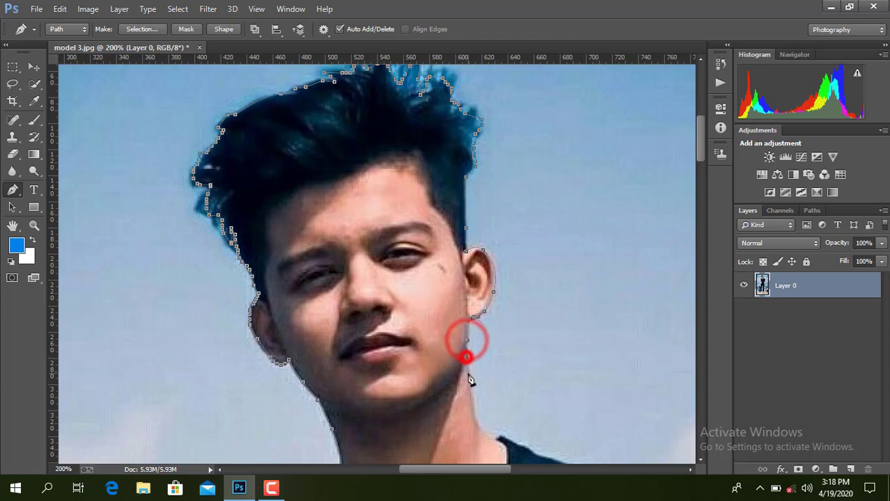
scroll(469, 362, "down", 2)
left_click(473, 367)
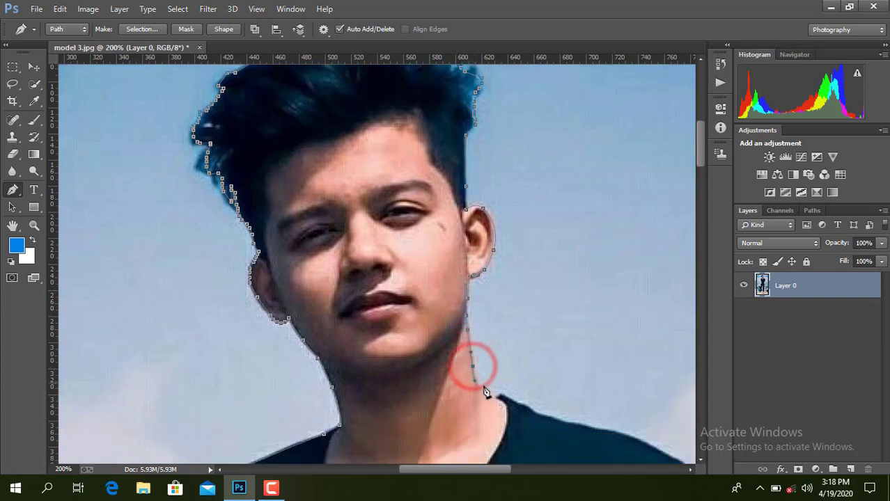
Step: Add anchor points where the neck meets the T-shirt collar and undo the misplaced last one
left_click(511, 398)
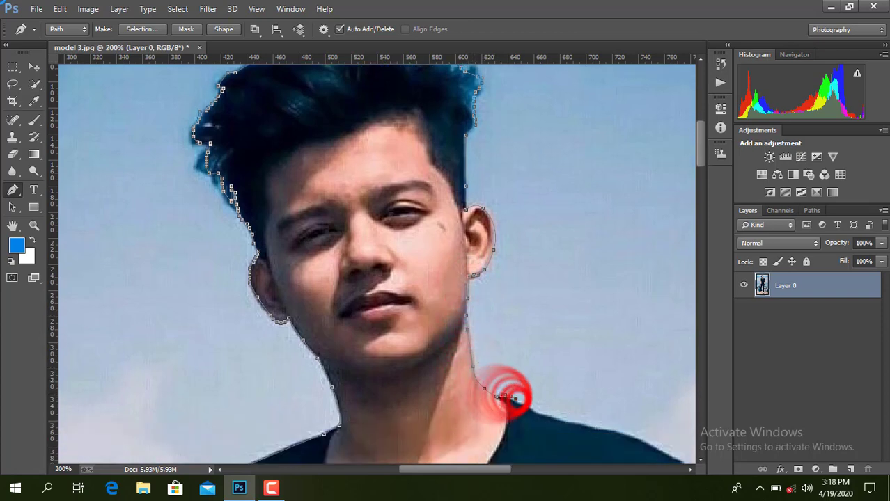
left_click(60, 8)
left_click(92, 30)
left_click(60, 9)
left_click(84, 29)
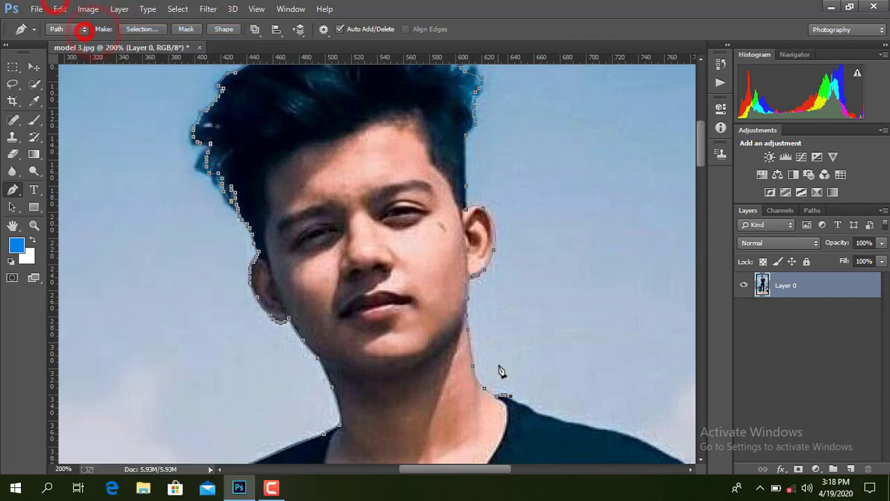
Step: Continue the path from the T-shirt collar along the top of the shoulder on the image's right side
left_click(526, 407)
left_click(531, 410)
left_click(534, 412)
left_click(539, 414)
left_click_drag(449, 471, 497, 471)
scroll(394, 348, "down", 5)
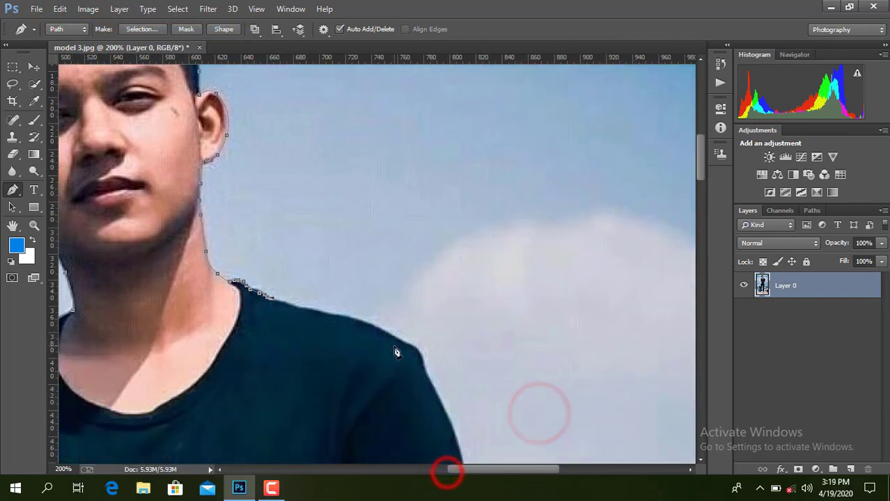
left_click(304, 226)
left_click(315, 228)
left_click(321, 230)
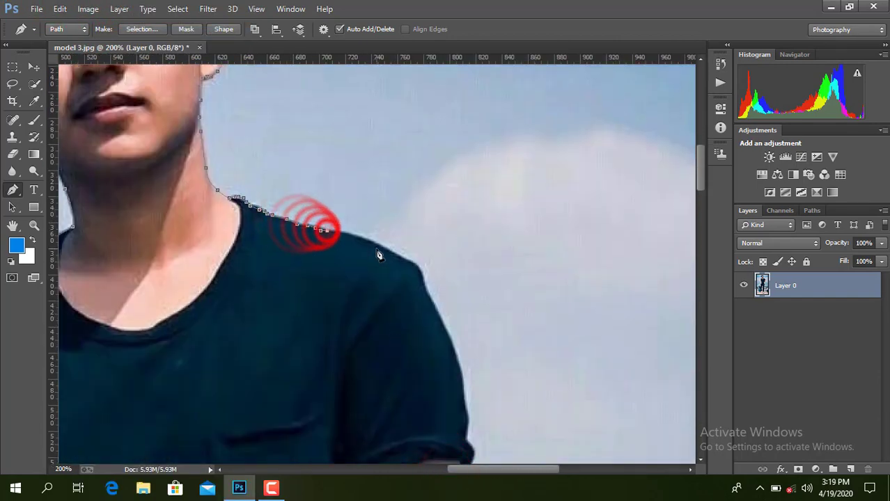
left_click(327, 231)
left_click(376, 244)
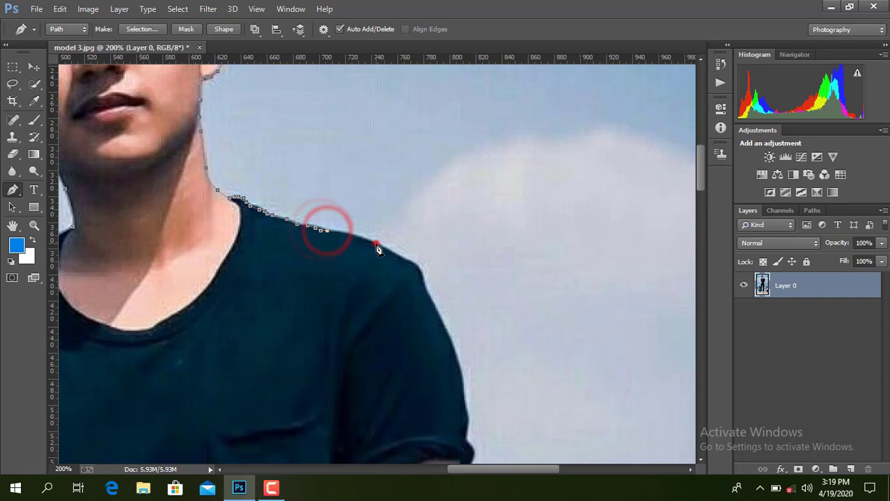
Step: Curve the path around the shoulder's outer corner and down the sleeve to just above the cuff
left_click(421, 270)
left_click(423, 278)
left_click(425, 287)
scroll(439, 278, "down", 3)
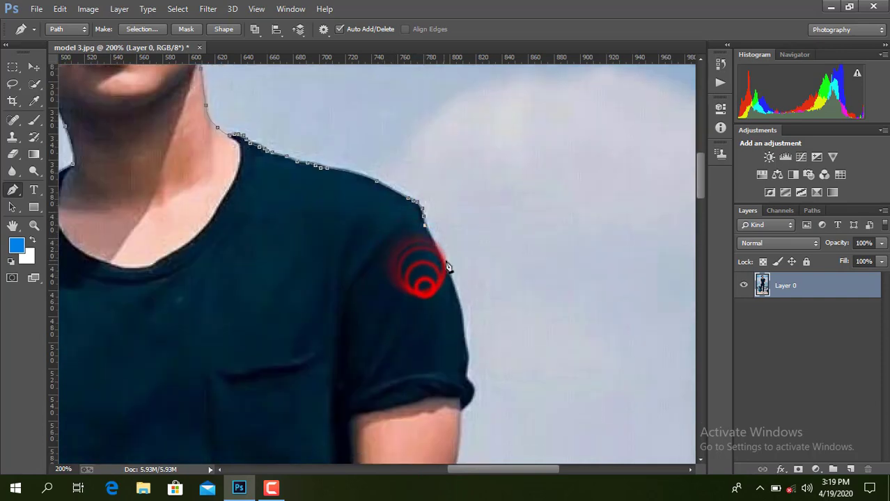
left_click(463, 337)
scroll(468, 346, "down", 2)
left_click(467, 306)
left_click(469, 324)
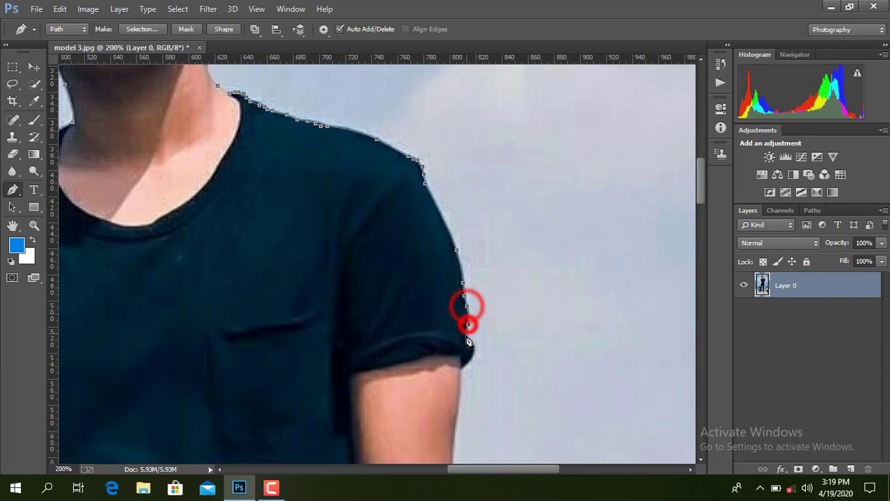
Step: Outline the rolled sleeve cuff with closely spaced anchor points, ending where the bare arm begins
left_click(466, 337)
left_click(472, 342)
left_click(474, 348)
left_click(474, 353)
left_click(471, 361)
left_click(461, 369)
Step: Trace the outer edge of the bare arm from the sleeve cuff to just below the elbow
scroll(460, 348, "down", 5)
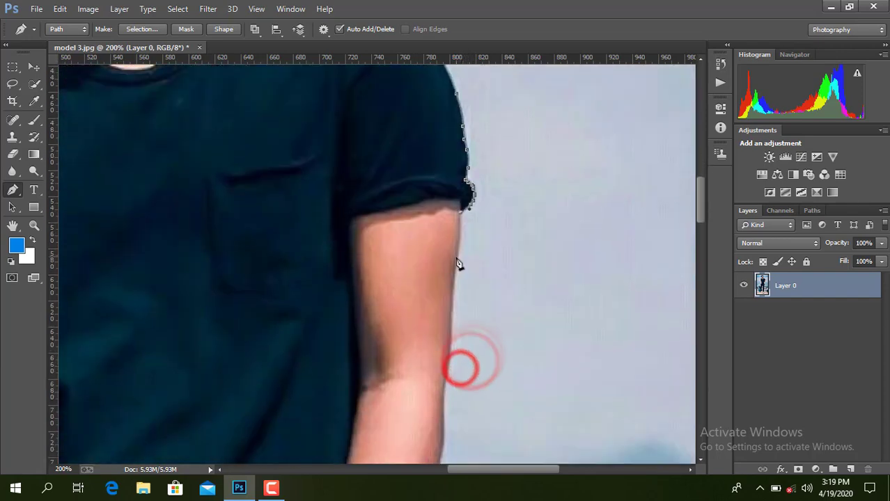
left_click_drag(455, 263, 452, 296)
scroll(454, 264, "down", 4)
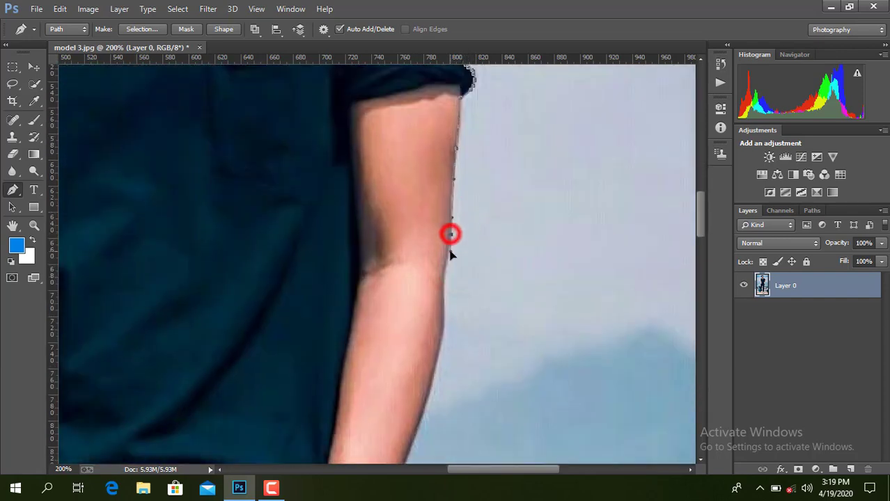
left_click_drag(450, 253, 450, 253)
left_click_drag(447, 255, 444, 288)
left_click(444, 273)
scroll(444, 273, "down", 2)
left_click(443, 289)
Step: Bring the path down the forearm and around the outer edge of the wristwatch
scroll(427, 263, "down", 5)
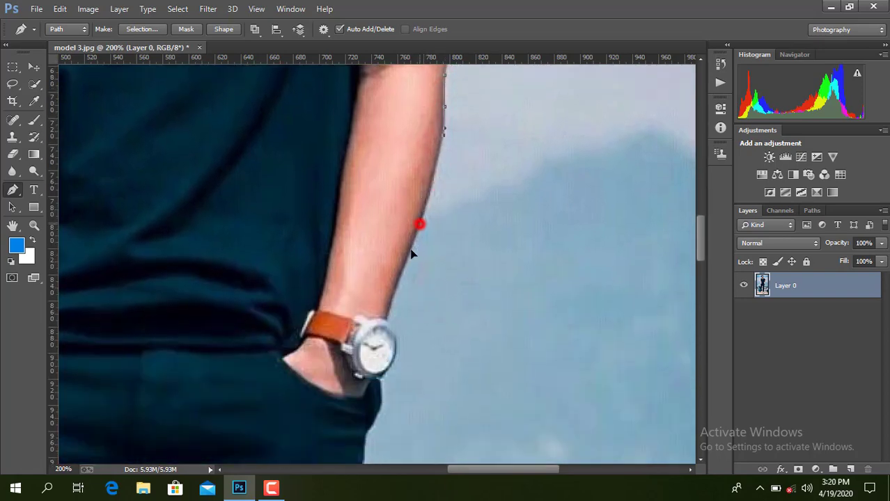
left_click_drag(404, 262, 405, 264)
left_click(395, 289)
left_click(387, 308)
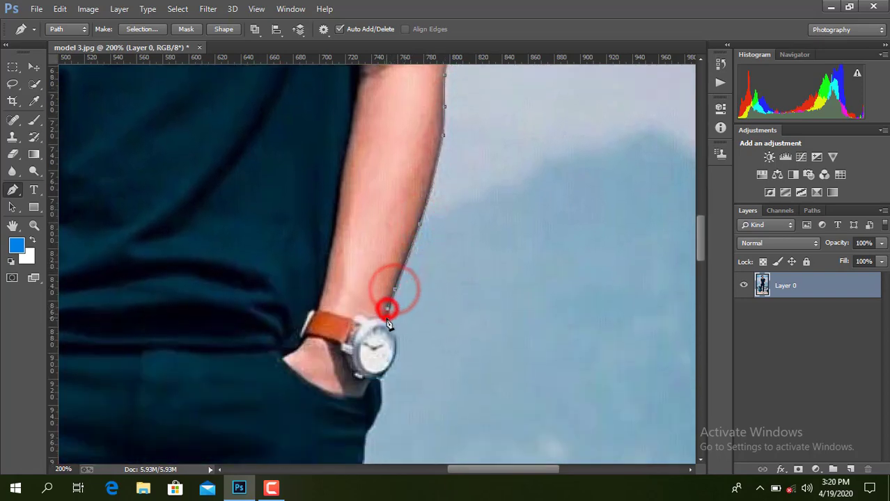
left_click(386, 319)
left_click(391, 325)
scroll(402, 291, "down", 3)
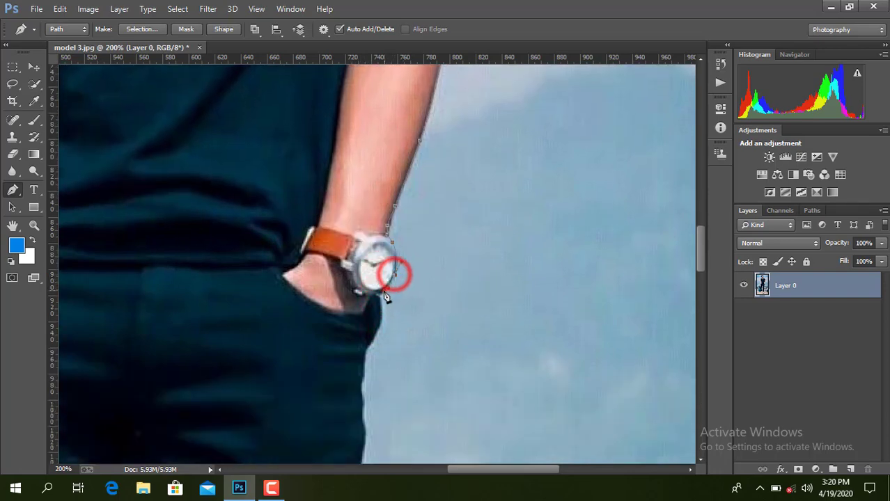
left_click(385, 291)
Step: Outline the trouser pocket bulge below the wristwatch with closely spaced anchor points
left_click(382, 297)
left_click(383, 305)
left_click(381, 316)
left_click(378, 328)
left_click(375, 335)
left_click(373, 342)
left_click(367, 351)
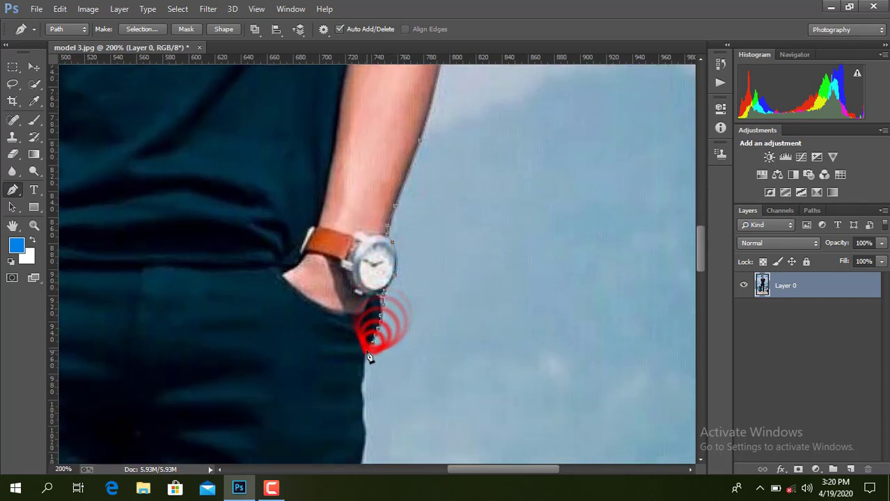
Step: Trace the outer trouser edge from below the pocket down the thigh to the top of the wall
scroll(369, 357, "down", 5)
left_click_drag(363, 230, 359, 325)
scroll(359, 326, "down", 8)
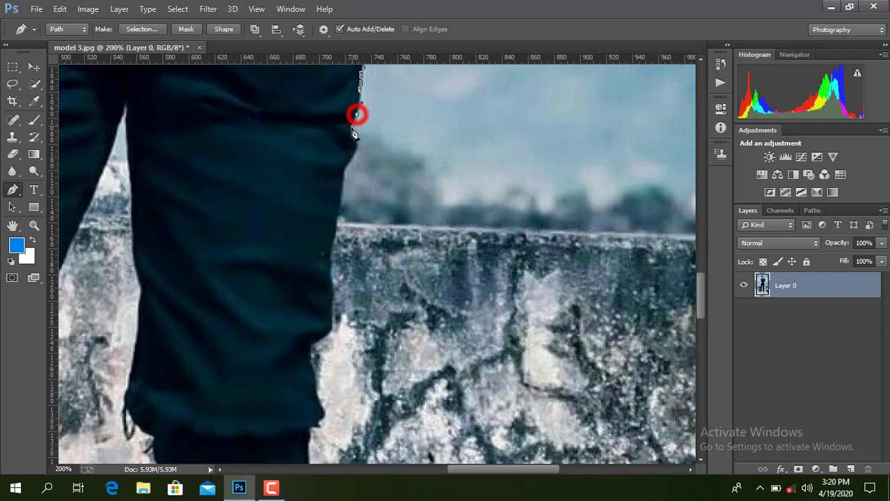
left_click(350, 130)
left_click(354, 142)
left_click(342, 171)
left_click(338, 213)
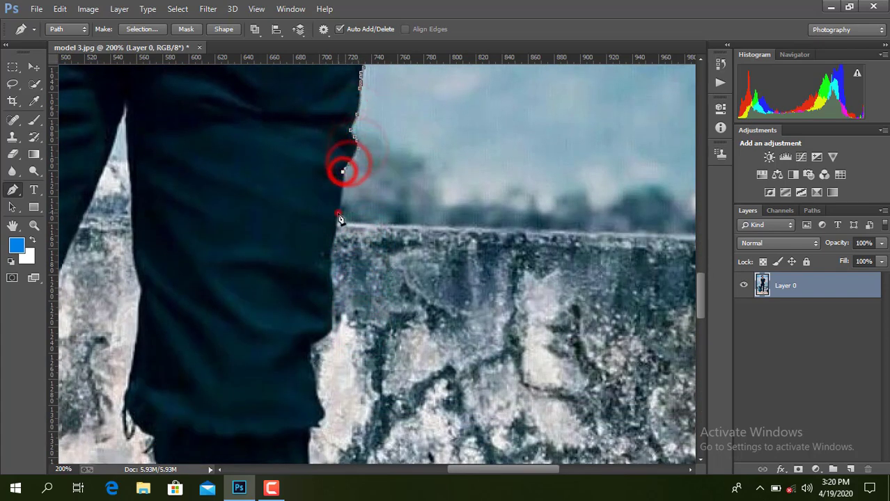
left_click(335, 228)
Step: Continue the path down the outer trouser edge and into the fabric notch below the knee
scroll(333, 291, "down", 2)
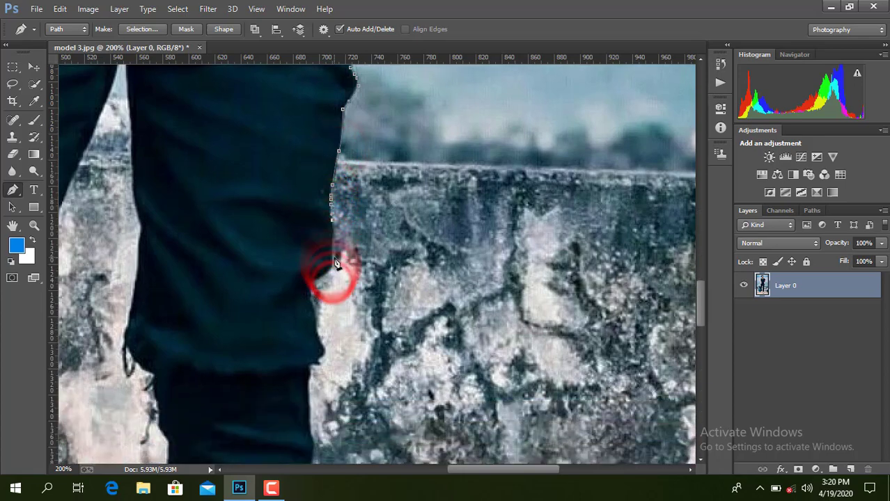
left_click(331, 254)
left_click(330, 262)
left_click(330, 270)
left_click(326, 272)
left_click(322, 276)
left_click(310, 284)
left_click(309, 299)
Step: Outline the gathered trouser fold below the notch, ending at the top of the narrow lower leg
left_click(315, 320)
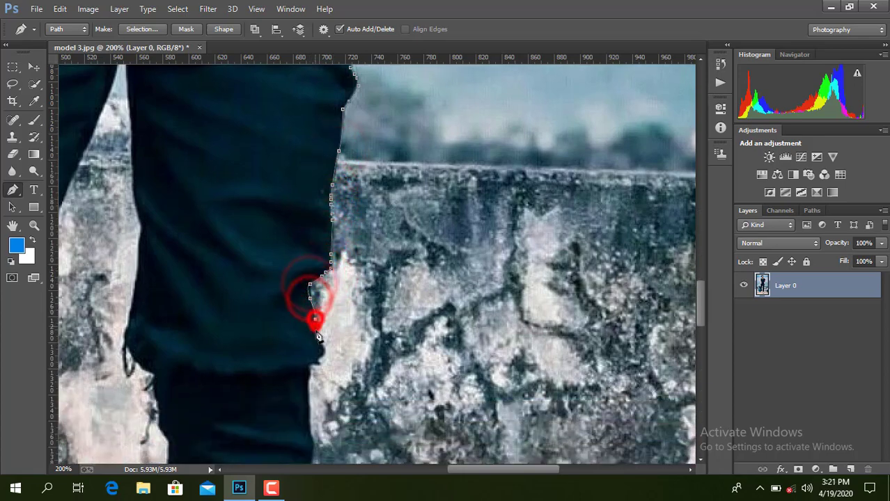
left_click(315, 330)
left_click(318, 341)
left_click(317, 352)
left_click(313, 362)
left_click(310, 374)
left_click(309, 393)
Step: Trace the outer edge of the lower trouser leg down past the crack in the wall
scroll(309, 391, "down", 8)
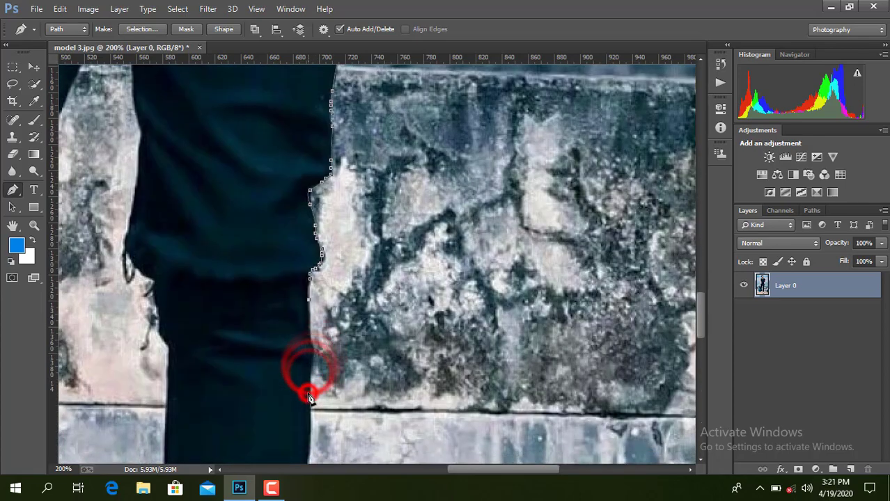
left_click(313, 179)
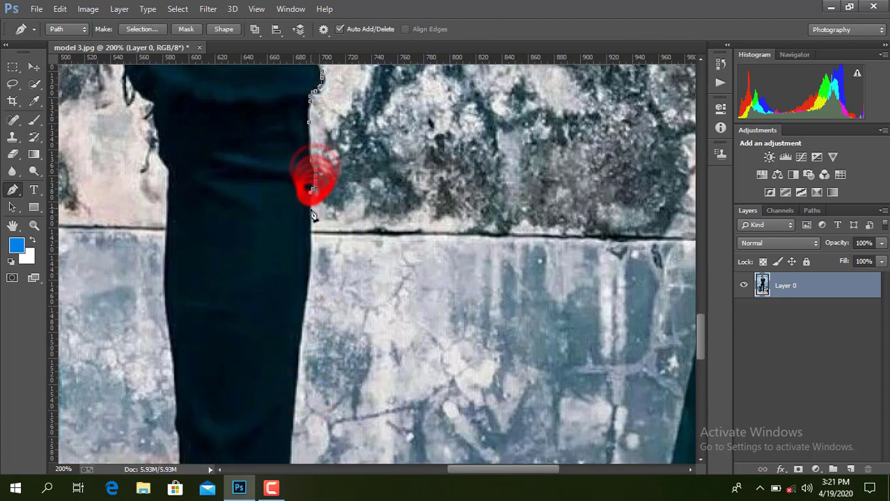
left_click(312, 192)
left_click(310, 209)
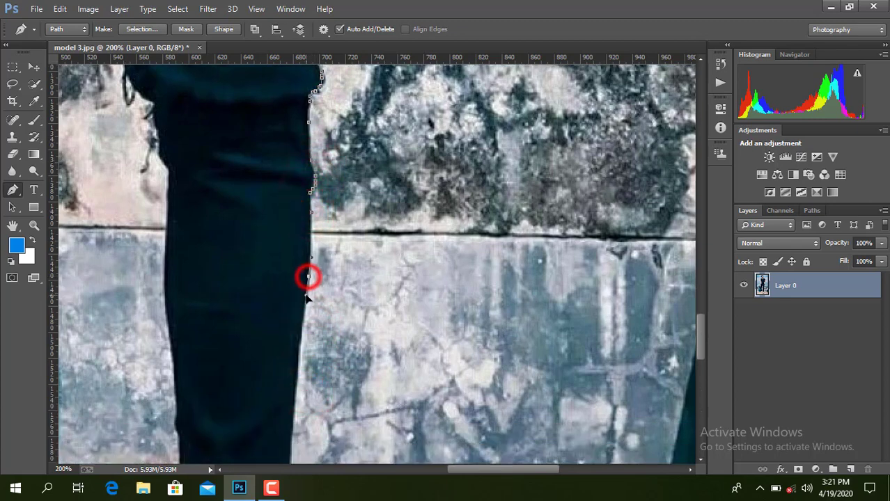
left_click(291, 450)
Step: Outline the outer corner of the trouser hem and bring the path in to the bare ankle
scroll(291, 453, "down", 4)
left_click(285, 344)
left_click(286, 353)
left_click(284, 375)
left_click(281, 383)
left_click(274, 387)
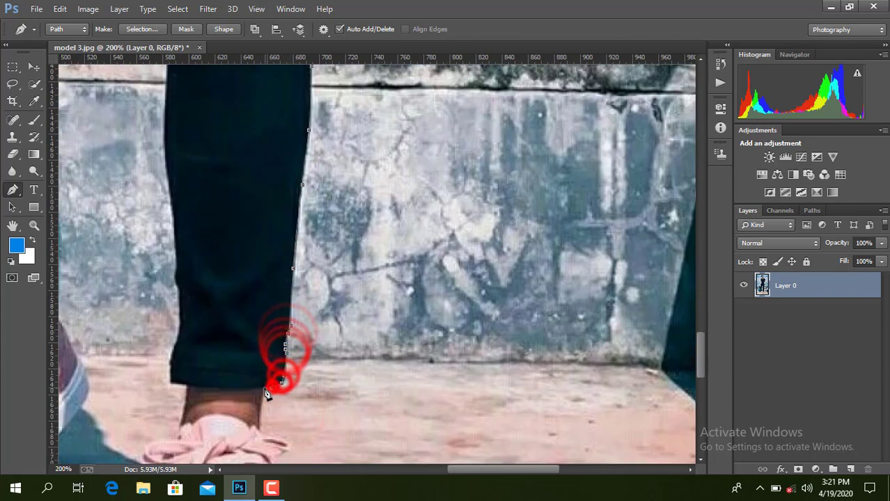
left_click(264, 388)
Step: Trace down the ankle and out along the upper edge of the pink shoe's lace bow
scroll(264, 390, "down", 5)
left_click(260, 245)
left_click(259, 266)
left_click(263, 271)
left_click(269, 270)
left_click(280, 277)
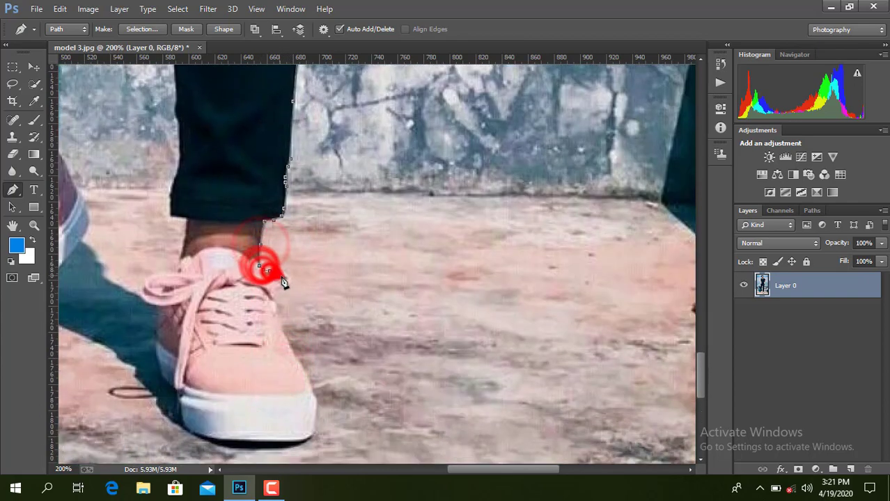
Step: Round the tip of the lace bow and bring the path back to the shoe's outer side
left_click(286, 281)
left_click(288, 283)
left_click(281, 286)
left_click(276, 291)
left_click(274, 299)
left_click(276, 304)
left_click(275, 310)
left_click(273, 320)
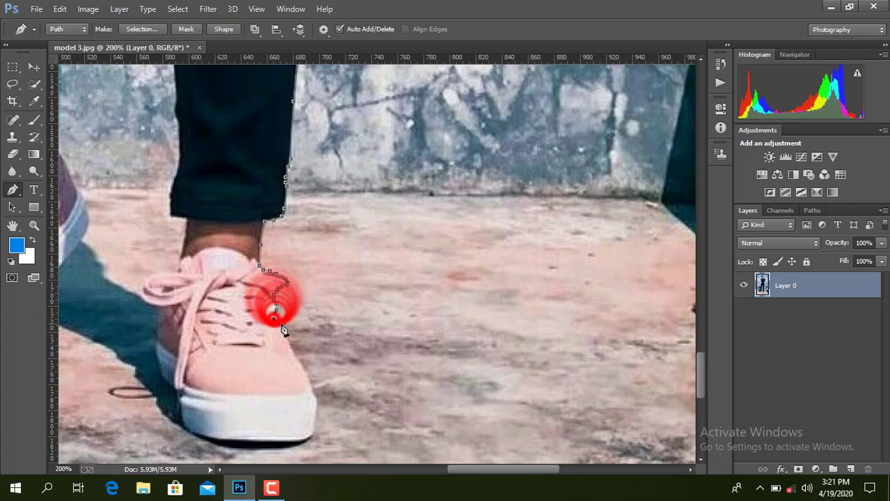
Step: Trace the outer side of the pink shoe down to its white sole
scroll(277, 322, "down", 1)
left_click_drag(292, 308, 299, 323)
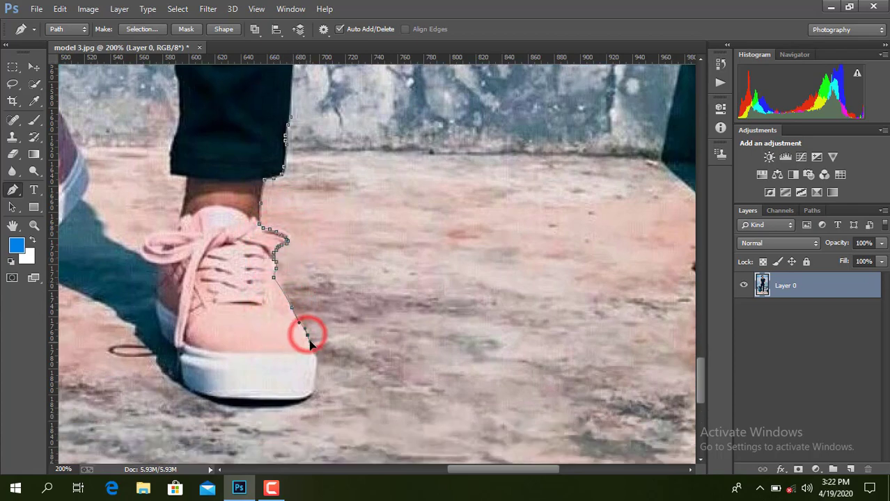
left_click(310, 346)
left_click(314, 360)
Step: Curve the path around the toe under the white sole and up its opposite side
scroll(312, 356, "down", 2)
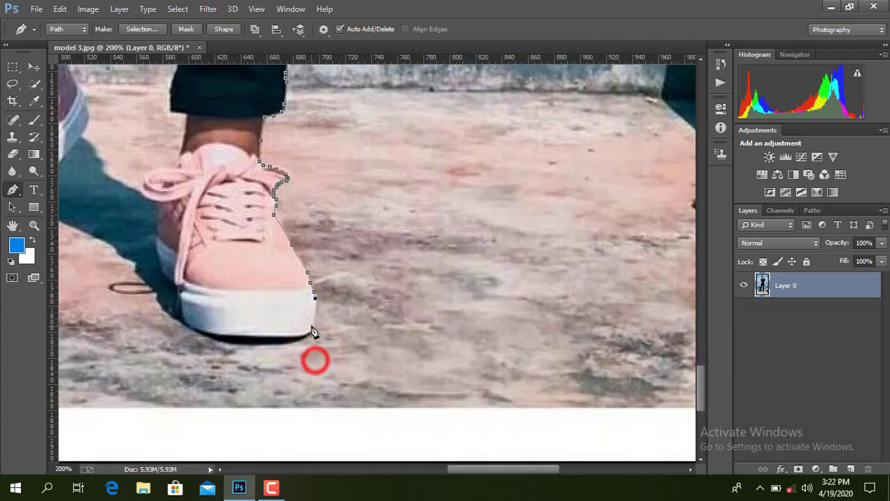
left_click(312, 330)
left_click_drag(273, 345, 245, 346)
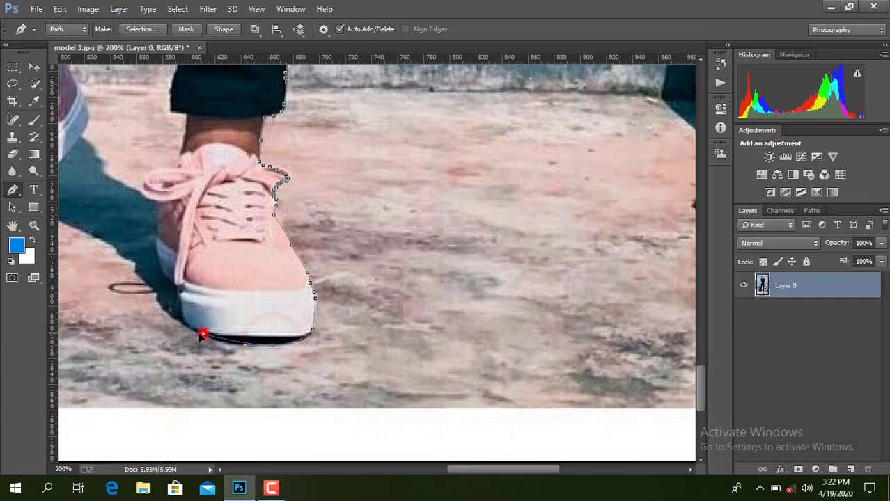
left_click(180, 286)
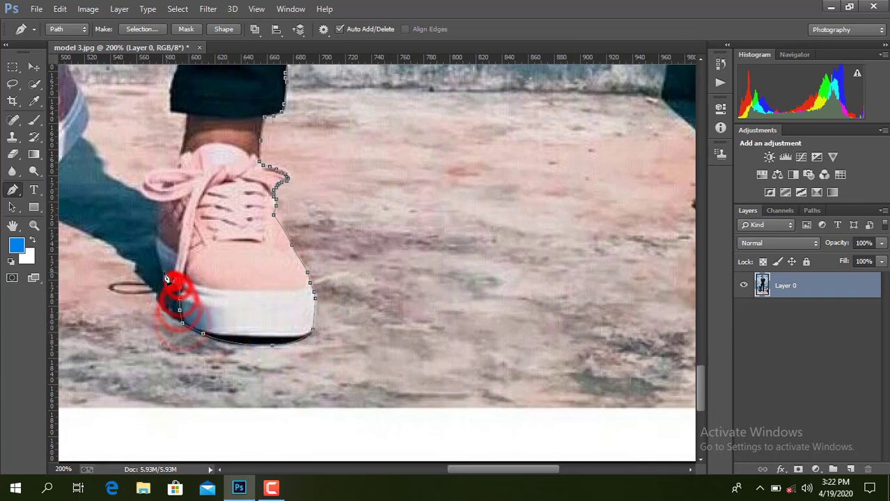
Step: Continue the path up the inner side of the pink shoe toward the hanging lace loop
left_click(174, 282)
left_click(161, 270)
left_click(159, 260)
left_click(158, 254)
left_click(158, 246)
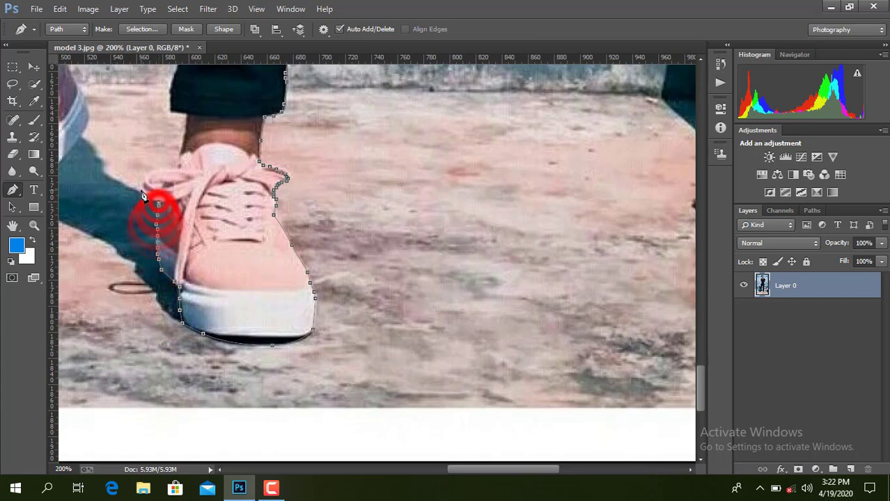
Step: Bring the path past the inner lace loop and up the ankle to the trouser hem
left_click(178, 164)
left_click(185, 134)
left_click(187, 114)
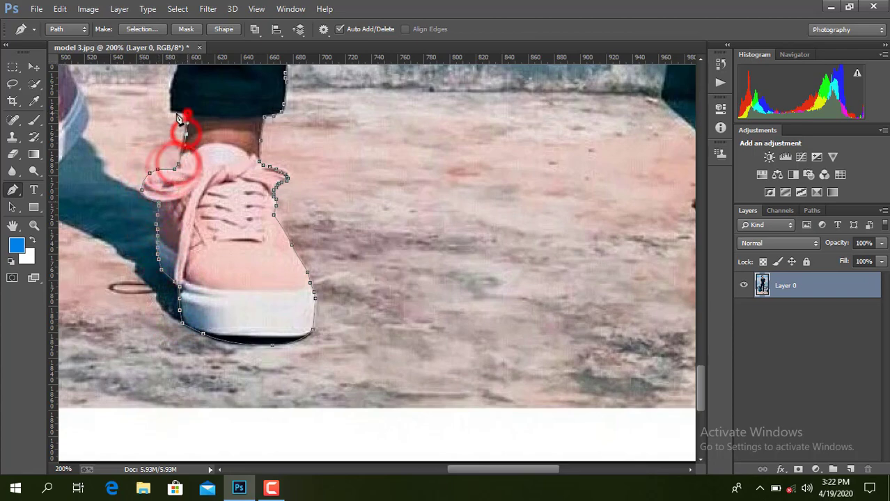
Step: Outline the inner corner of the trouser hem and the fabric folds just above it
left_click(168, 111)
scroll(179, 123, "up", 3)
left_click(172, 183)
left_click(170, 171)
left_click(173, 161)
left_click(181, 147)
Step: Trace the inner edge of the lower trouser leg up to the horizontal crack in the wall
scroll(182, 150, "up", 9)
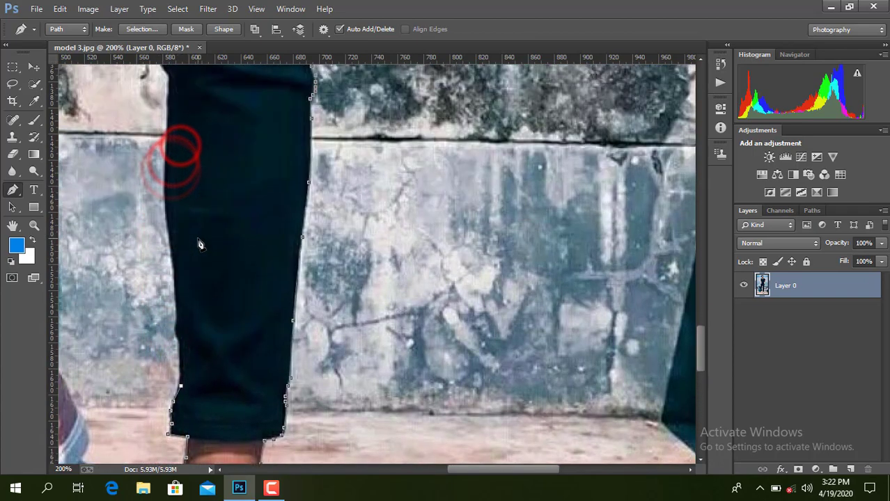
left_click(181, 367)
left_click(174, 348)
left_click(178, 326)
left_click(173, 268)
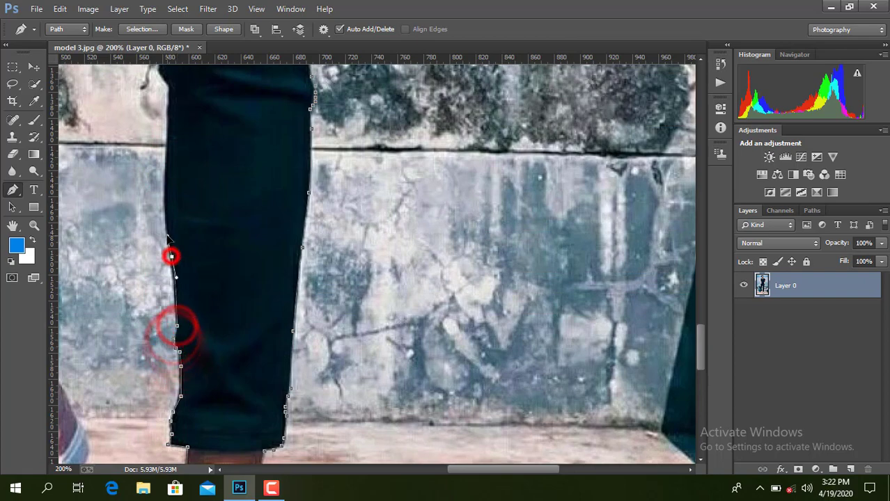
left_click(171, 248)
scroll(170, 242, "up", 2)
scroll(170, 244, "up", 2)
left_click(166, 259)
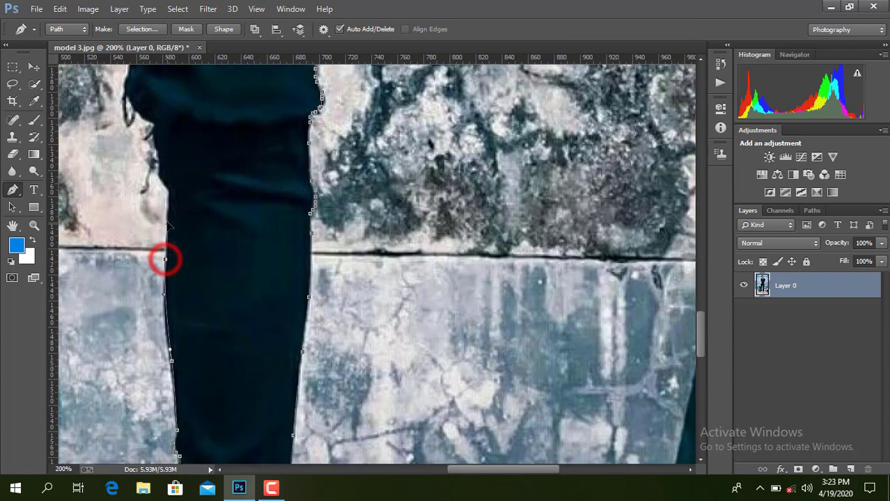
Step: Outline the inner edge of the gathered trouser fold below the knee with closely spaced anchor points
left_click(156, 147)
left_click(154, 138)
left_click(152, 131)
left_click(153, 123)
left_click(142, 115)
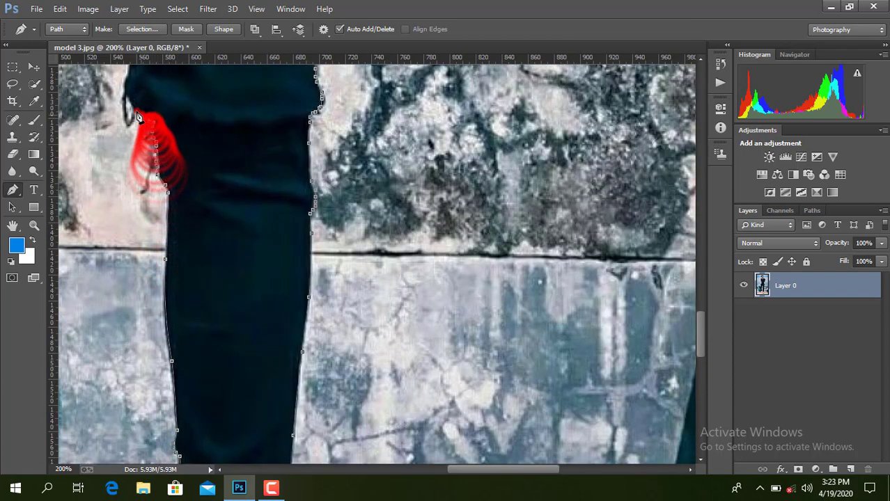
left_click(135, 108)
left_click(127, 87)
left_click(126, 73)
Step: Bring the path up the inner thigh to the crotch and place the first anchor point down the opposite leg
left_click_drag(508, 469, 459, 469)
scroll(243, 264, "up", 6)
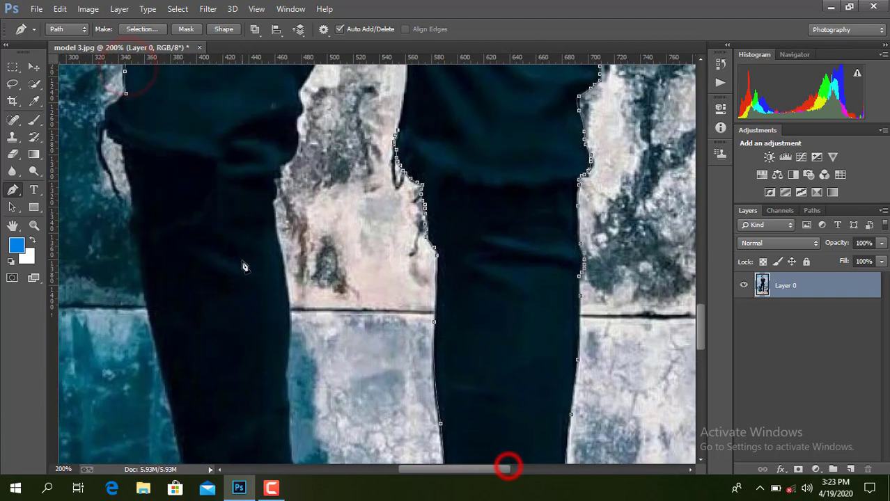
left_click(408, 274)
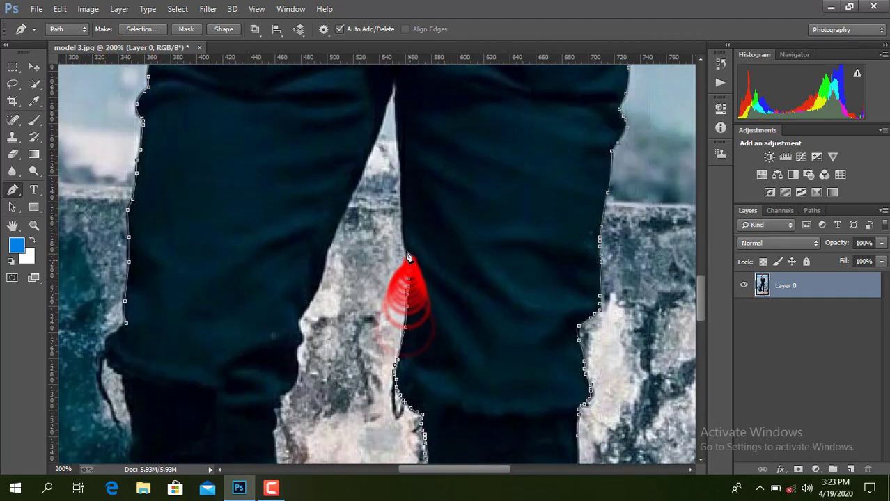
left_click(410, 262)
left_click(405, 246)
left_click(402, 217)
left_click(401, 183)
left_click(399, 151)
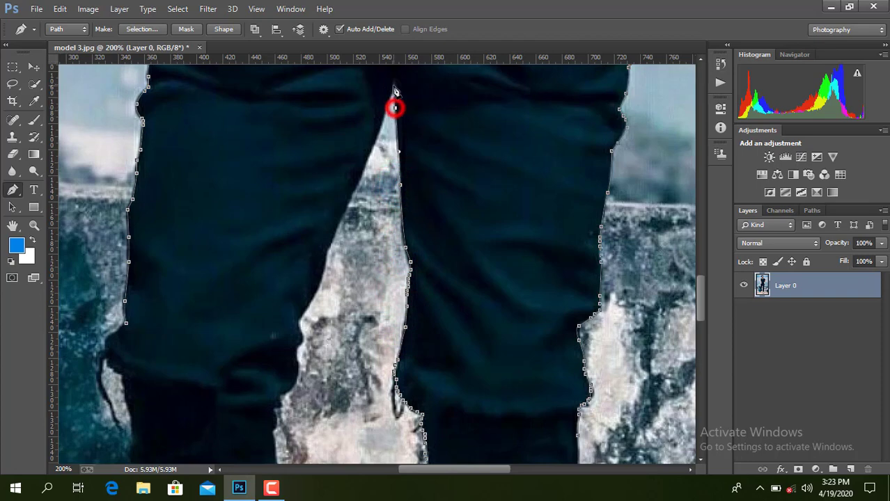
left_click(383, 112)
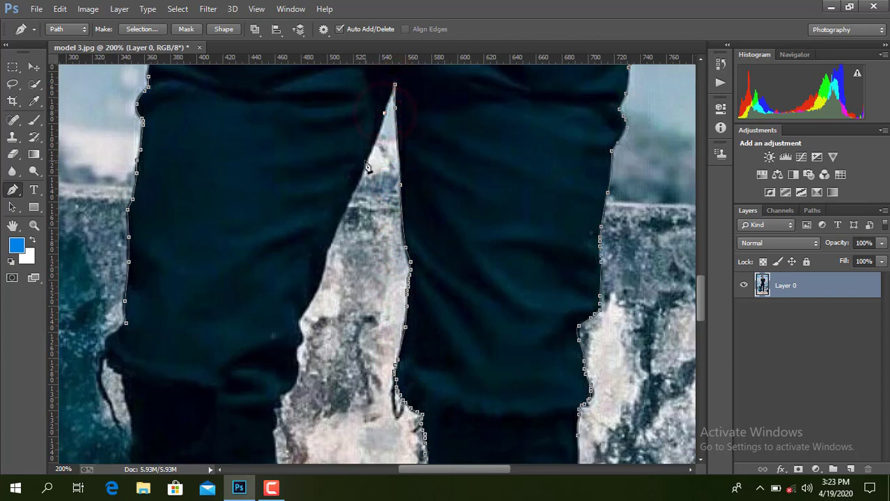
Step: Trace the inner thigh edge of the second leg down from the crotch to just above the gathered trouser fold
left_click(351, 199)
left_click(333, 231)
left_click(326, 251)
scroll(324, 252, "down", 3)
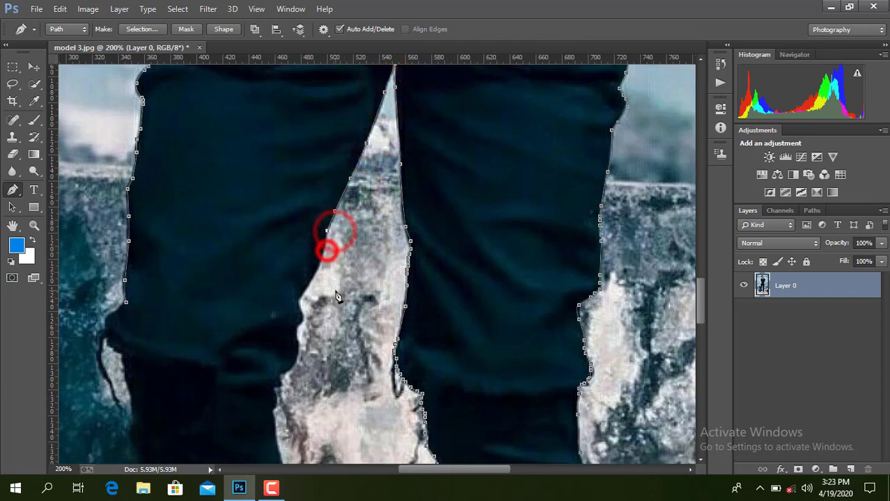
left_click(312, 213)
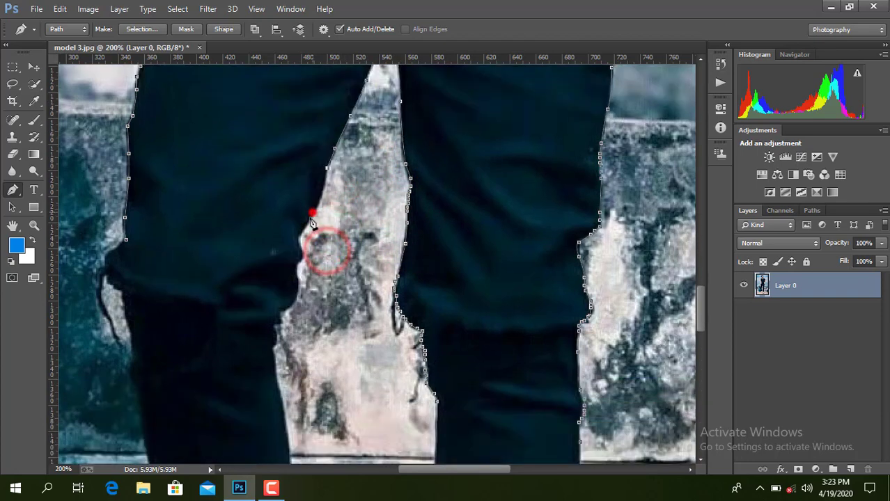
Step: Outline the inner edge of the gathered trouser fold below the second knee with closely spaced anchor points
left_click(297, 270)
left_click(297, 277)
left_click(297, 284)
left_click(298, 291)
left_click(292, 298)
left_click(289, 303)
left_click(282, 310)
left_click(275, 323)
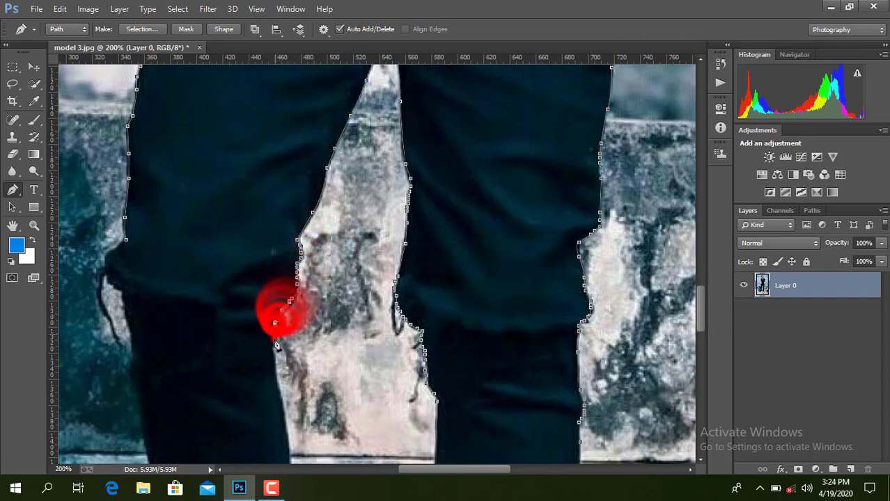
Step: Continue the path down the inner edge of the second lower trouser leg to its hem
scroll(276, 345, "down", 6)
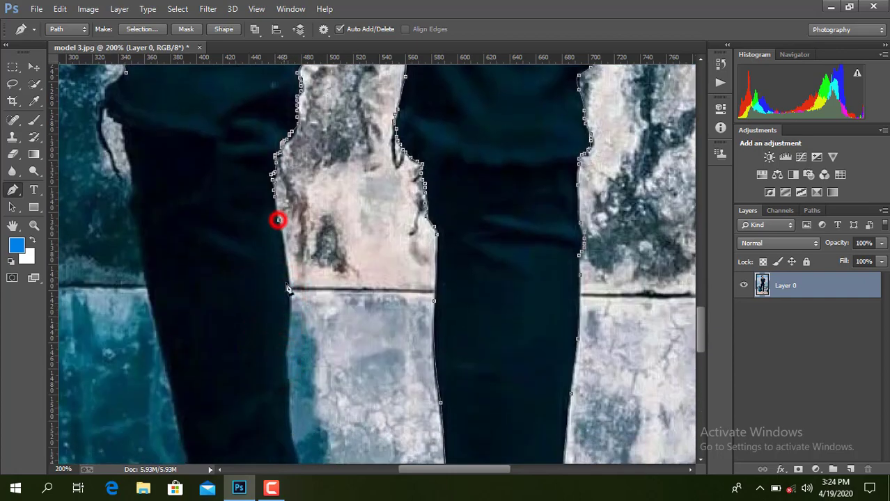
left_click(289, 298)
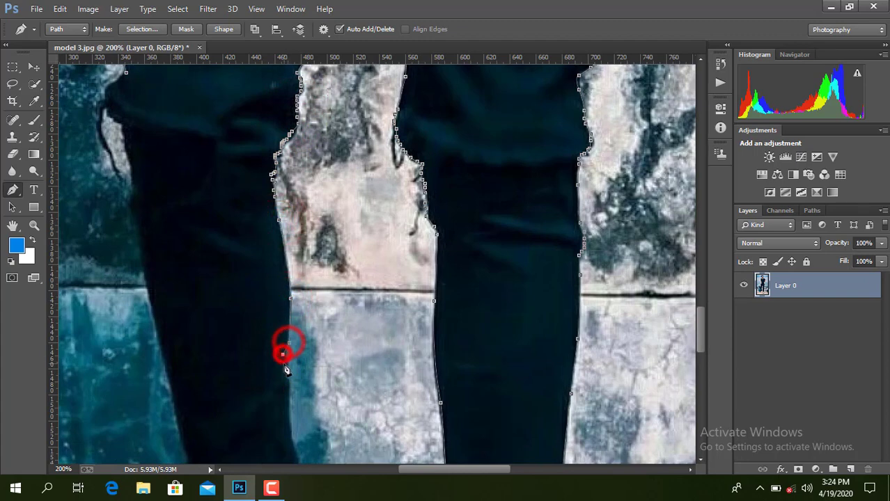
scroll(285, 369, "down", 3)
left_click(287, 281)
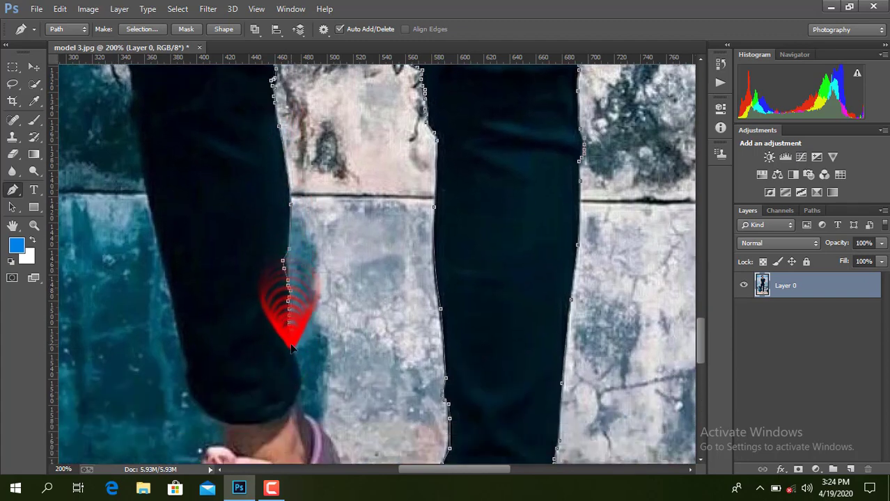
left_click(299, 375)
left_click(298, 397)
Step: Trace the path past the ankle, around the sneaker's heel and along its white sole to the toe tip
scroll(298, 397, "down", 6)
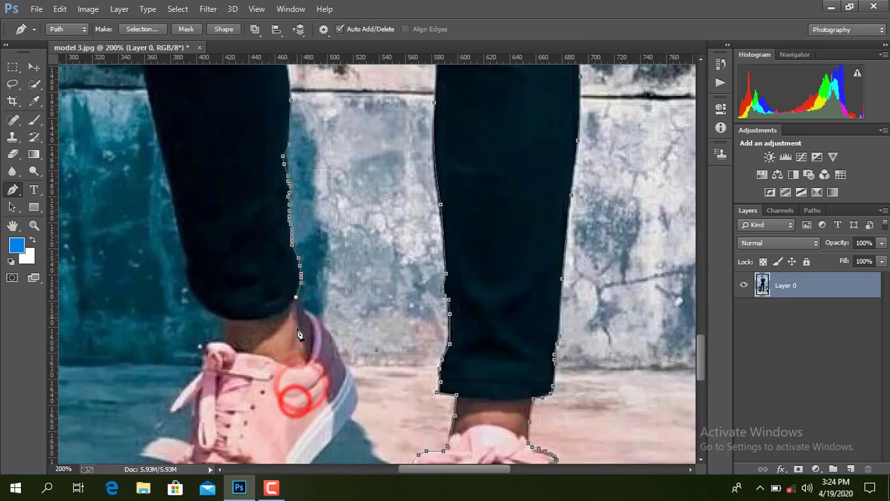
left_click(301, 241)
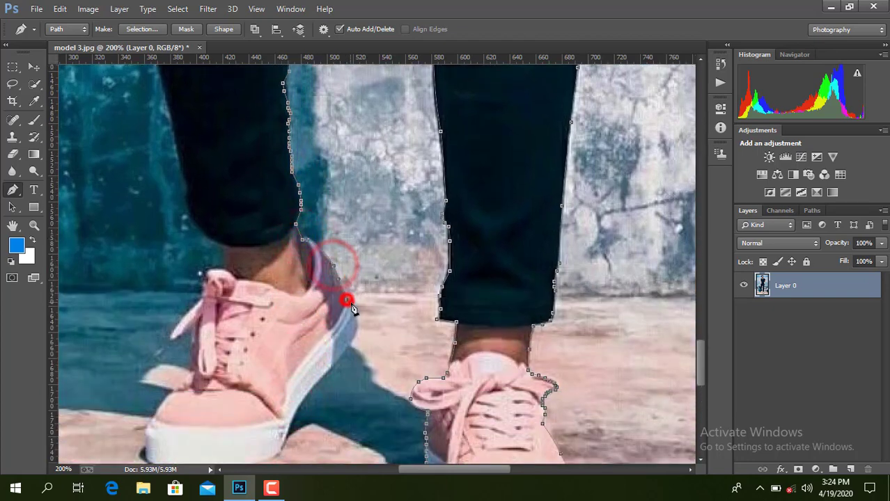
left_click_drag(346, 347, 332, 367)
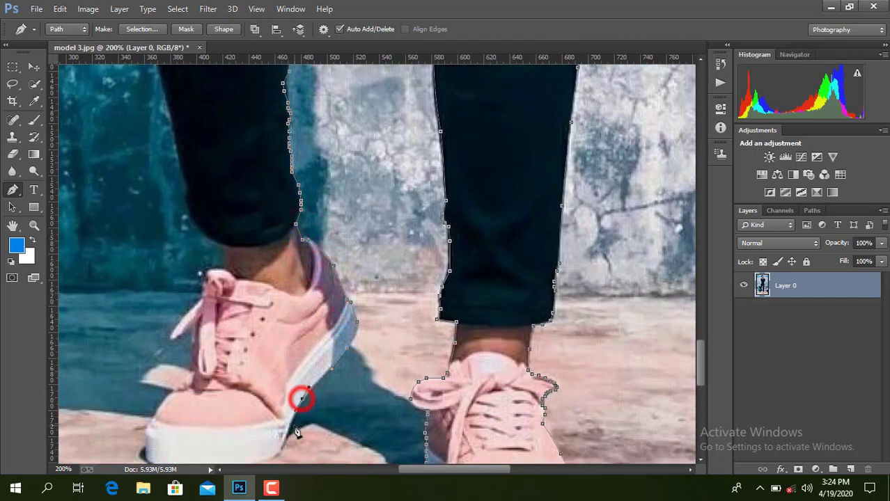
left_click(280, 454)
scroll(280, 454, "down", 3)
left_click_drag(209, 375, 155, 376)
left_click(145, 359)
left_click(146, 337)
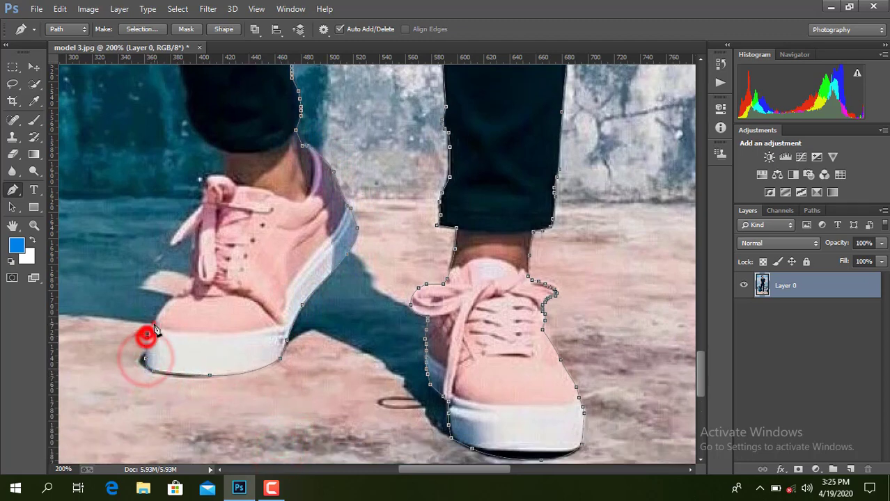
Step: Outline the sneaker's toe cap and tongue side up to the tip of the loose shoelace
left_click(147, 333)
left_click(154, 325)
left_click(163, 308)
left_click(180, 291)
left_click(187, 283)
left_click(193, 275)
left_click(194, 267)
left_click(194, 259)
left_click(197, 245)
left_click(186, 237)
left_click(173, 243)
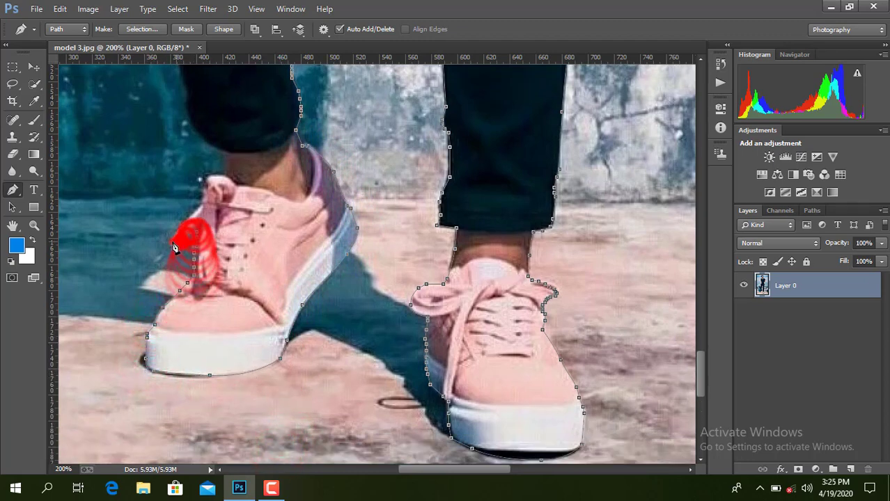
Step: Bring the path around the shoelace loop and ankle, then around the outer trouser hem onto the lower leg
left_click(184, 225)
left_click(202, 202)
left_click(221, 150)
scroll(208, 205, "up", 6)
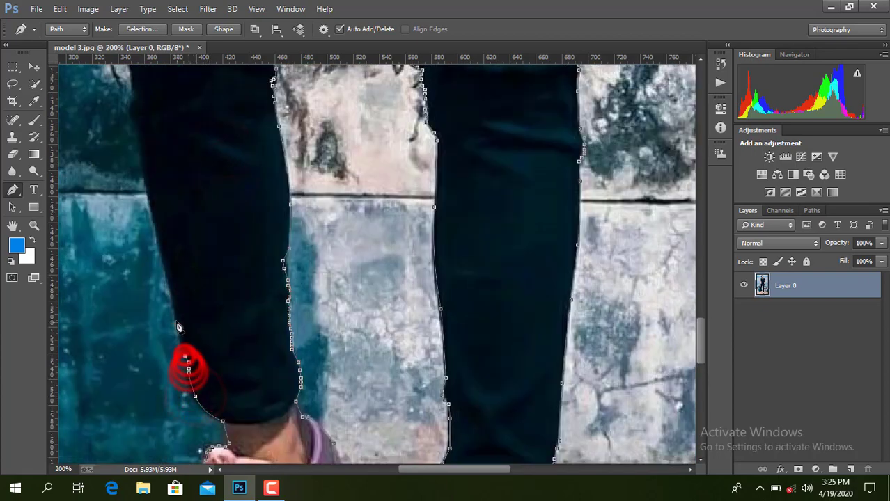
left_click(177, 321)
Step: Trace the outer edge of the lower trouser leg up past the horizontal crack in the wall
scroll(167, 334, "up", 3)
left_click(150, 333)
left_click(141, 270)
left_click(136, 245)
left_click(135, 230)
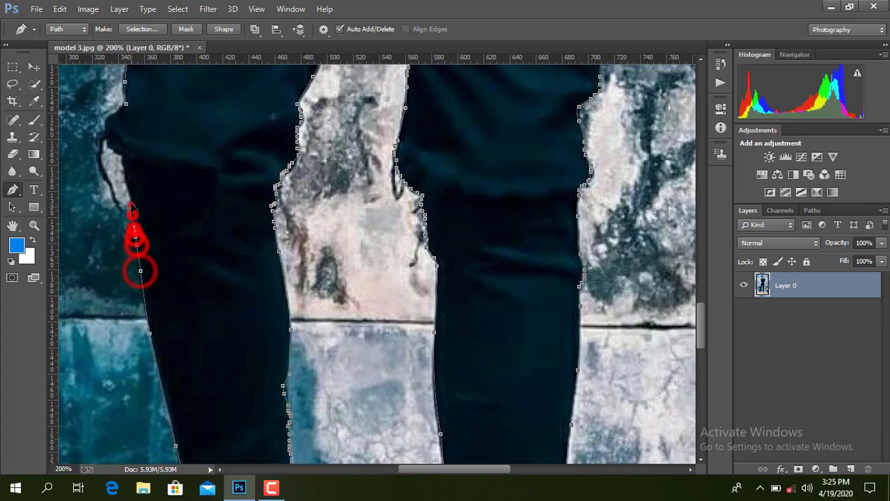
Step: Outline the outer edge of the gathered trouser fold below the knee and close the path around the man
left_click(132, 206)
left_click(129, 189)
left_click(122, 162)
left_click(112, 151)
left_click(104, 125)
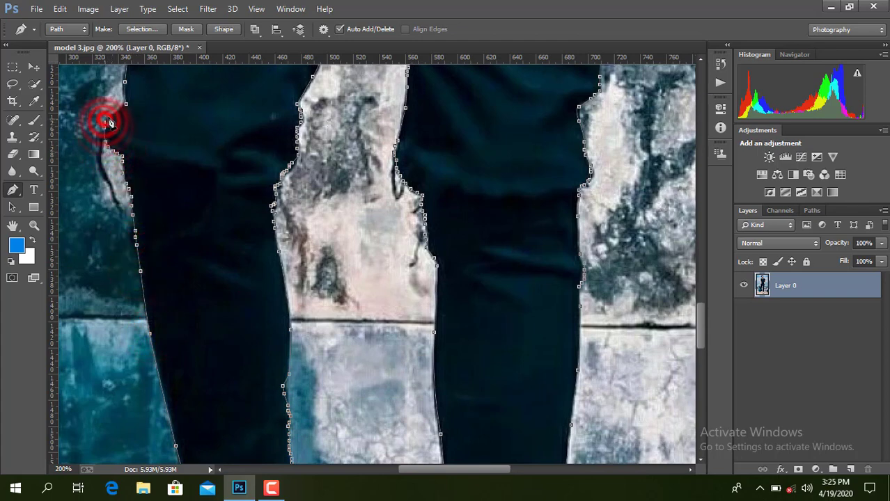
Step: Turn the closed path into a new selection with 0 px feather and add it to Layer 0 as a layer mask
right_click(169, 128)
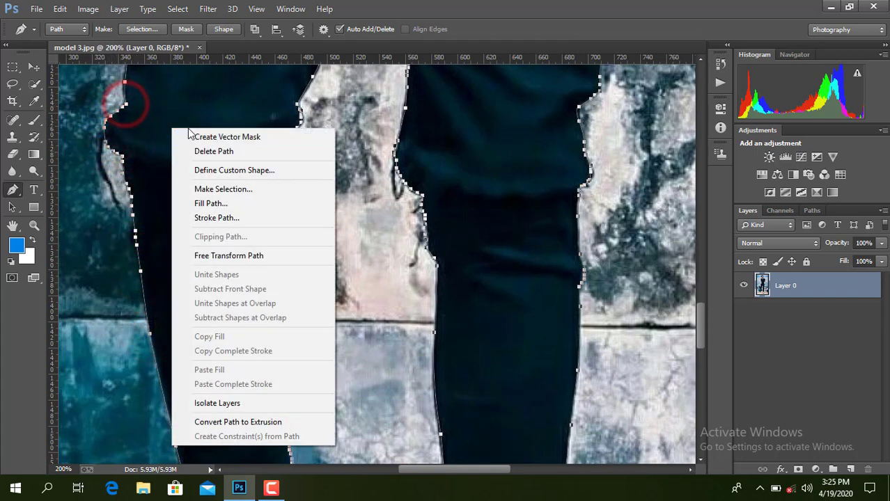
left_click(243, 187)
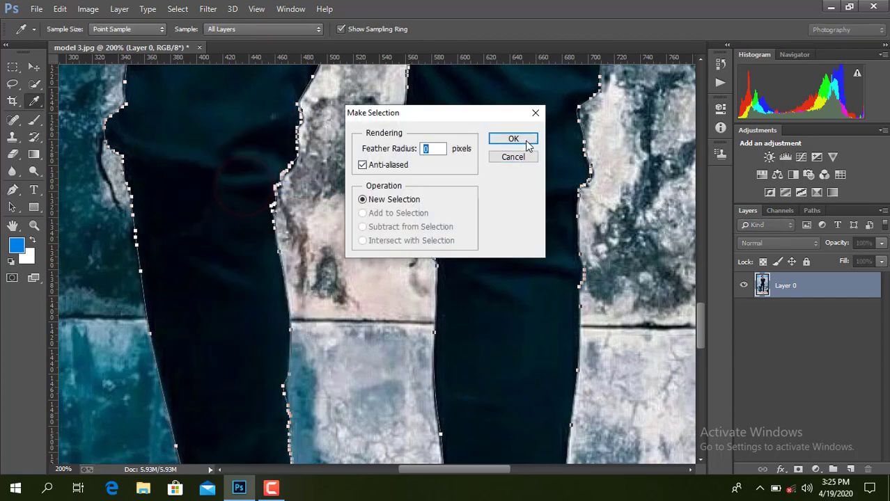
left_click(526, 139)
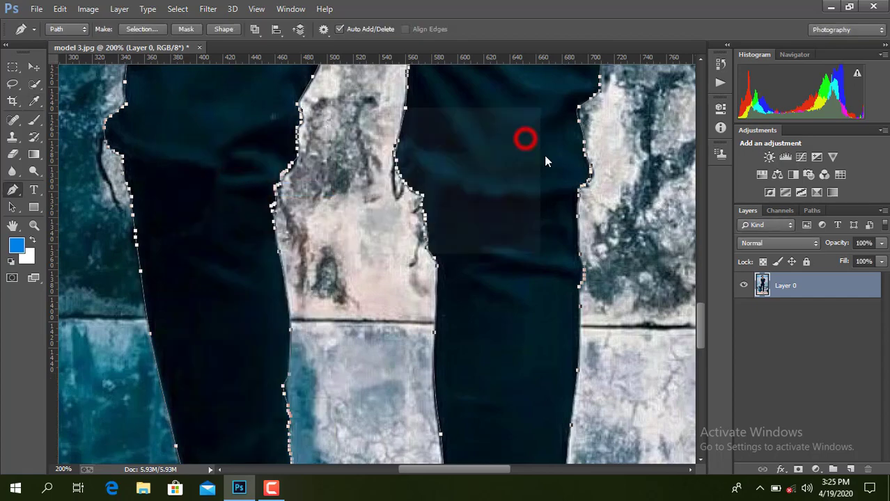
left_click(798, 470)
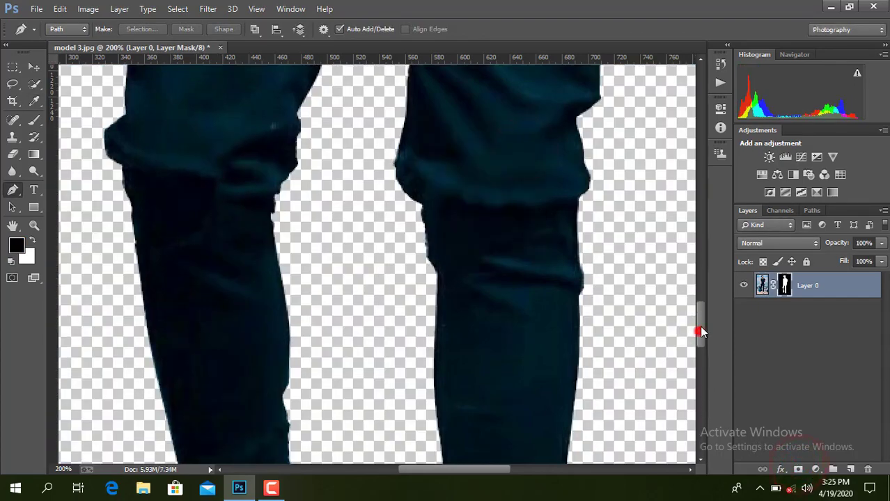
Step: Trace the narrow background gap between the forearm and the shirt with a closed Pen path
left_click_drag(699, 325, 698, 223)
left_click(244, 328)
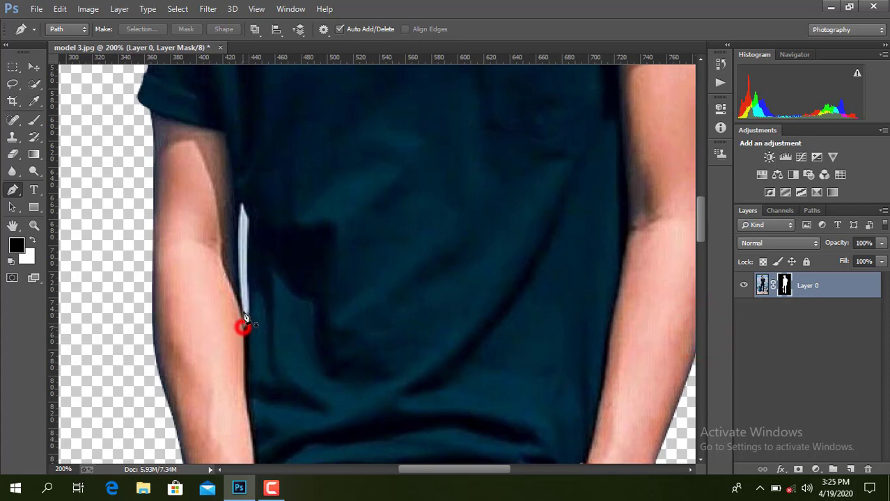
left_click(240, 278)
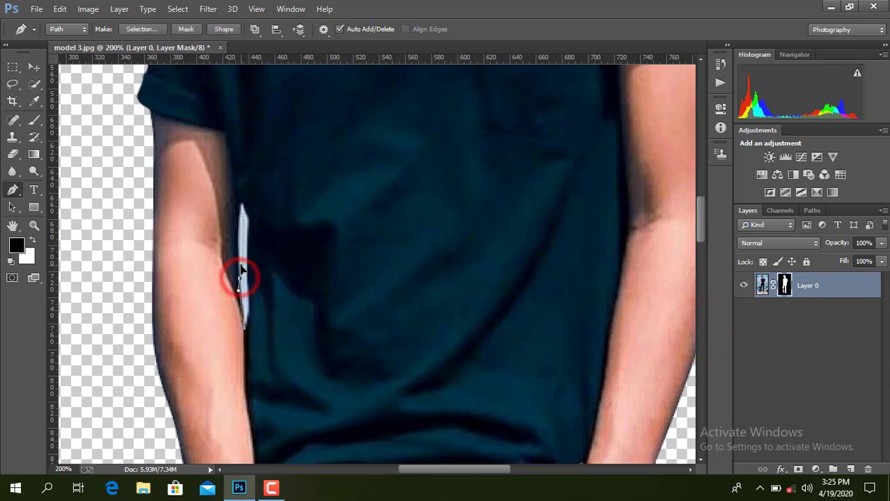
left_click(240, 234)
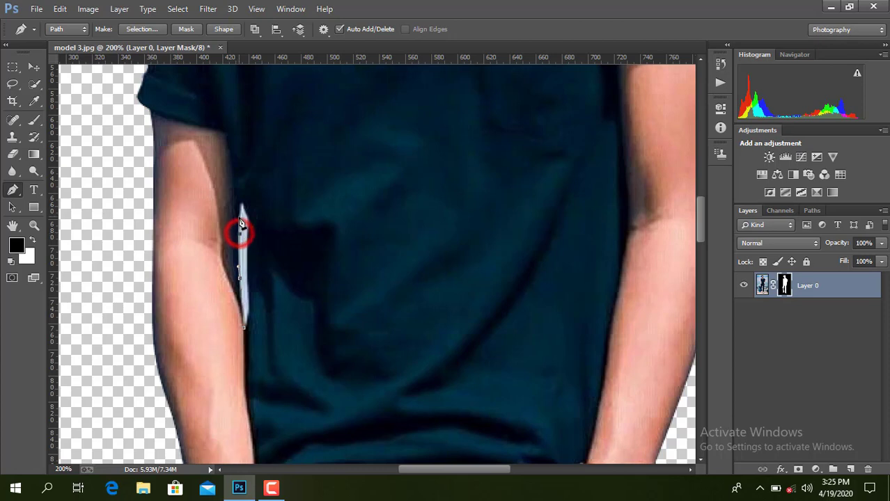
left_click(242, 203)
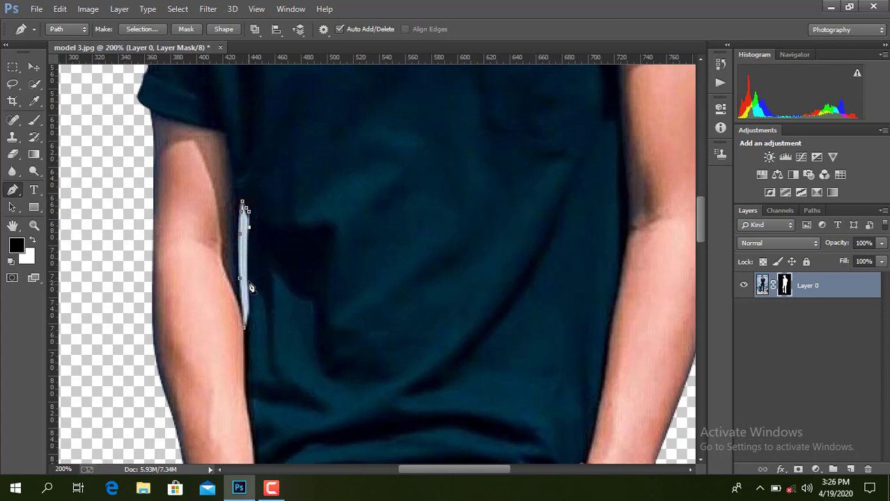
left_click_drag(248, 290, 251, 300)
left_click(251, 306)
left_click(245, 328)
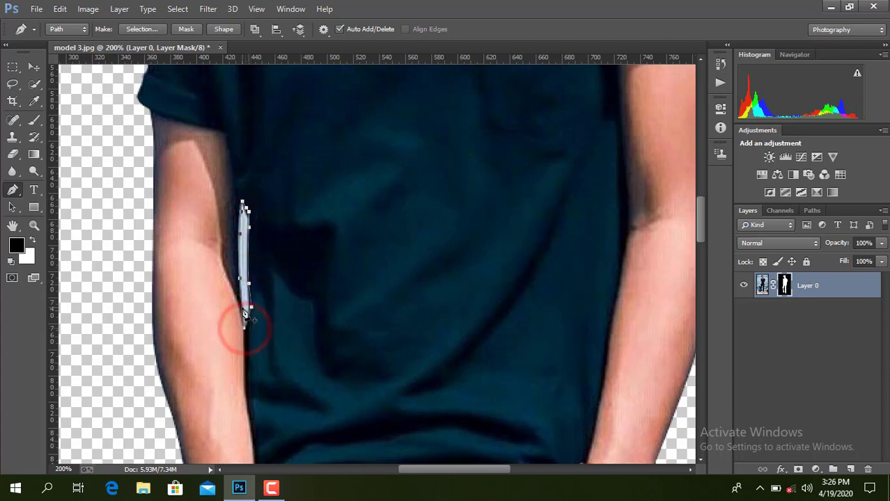
Step: Convert the gap's path into a new anti-aliased selection with a feather radius of 0 pixels
right_click(245, 317)
left_click(296, 219)
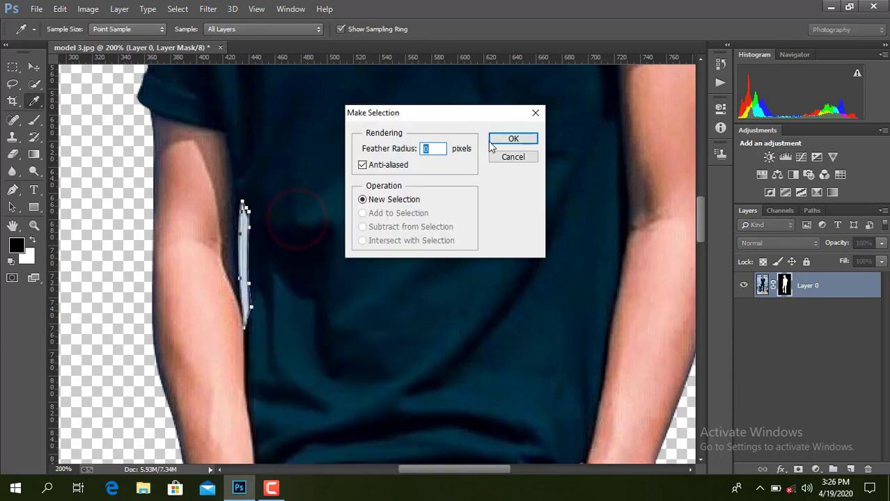
left_click(493, 138)
Step: Hide the selected gap by painting black on the layer mask with the Brush at 100% opacity, and deselect
left_click(35, 120)
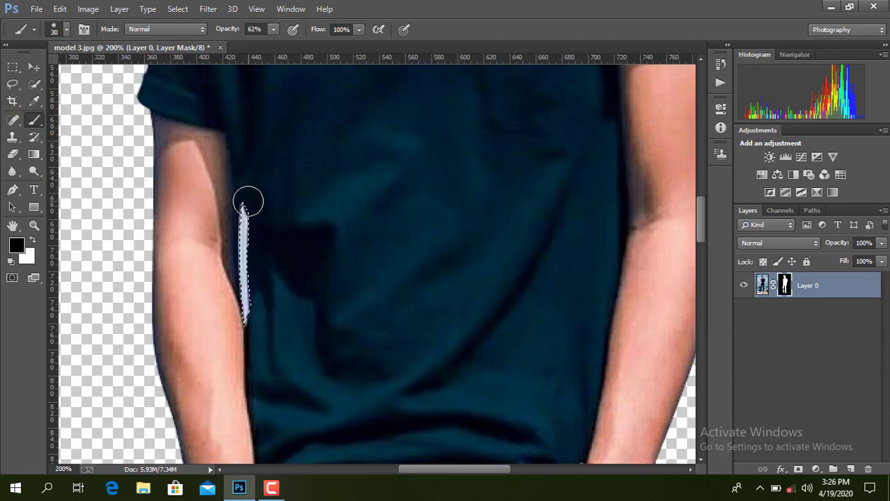
left_click_drag(247, 208, 253, 321)
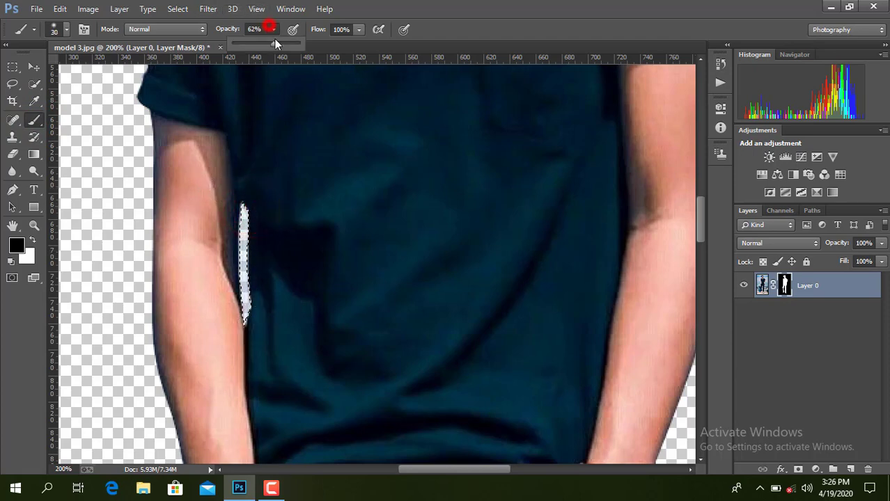
left_click_drag(274, 40, 306, 42)
left_click_drag(249, 196, 248, 311)
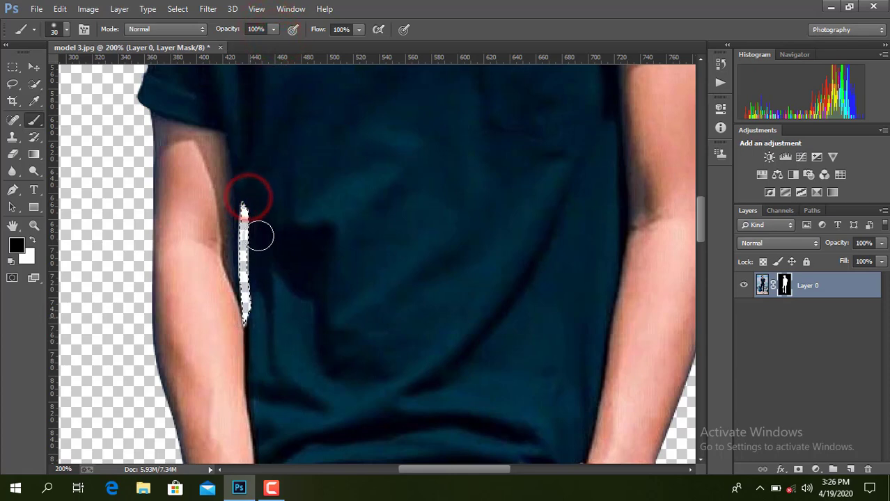
key("ctrl+d")
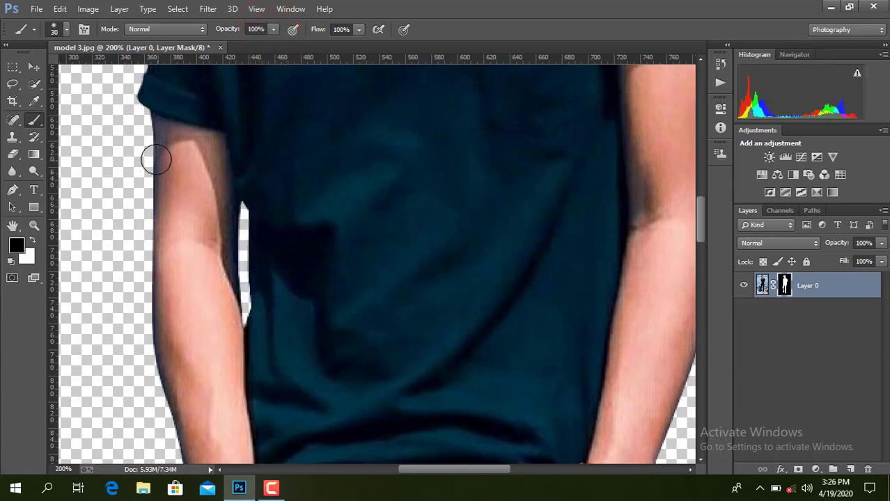
Step: Open Refine Mask for Layer 0's mask and brush the refinement along the edge of the man's hair
left_click(37, 68)
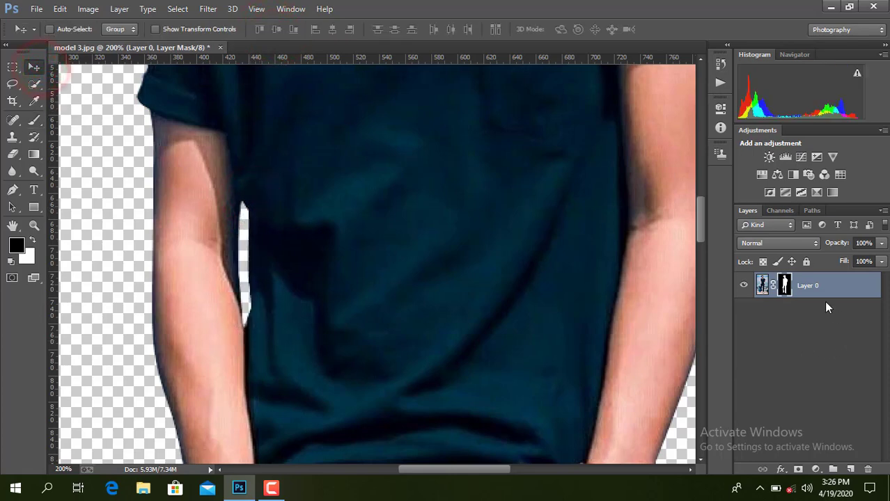
key("ctrl+0")
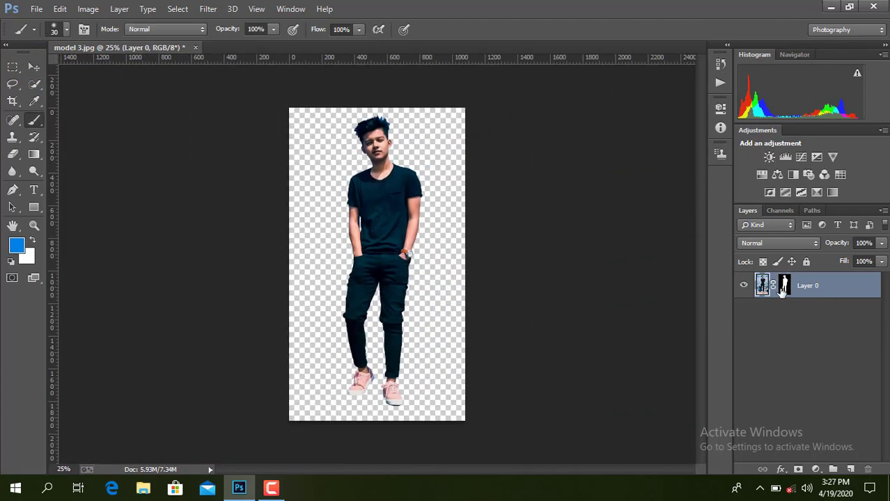
left_click(782, 290)
right_click(783, 288)
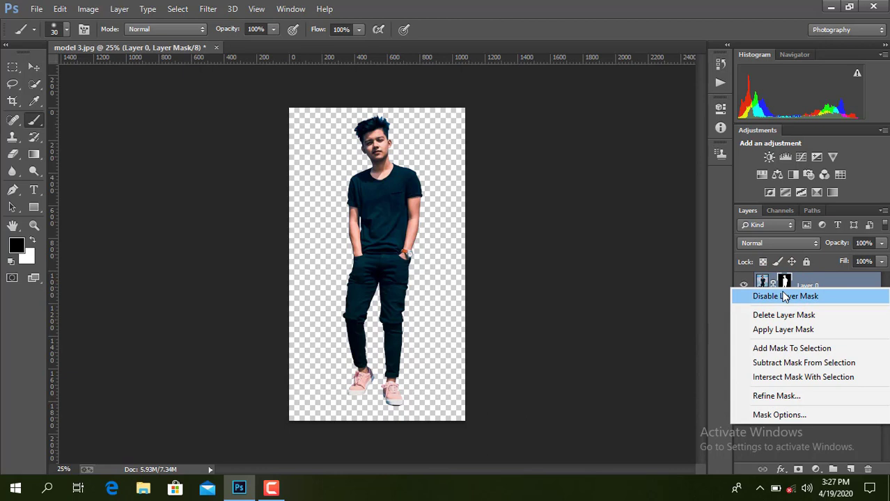
left_click(776, 395)
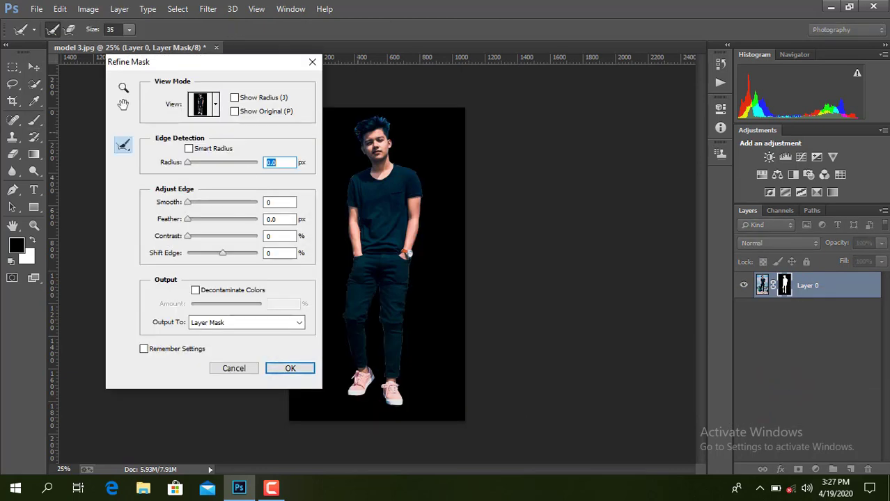
mouse_move(358, 134)
left_mouse_down()
mouse_move(359, 126)
mouse_move(387, 124)
left_mouse_up()
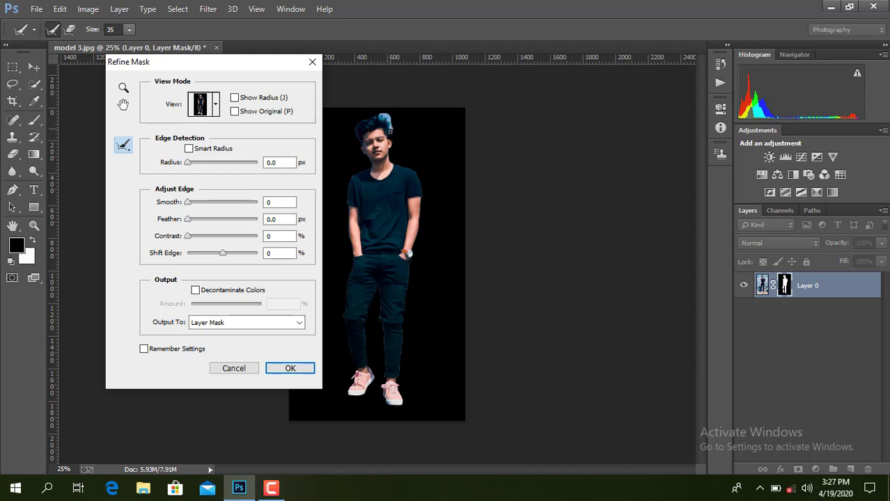
Step: Enable Smart Radius with a radius of 1.9 px, set Smooth to 5, and apply the mask refinement to the layer mask
left_click(189, 149)
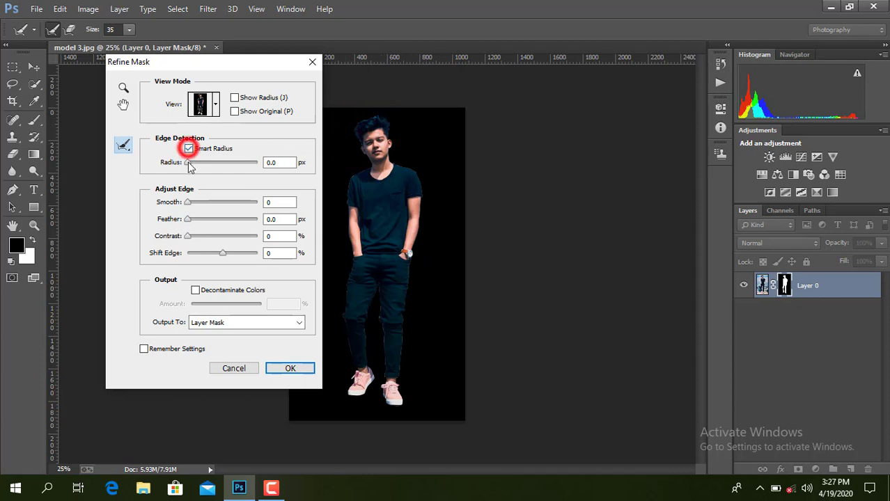
left_click_drag(189, 162, 194, 162)
mouse_move(187, 203)
left_mouse_down()
mouse_move(198, 202)
mouse_move(190, 203)
left_mouse_up()
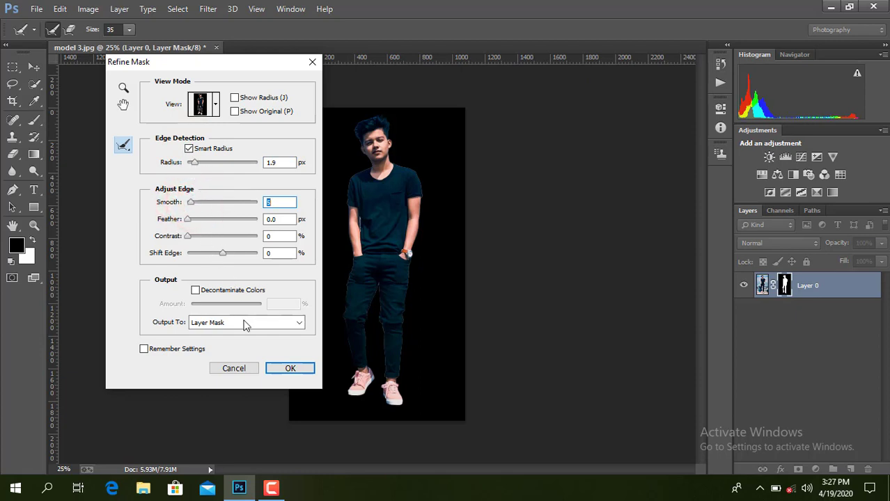
left_click(278, 368)
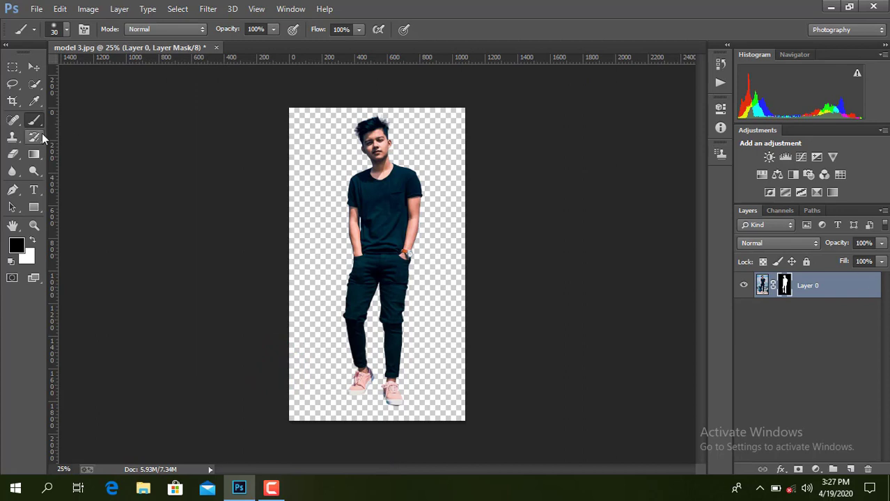
Step: Apply Layer 0's mask permanently to the layer and switch to the Move tool
left_click(36, 68)
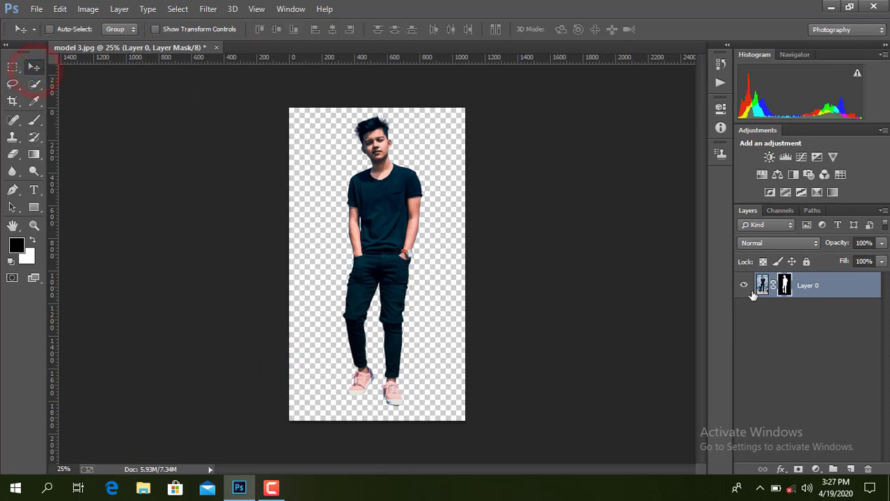
right_click(784, 286)
left_click(773, 323)
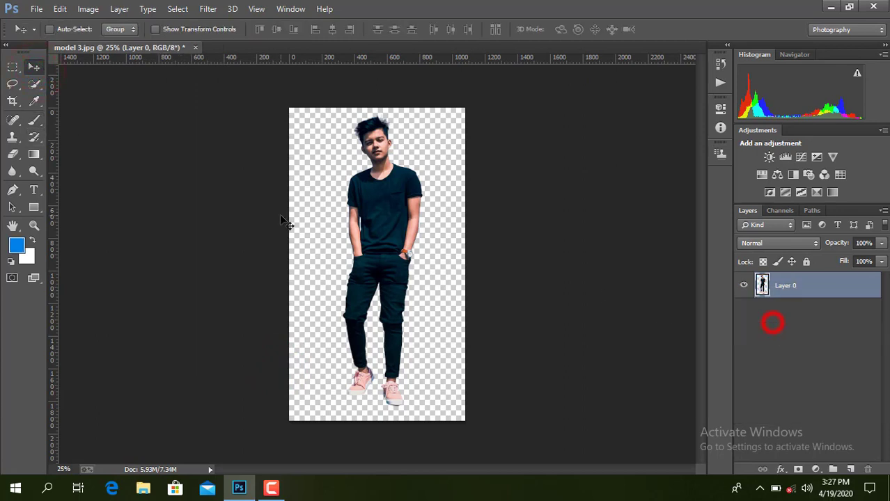
Step: Place the image HD BLUR BACKGROUND FOR PHOTO EDITING 10 from the backgrounds folder as a linked file
left_click(33, 8)
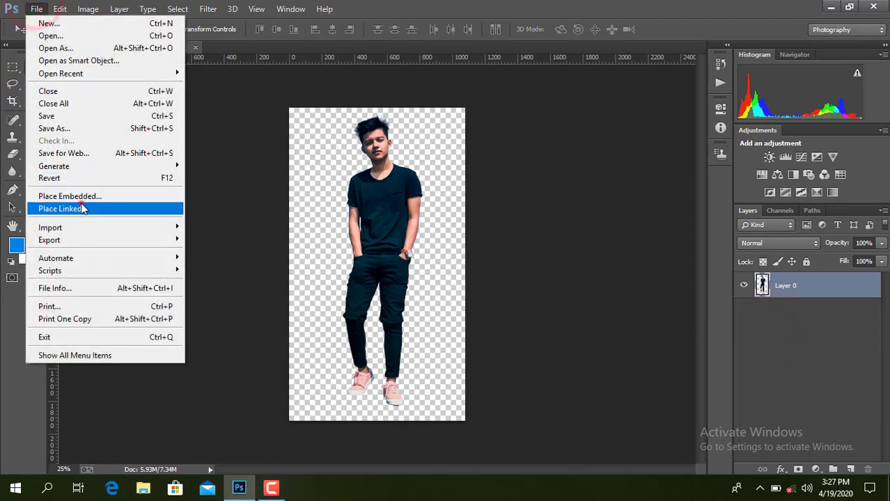
left_click(81, 205)
scroll(253, 200, "down", 5)
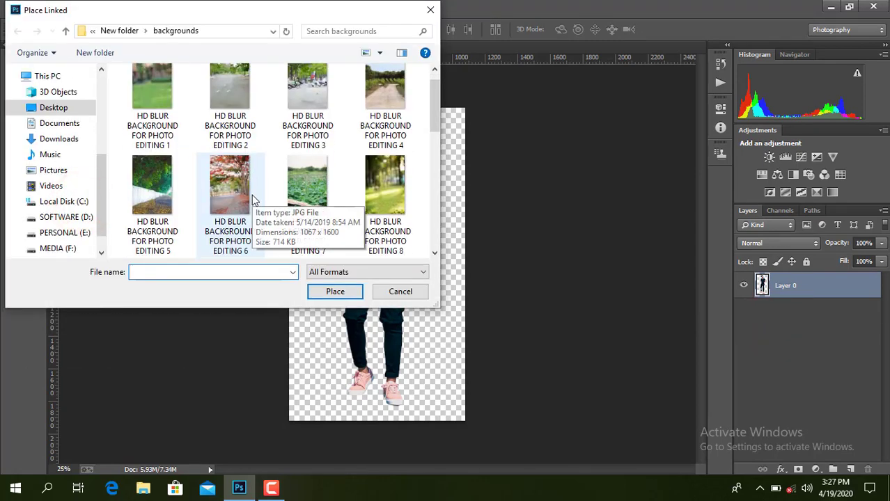
double_click(248, 104)
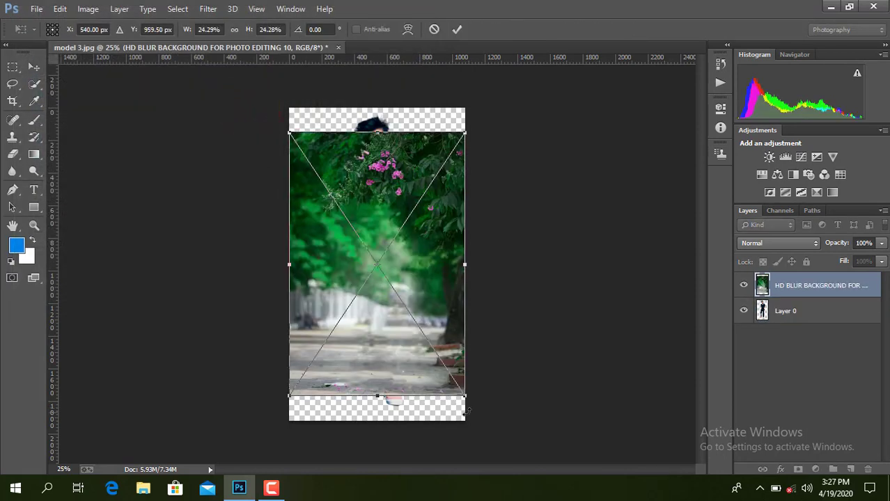
Step: Scale the placed background to about 29.6% so it covers the whole canvas, nudge it slightly left, and commit the transform
left_click_drag(468, 401, 490, 426)
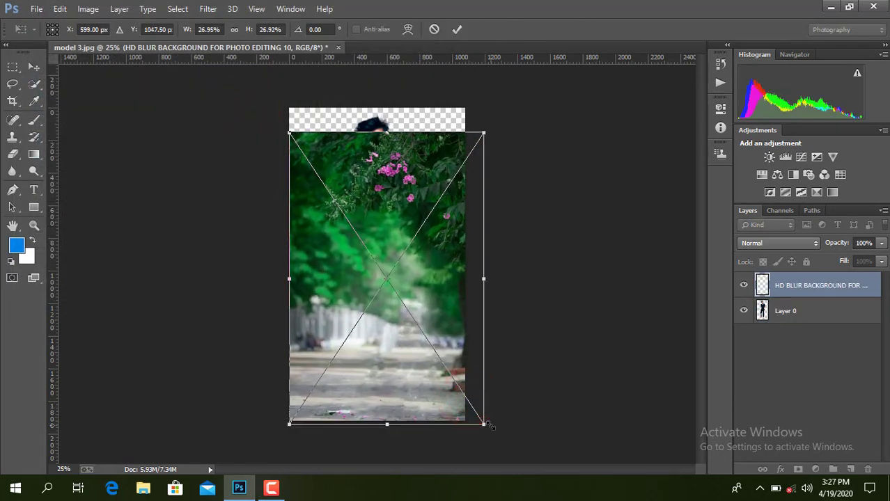
left_click_drag(487, 128, 504, 103)
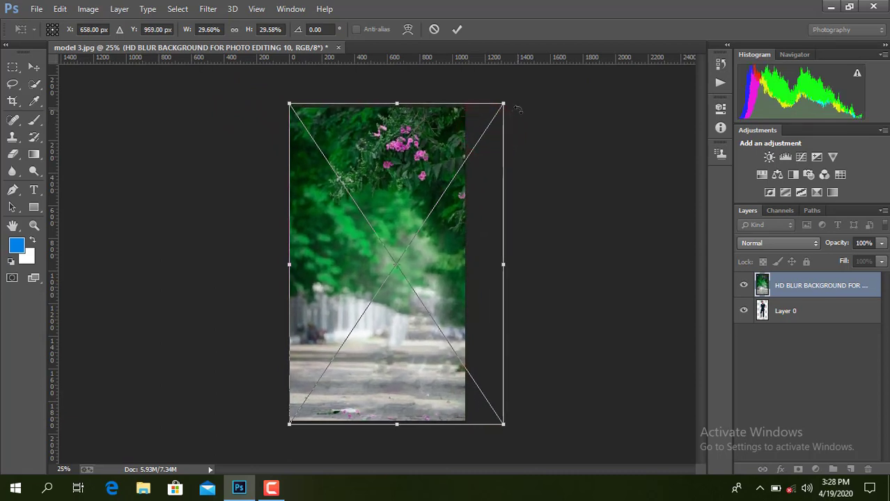
key("Left")
key("Left")
key("Left")
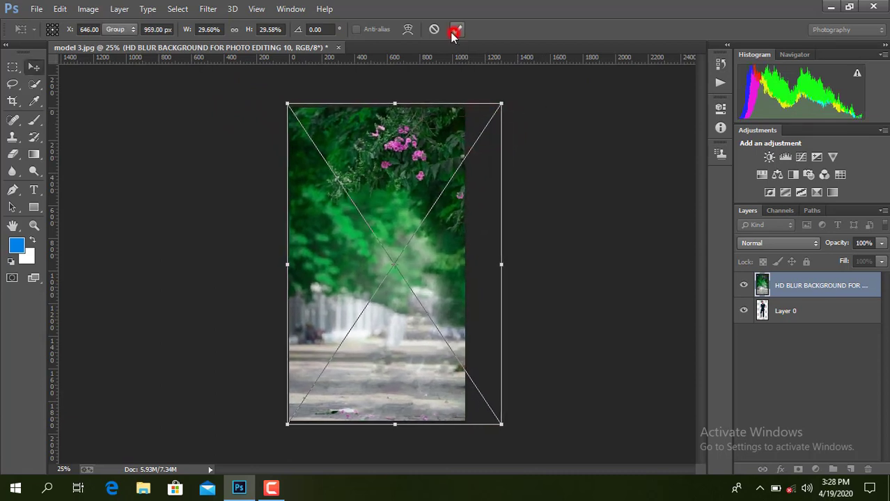
left_click(457, 29)
Step: Rasterize the background layer, move it beneath Layer 0, and select Layer 0
right_click(820, 297)
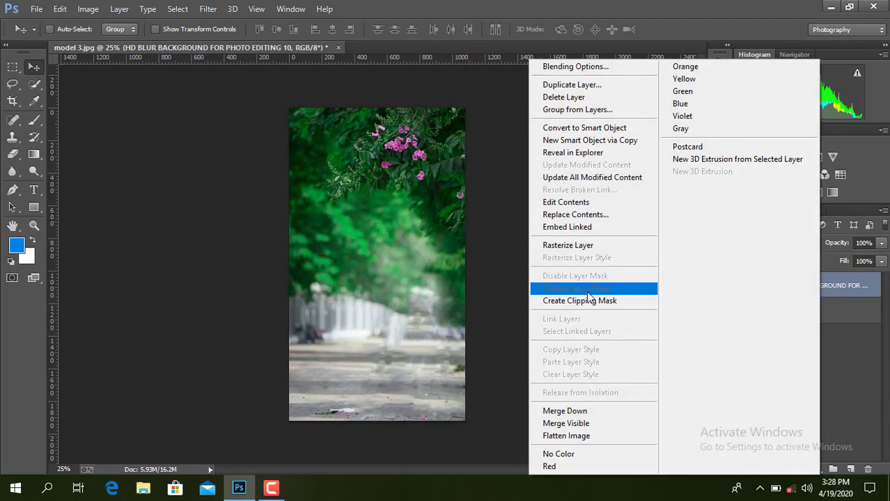
left_click(588, 246)
left_click_drag(780, 289, 779, 322)
left_click(784, 284)
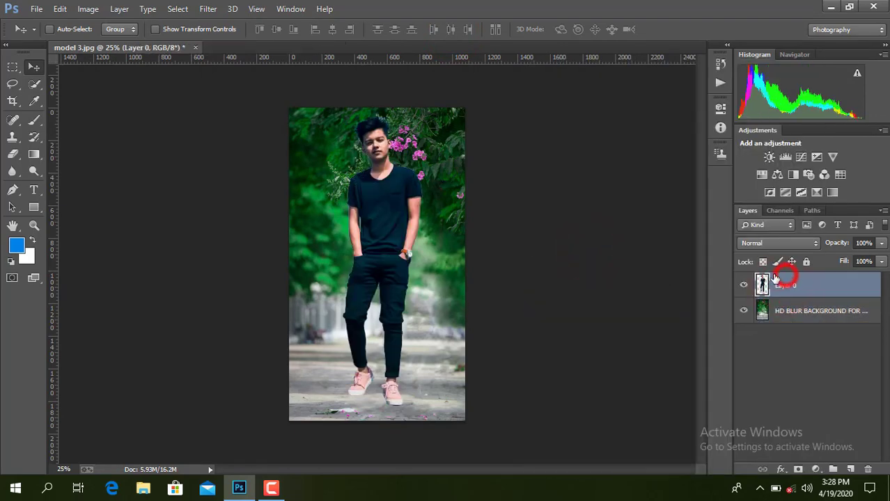
Step: Extend the canvas to the right with the Crop tool to take in more of the background
left_click(13, 101)
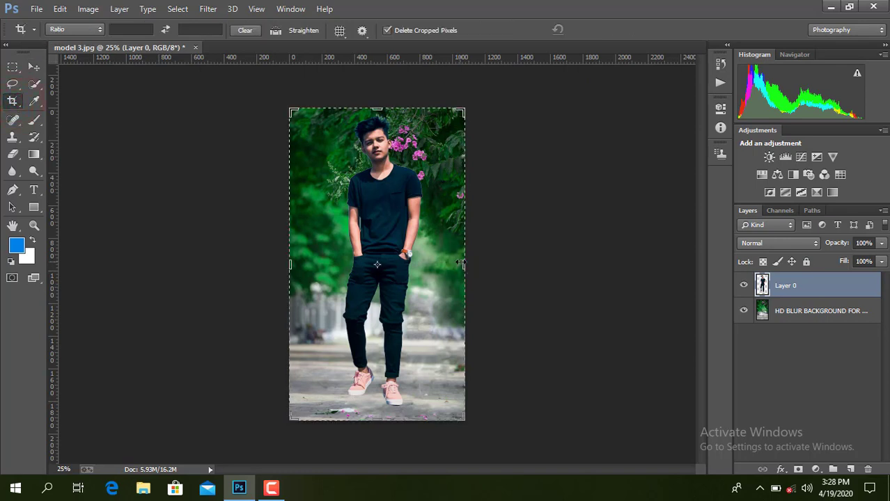
left_click_drag(460, 264, 476, 263)
left_click(605, 28)
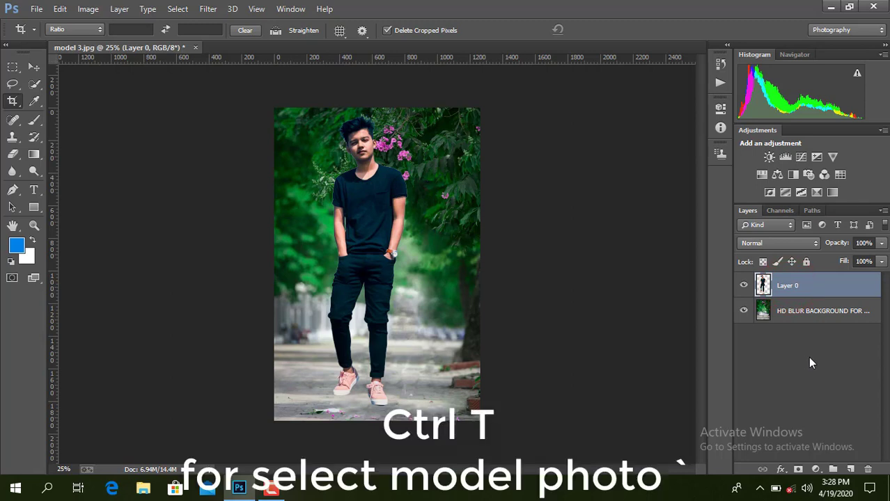
Step: Scale the man on Layer 0 down to about 69.6% with Free Transform, keeping his feet on the path, and commit
key("ctrl+t")
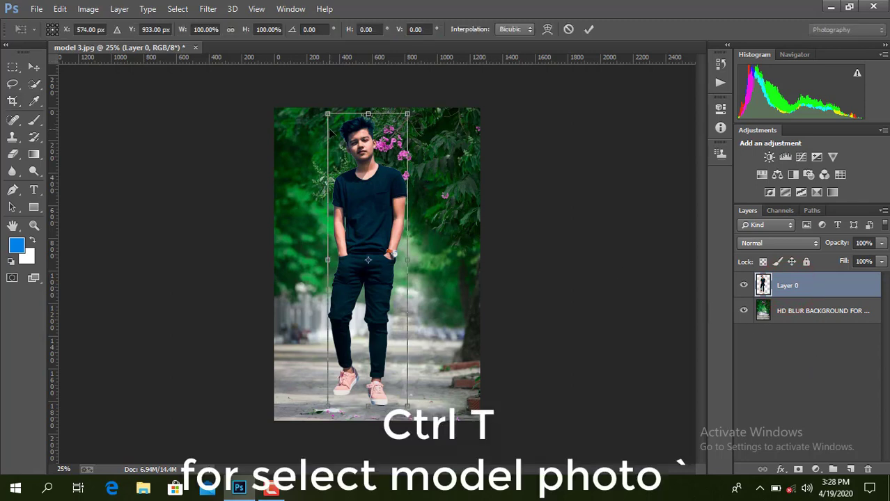
left_click_drag(327, 114, 350, 194)
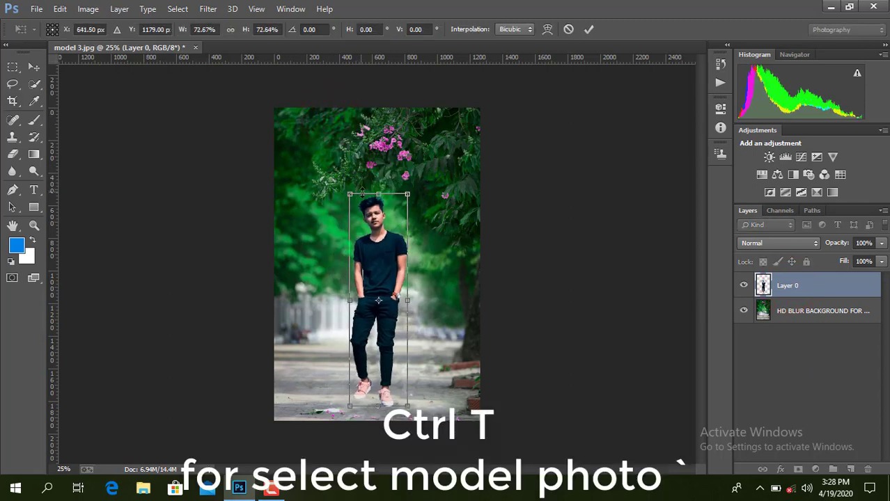
left_click_drag(408, 196, 406, 204)
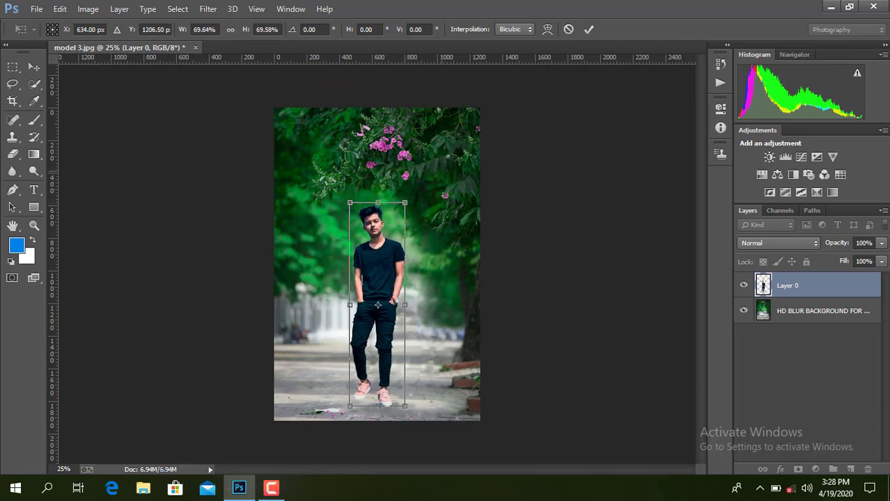
left_click(588, 29)
key("c")
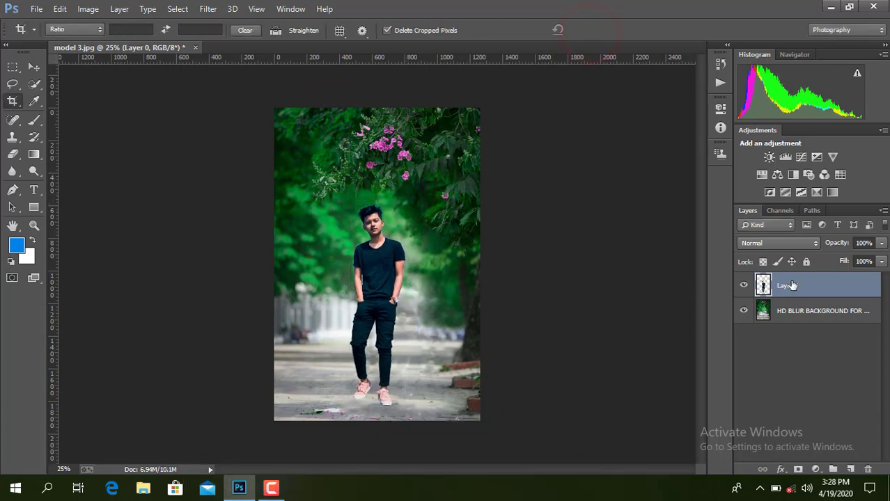
Step: Duplicate Layer 0, and turn the original layer beneath black with Hue/Saturation at a Lightness of -100
left_click_drag(820, 290, 851, 467)
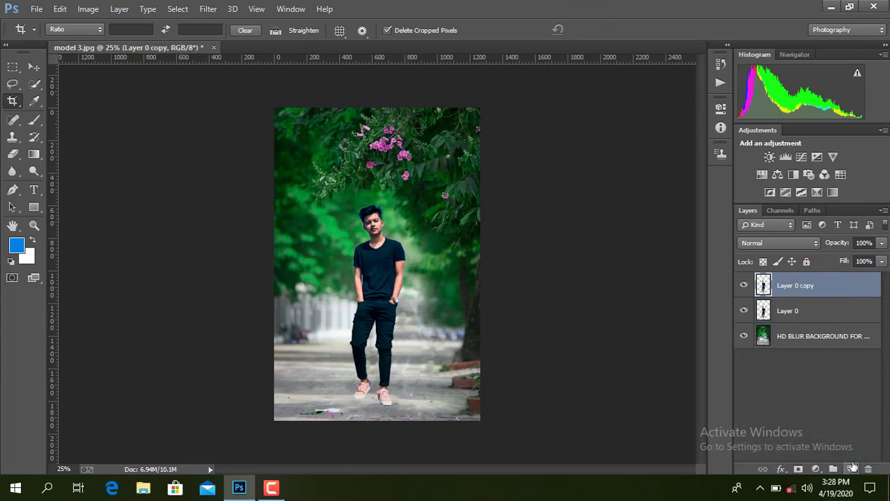
left_click(802, 312)
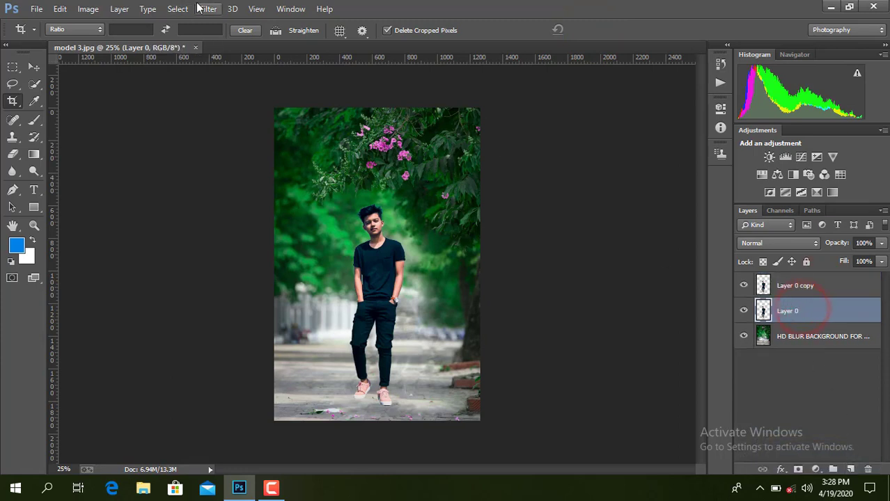
left_click(34, 67)
left_click(88, 9)
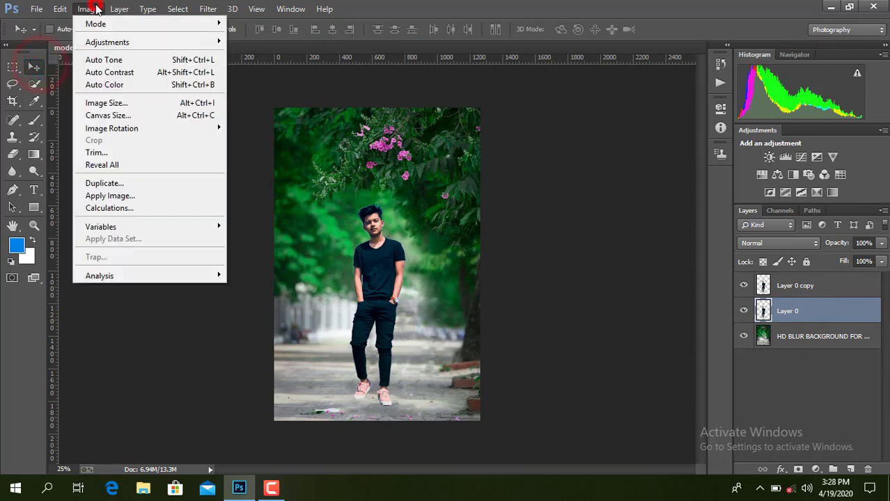
left_click(107, 43)
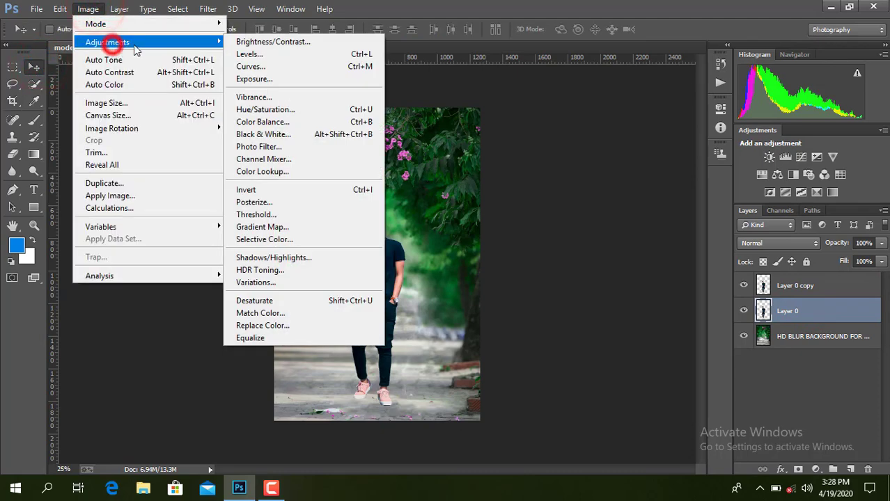
left_click(265, 110)
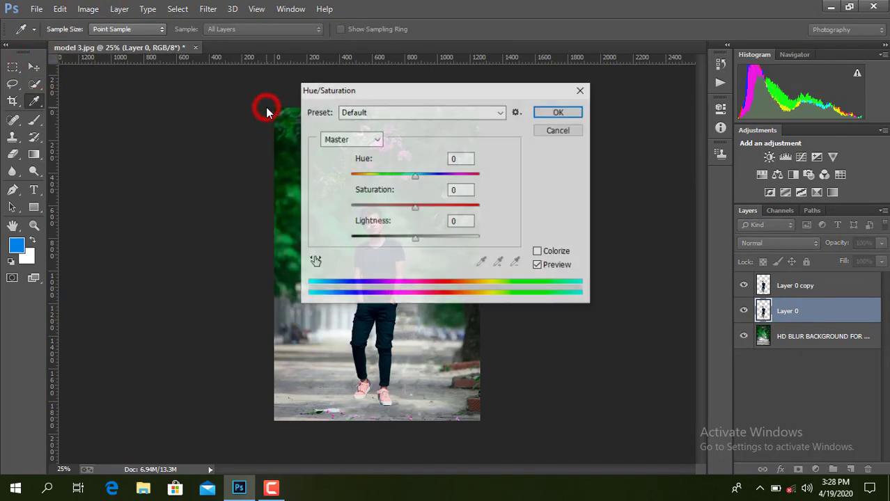
left_click_drag(414, 235, 350, 238)
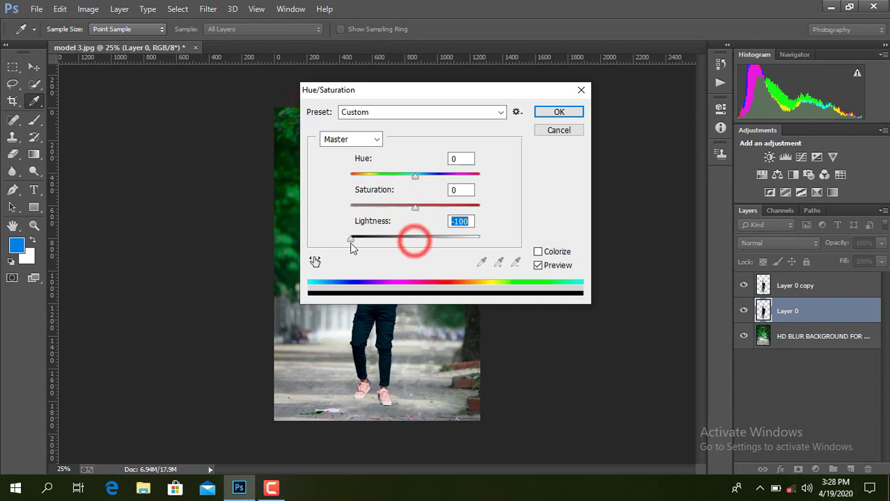
left_click(543, 114)
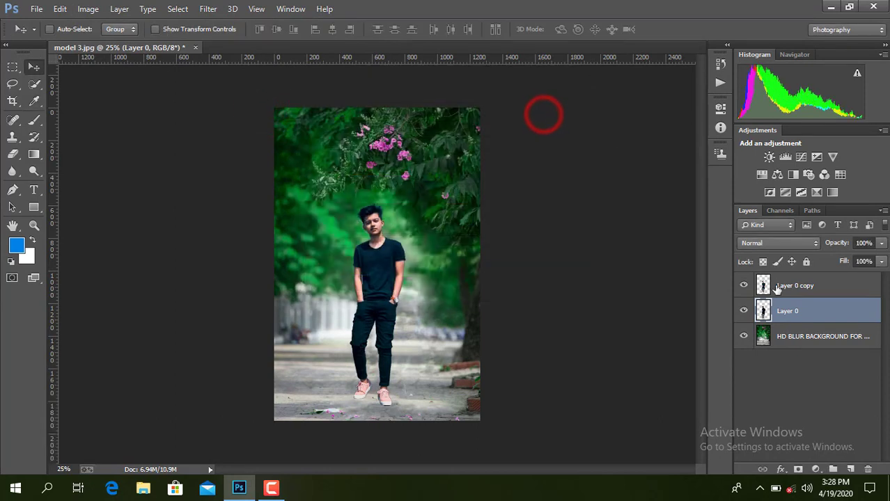
Step: Flatten the black figure on Layer 0 to about 16% height and skew it left by about 76° as a ground shadow
key("ctrl+t")
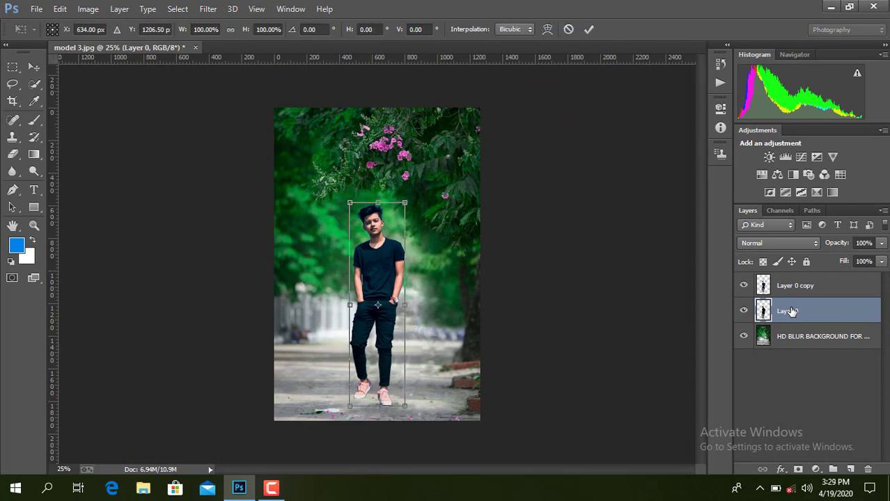
left_click_drag(379, 203, 392, 374)
right_click(391, 374)
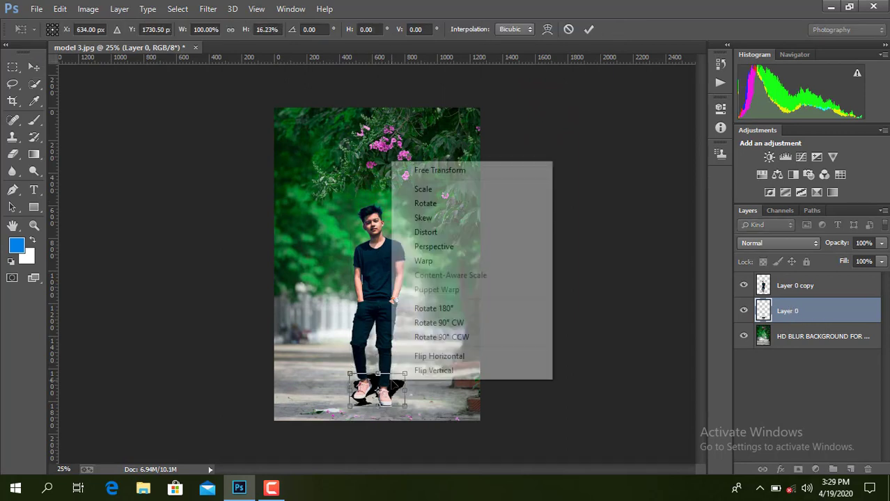
left_click(431, 220)
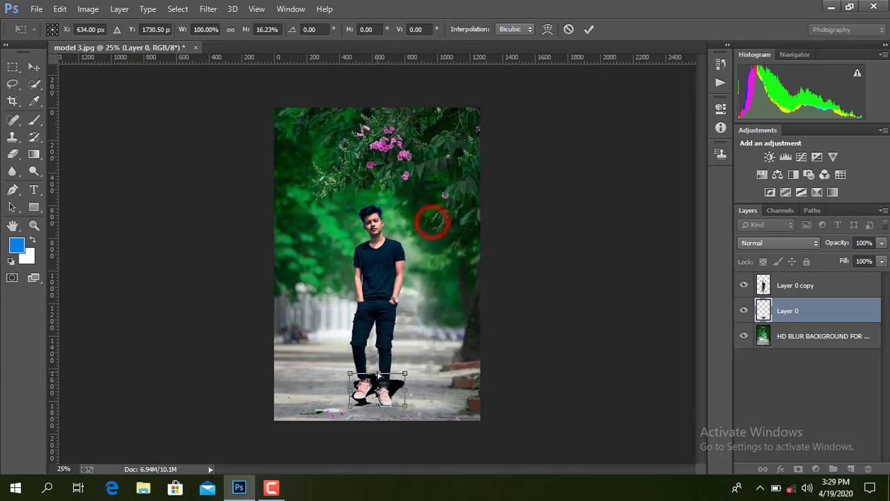
left_click_drag(376, 372, 246, 392)
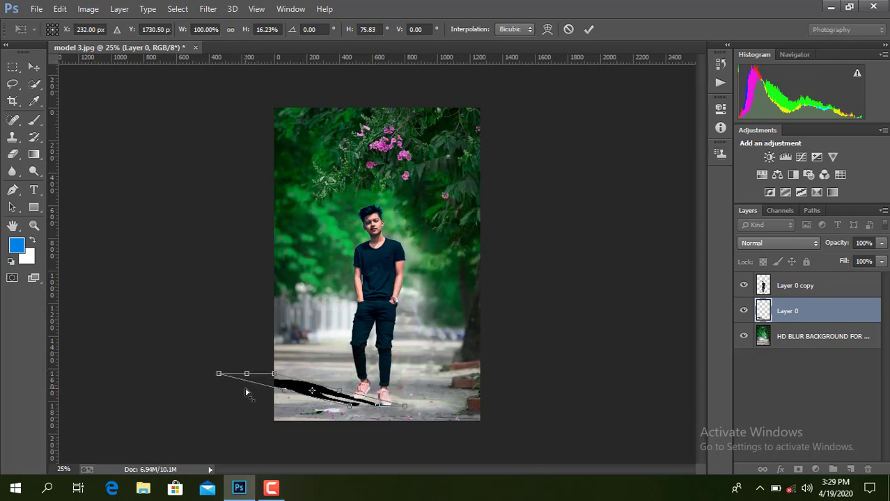
Step: Nudge the shadow up and right until it meets the man's shoes, and commit the transform
key("Up")
key("Up")
key("Up")
key("Up")
key("Right")
key("Right")
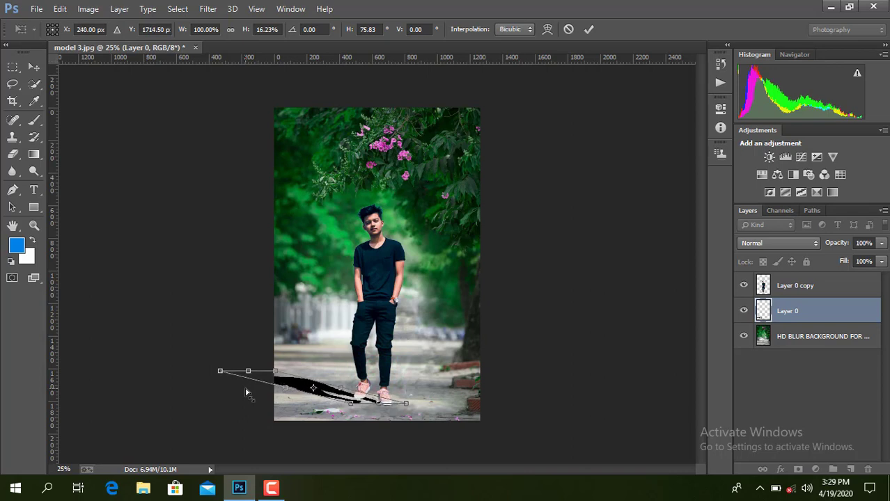
key("Right")
key("Right")
key("Up")
key("Up")
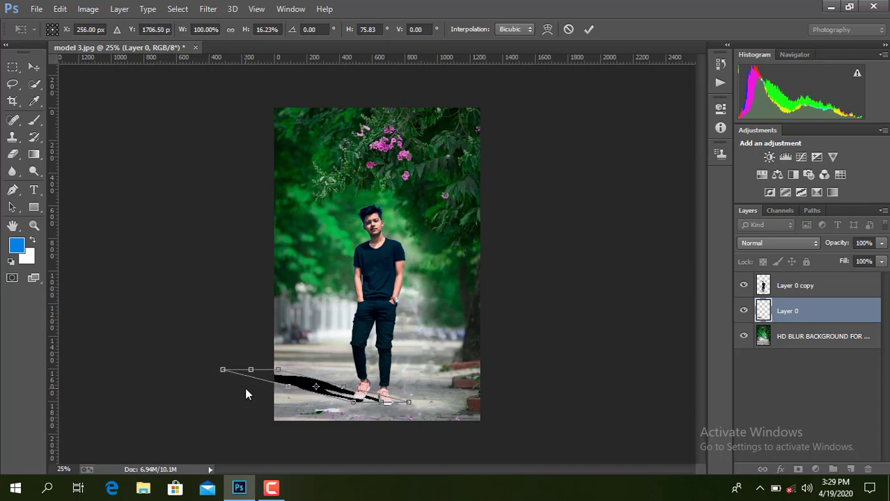
left_click(588, 30)
Step: Warp the black shadow on Layer 0 so its leg ends meet the soles of both shoes, and commit the warp
right_click(809, 312)
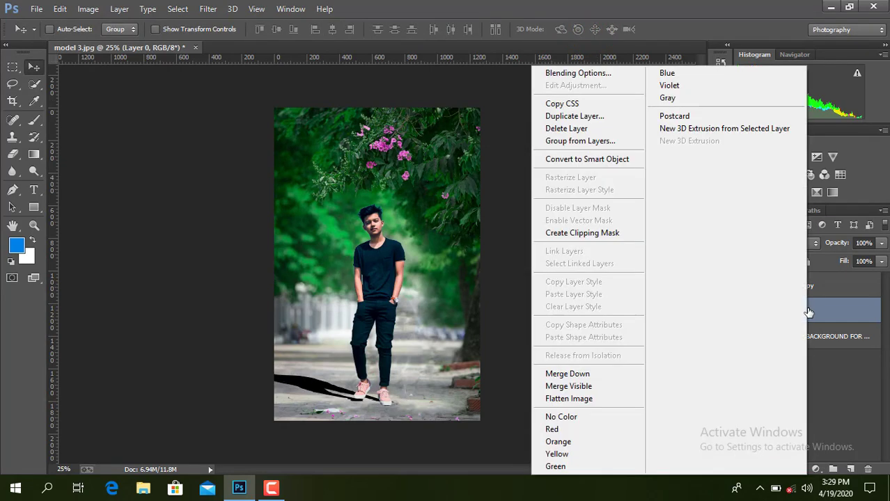
left_click(808, 312)
key("ctrl+t")
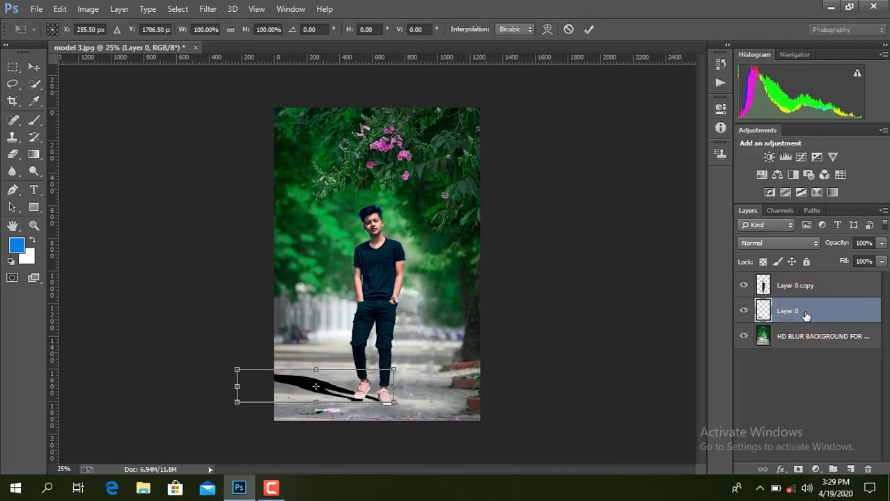
right_click(358, 390)
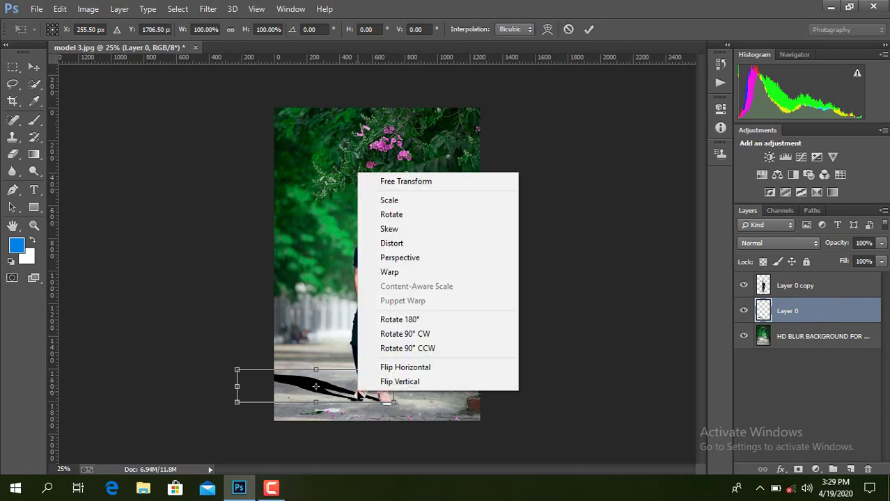
left_click(369, 272)
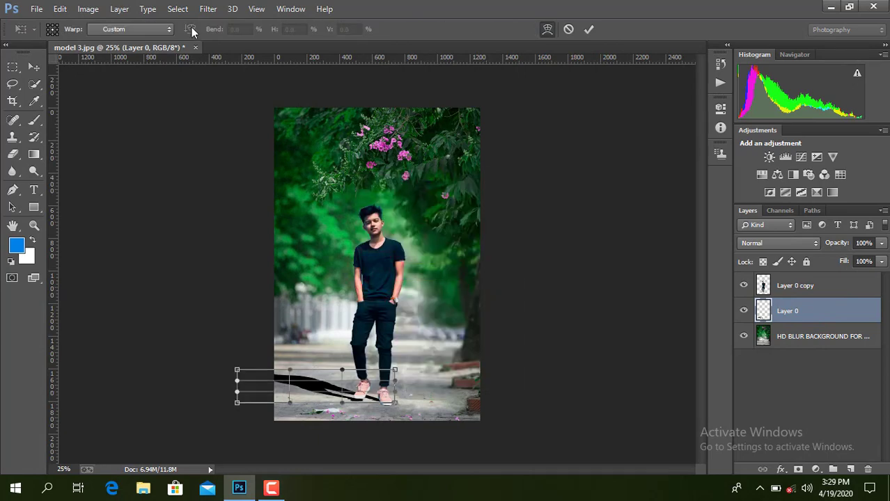
key("ctrl+plus")
key("ctrl+plus")
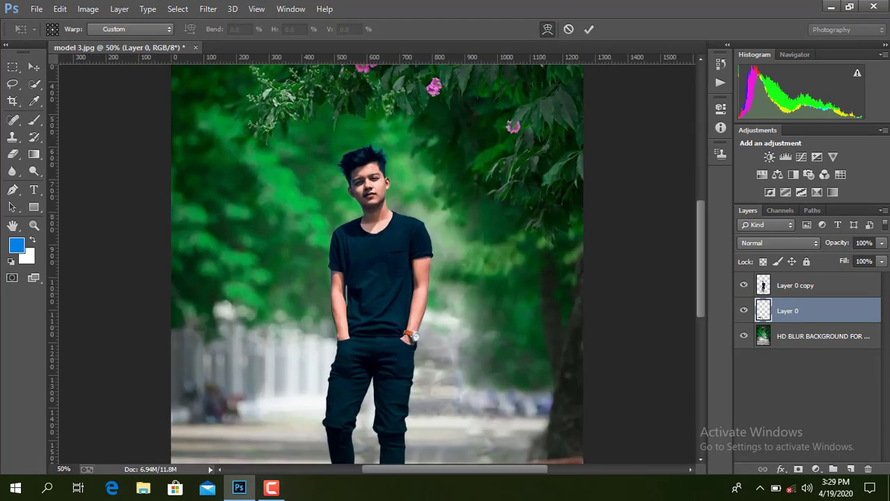
scroll(416, 404, "down", 5)
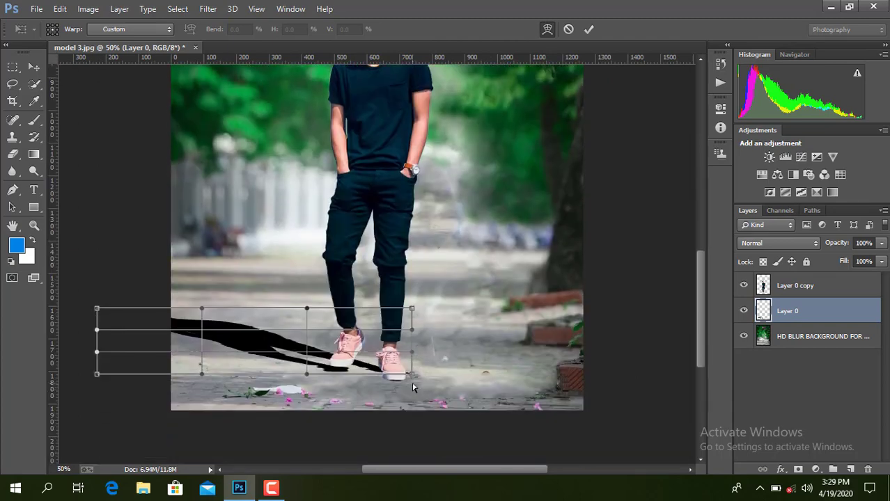
left_click_drag(412, 377, 406, 381)
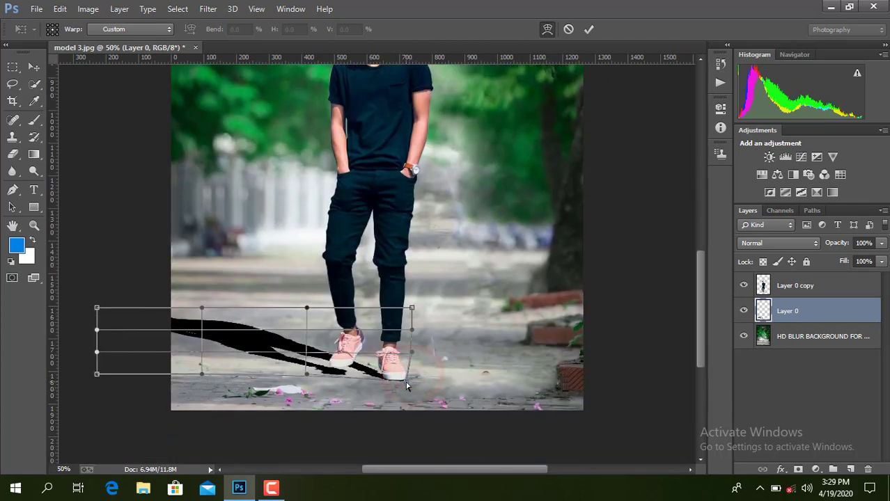
left_click_drag(306, 376, 328, 361)
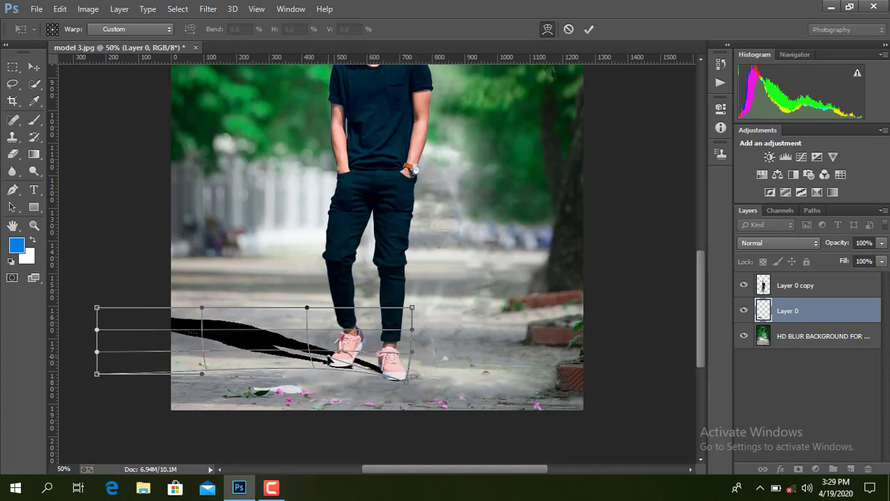
left_click_drag(324, 358, 320, 353)
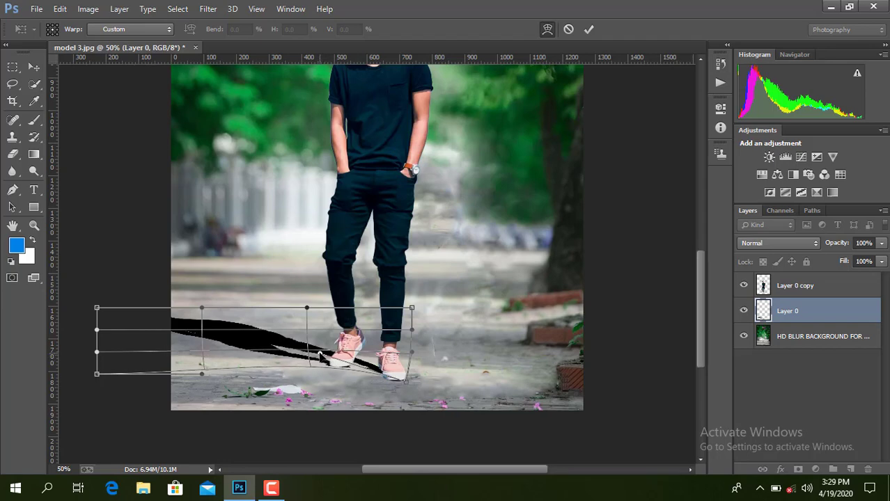
left_click(588, 29)
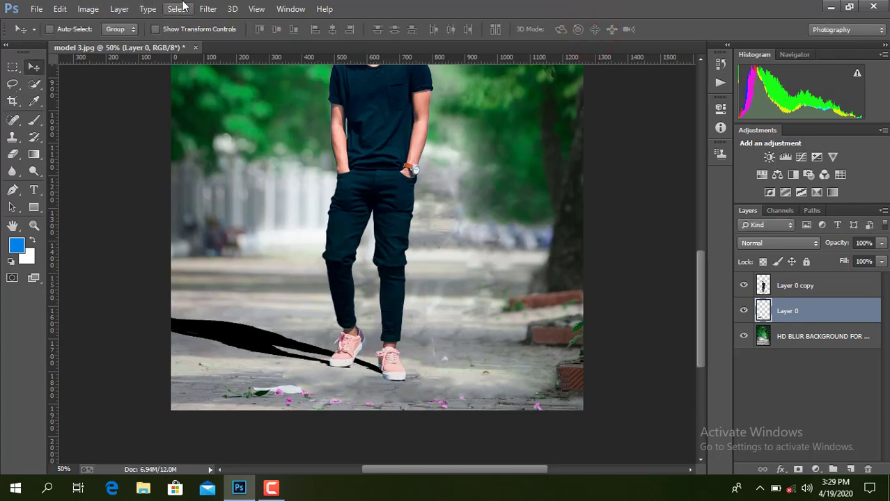
Step: Soften the shadow on Layer 0 with a Gaussian Blur of 5.9 pixels radius
left_click(207, 9)
left_click(235, 167)
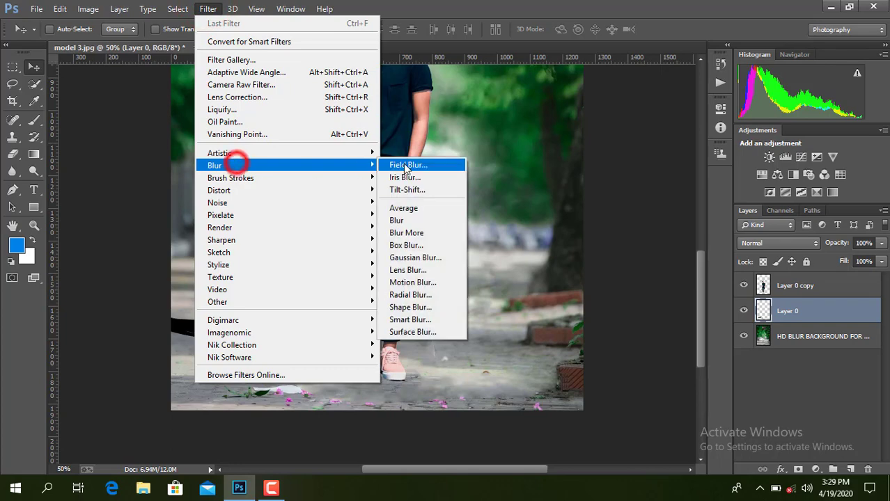
left_click(414, 257)
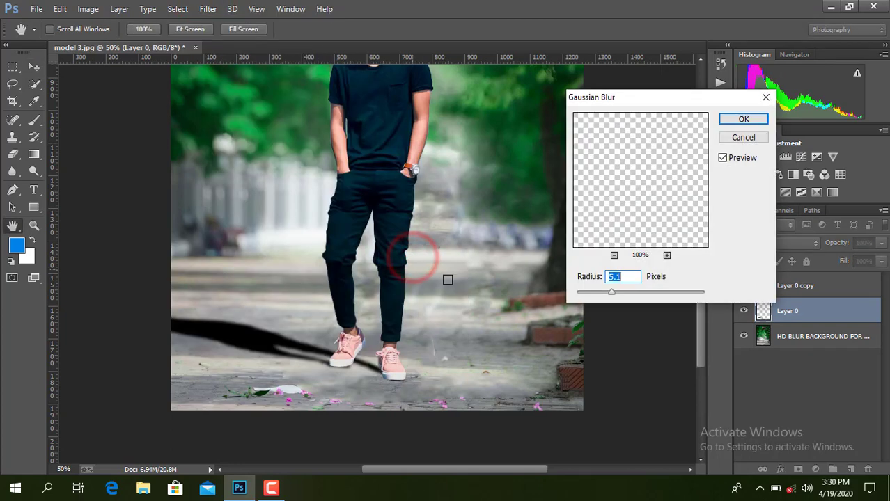
left_click_drag(612, 294, 616, 296)
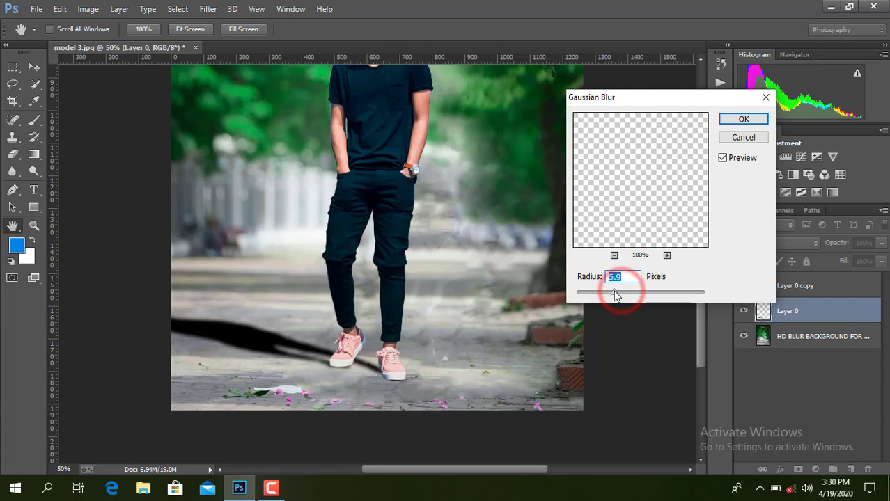
left_click(742, 120)
Step: Lower the opacity of the shadow layer, Layer 0, to 53%
left_click(880, 243)
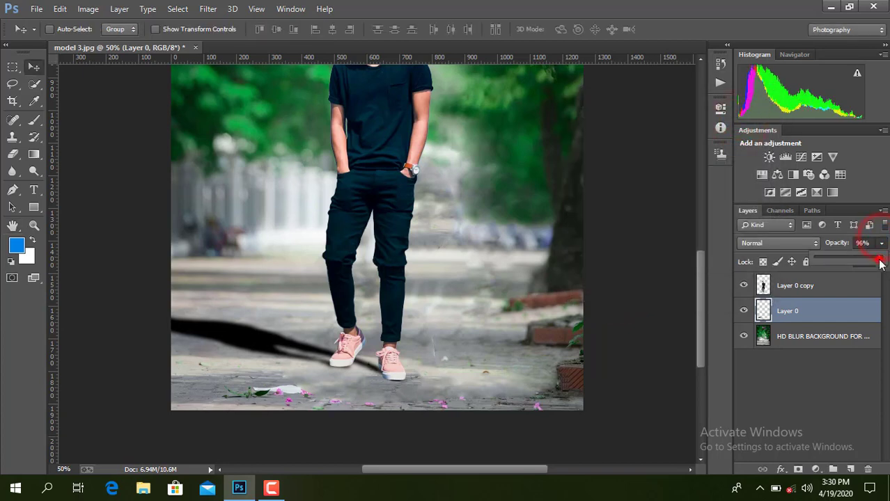
left_click_drag(879, 263, 849, 265)
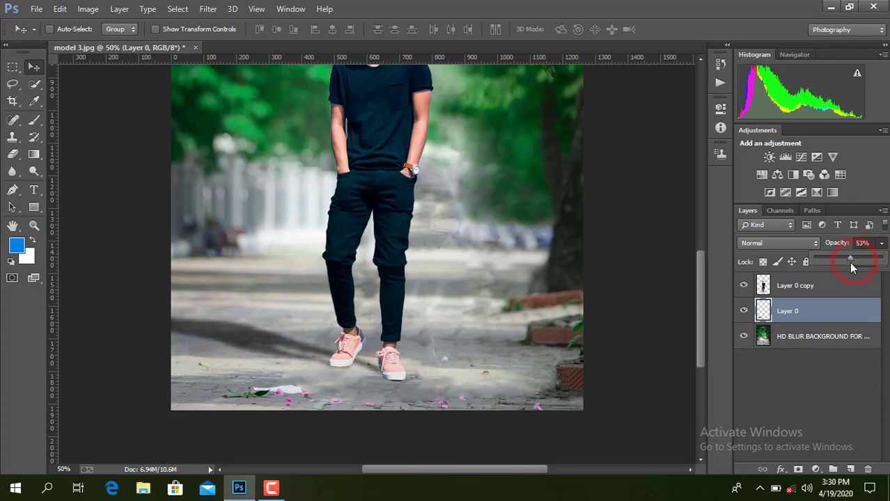
left_click(820, 320)
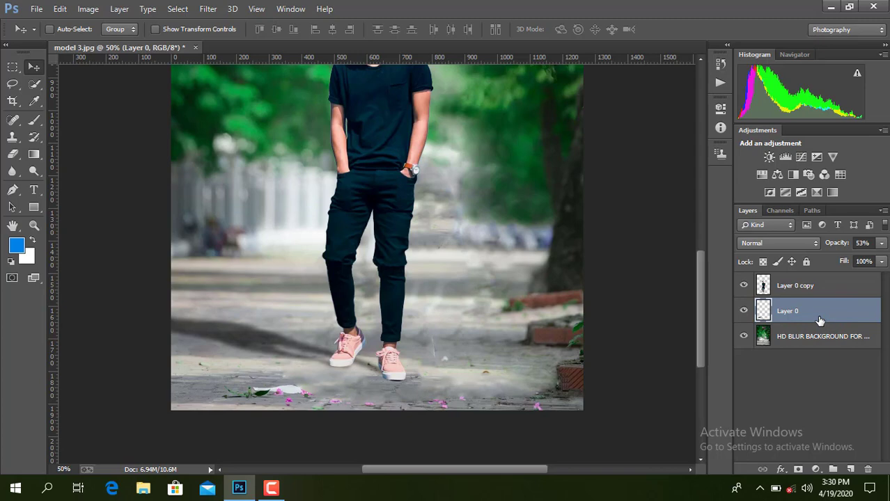
Step: Add a new empty layer directly above the park background layer, beneath the shadow
left_click(822, 339)
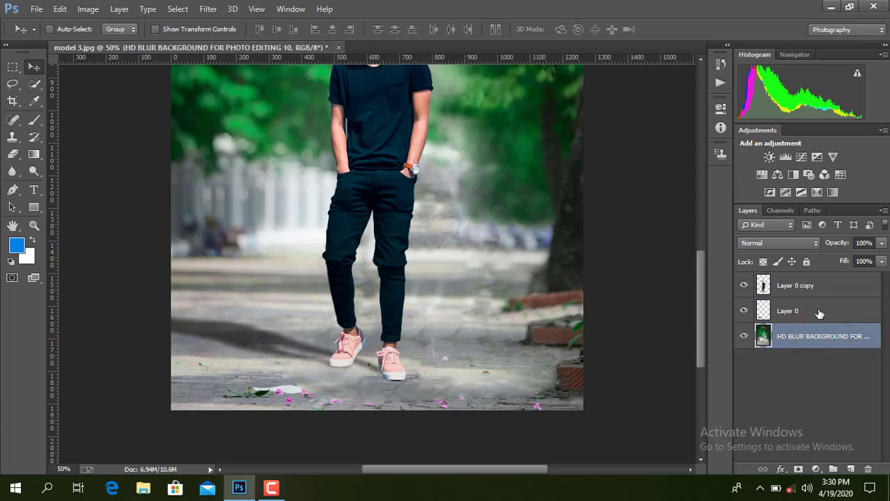
left_click(819, 311)
left_click(816, 336)
left_click(850, 468)
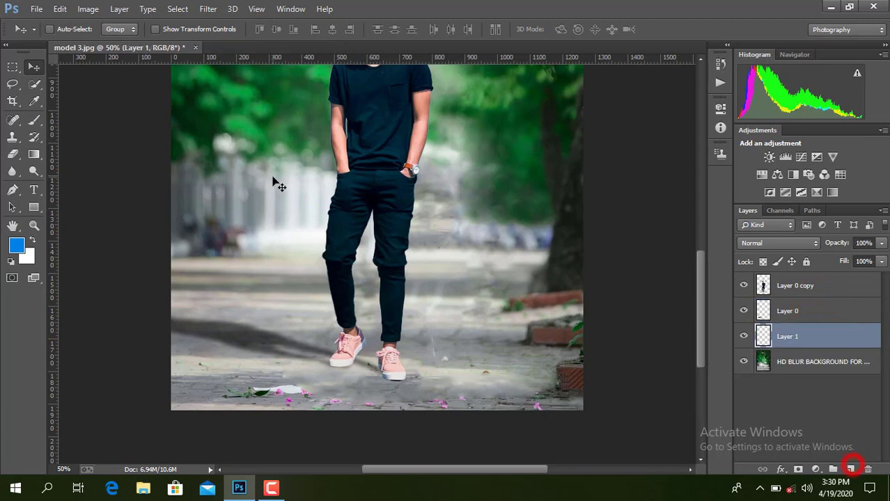
Step: Set the foreground colour to near-black #030303 and paint one soft 125 px brush dab on Layer 1 over the shadow
left_click(15, 247)
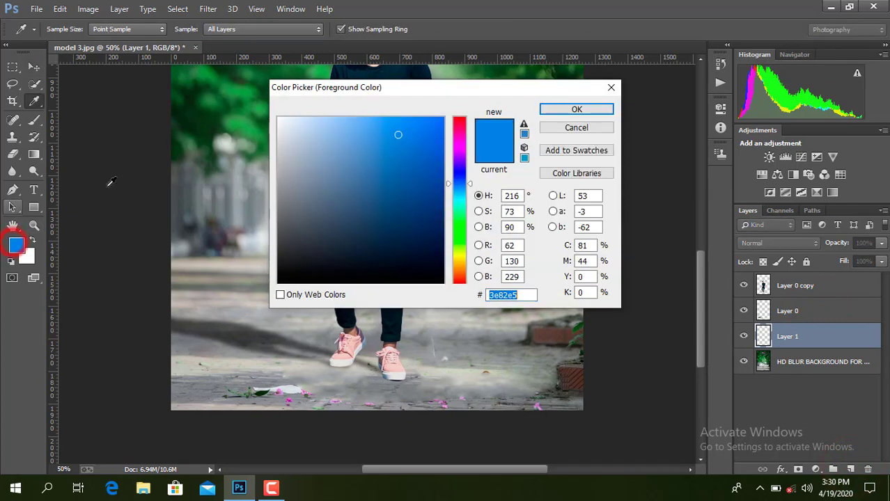
left_click(280, 281)
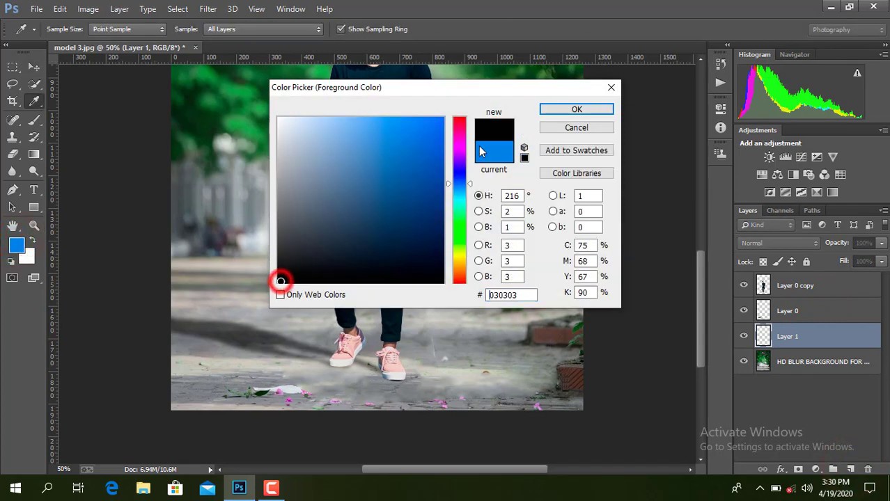
left_click(557, 106)
key("v")
left_click(34, 120)
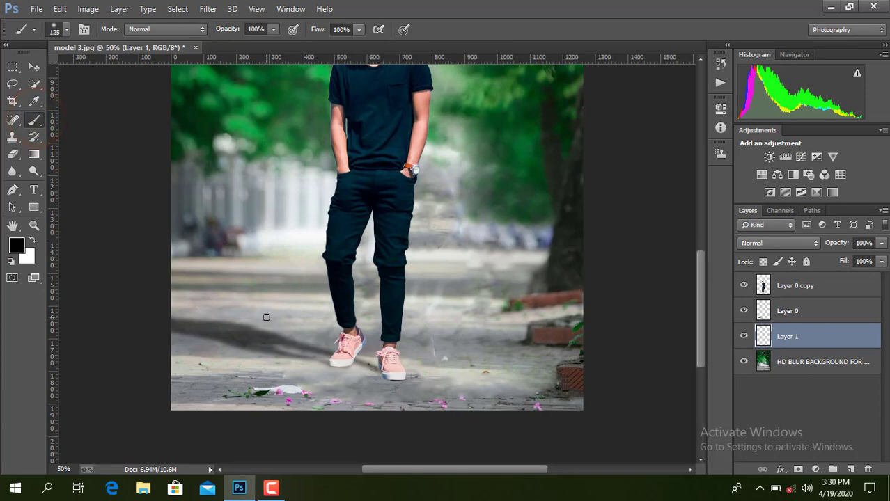
left_click(264, 335)
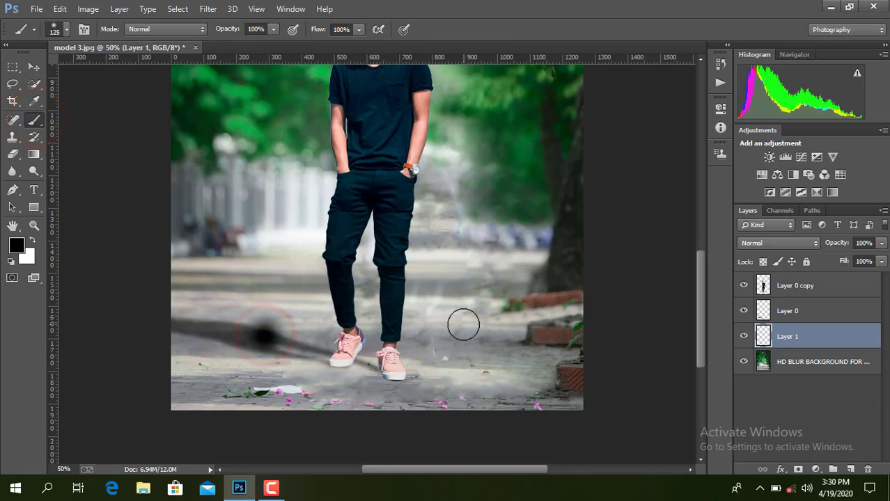
Step: Squash the black dab to about 74% width and 20% height, place it under the man's rear shoe, and commit
key("ctrl+t")
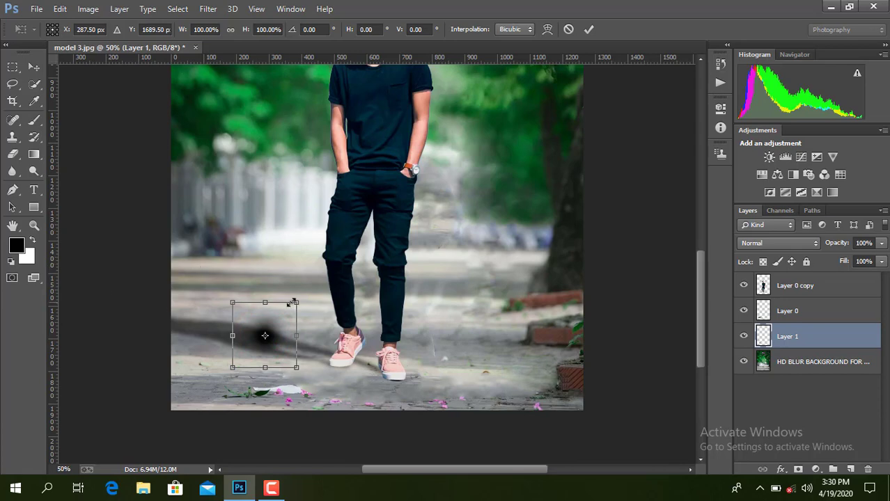
left_click_drag(264, 301, 313, 363)
left_click_drag(368, 365, 347, 363)
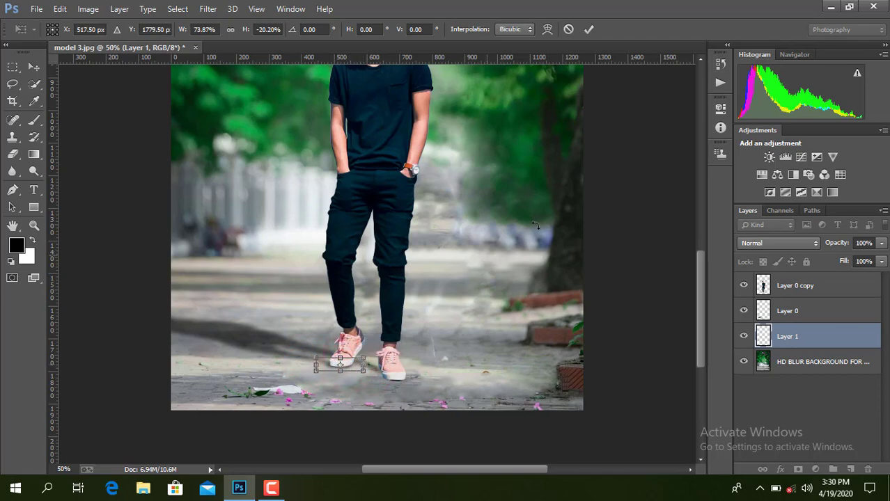
left_click(589, 29)
Step: Duplicate Layer 1 and move the original contact shadow under the man's front shoe
left_click_drag(800, 336, 850, 468)
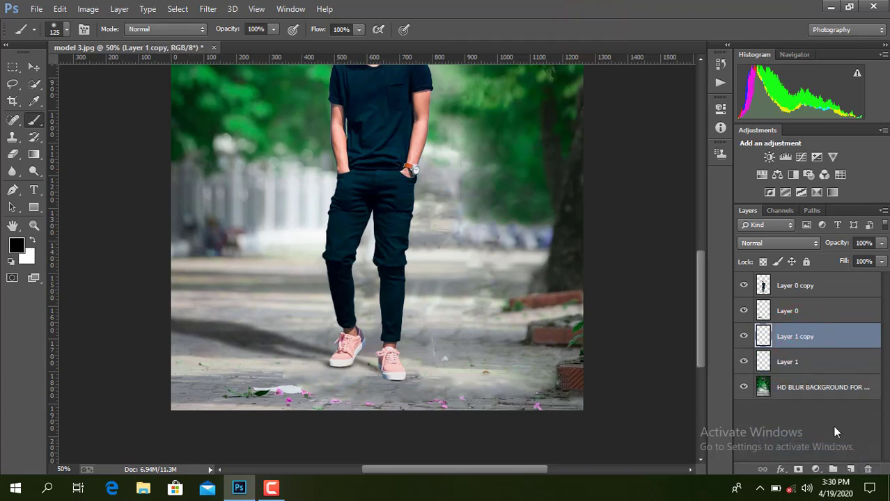
left_click(806, 370)
key("v")
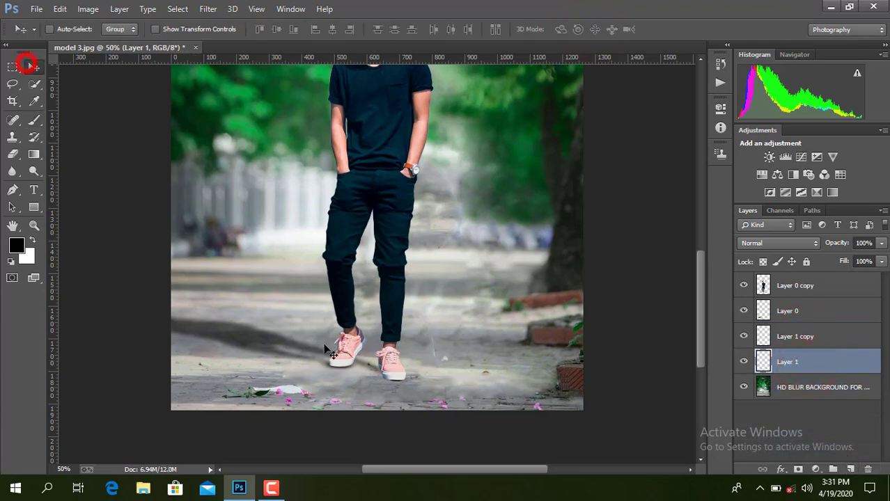
left_click_drag(342, 366, 390, 382)
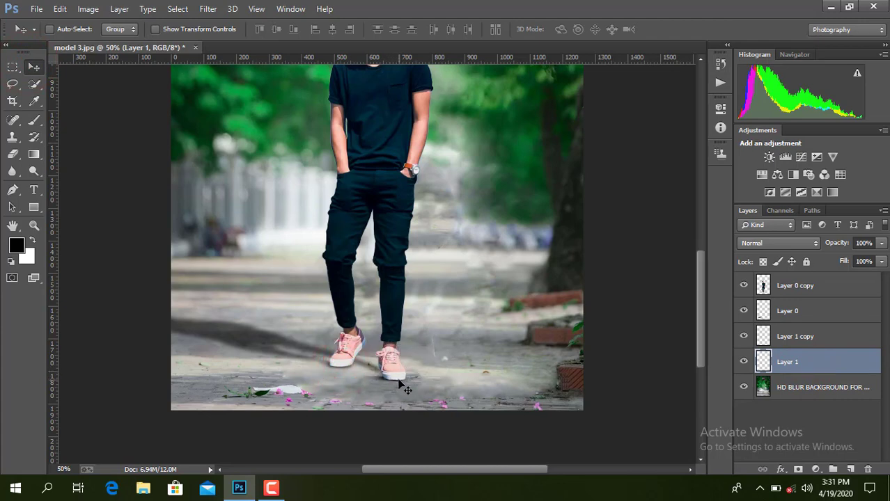
Step: Scale the front shoe's contact shadow to about 70% width and 107% height, commit, and nudge it left under the sole
key("ctrl+t")
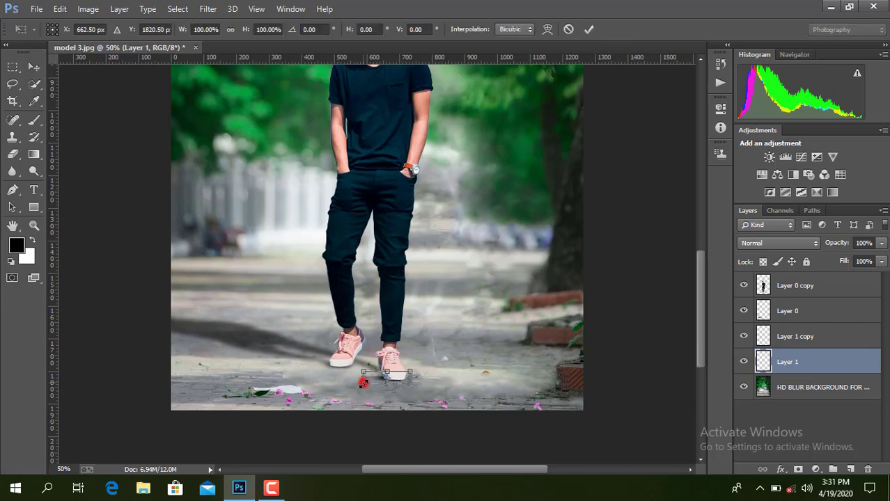
left_click_drag(363, 382, 377, 385)
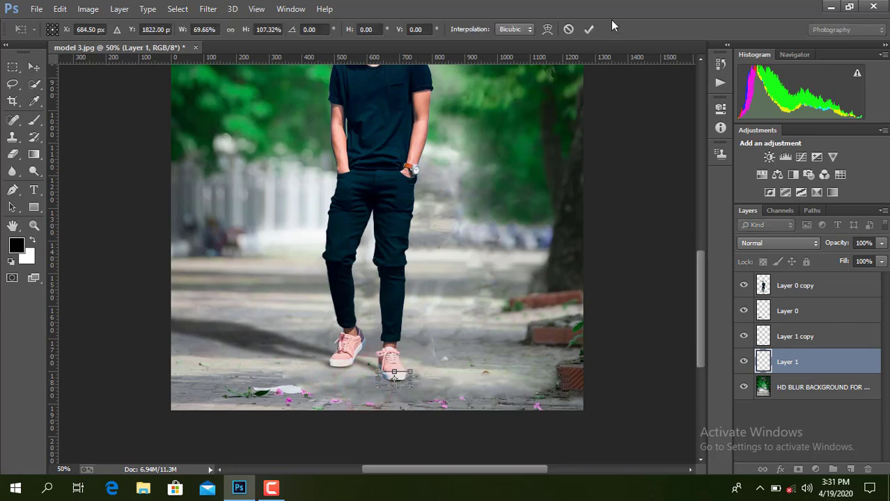
left_click(589, 28)
left_click_drag(396, 381, 388, 382)
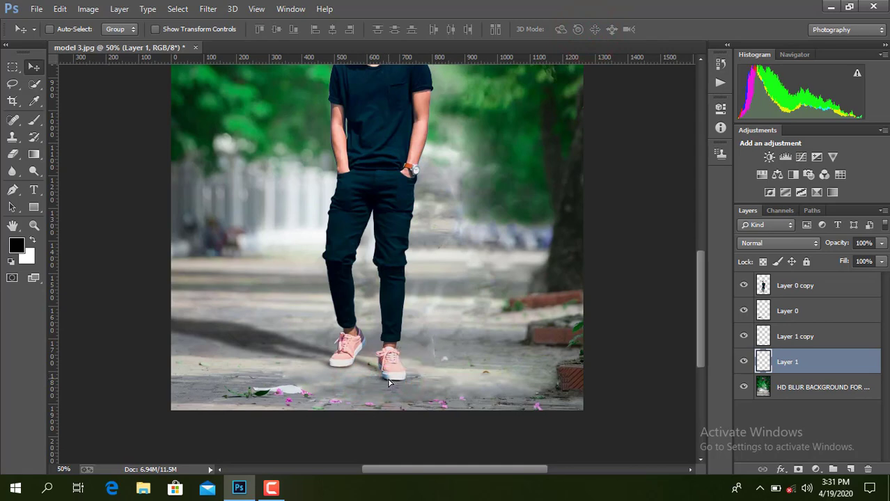
Step: Merge Layer 1, Layer 1 copy, Layer 0 and Layer 0 copy into a single layer above the background
left_click(802, 339, "ctrl")
left_click(804, 312, "ctrl")
left_click(807, 289, "ctrl")
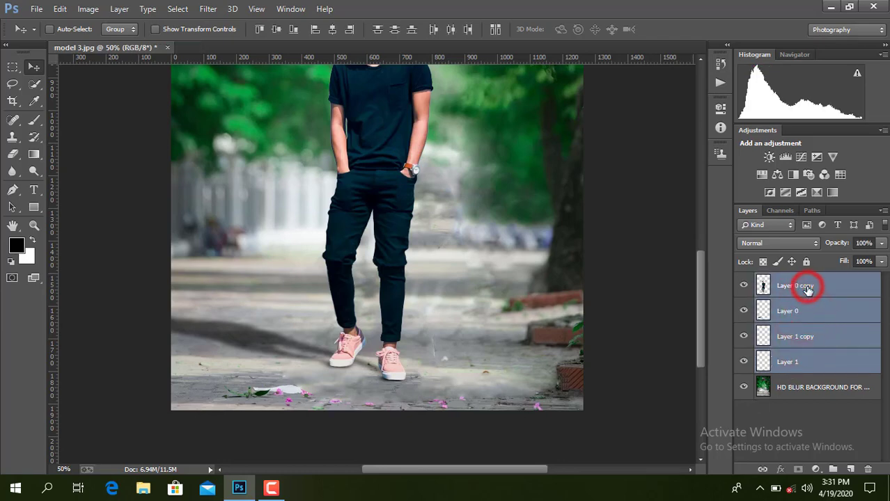
right_click(808, 290)
left_click(572, 376)
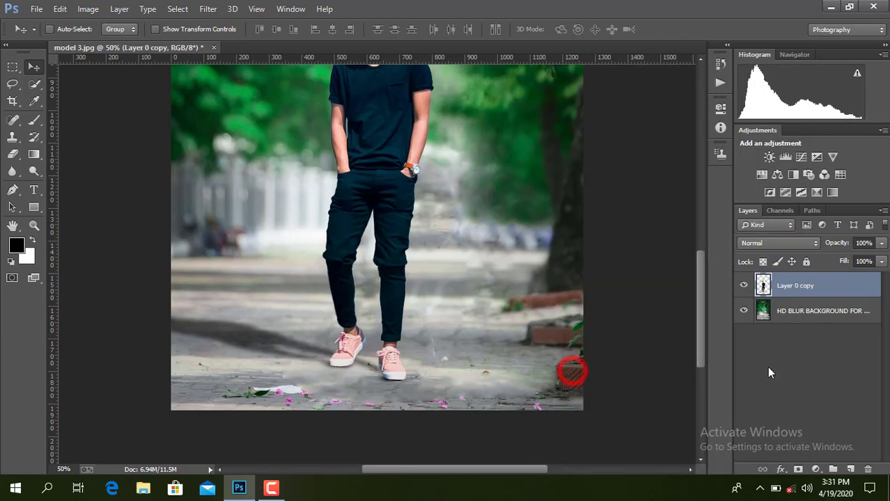
Step: Scale the merged man and shadow layer up proportionally to about 105% and commit the transform
key("ctrl+minus")
key("ctrl+minus")
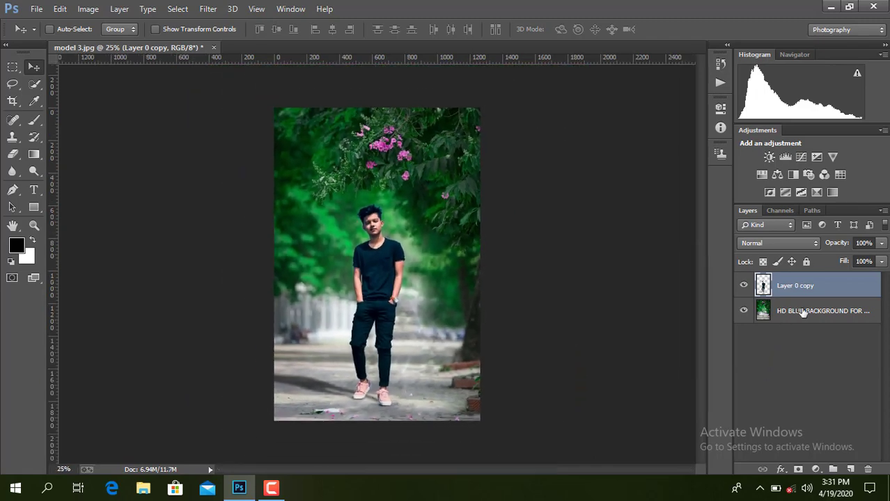
key("ctrl+t")
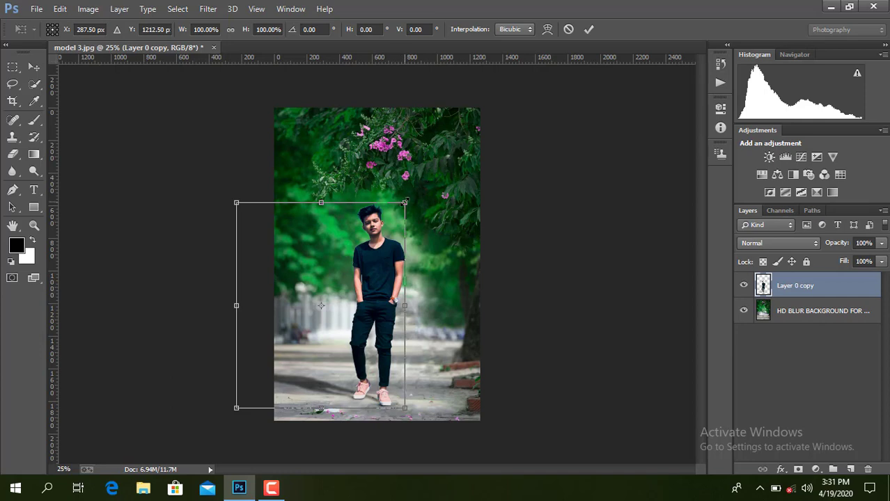
left_click_drag(404, 202, 413, 193)
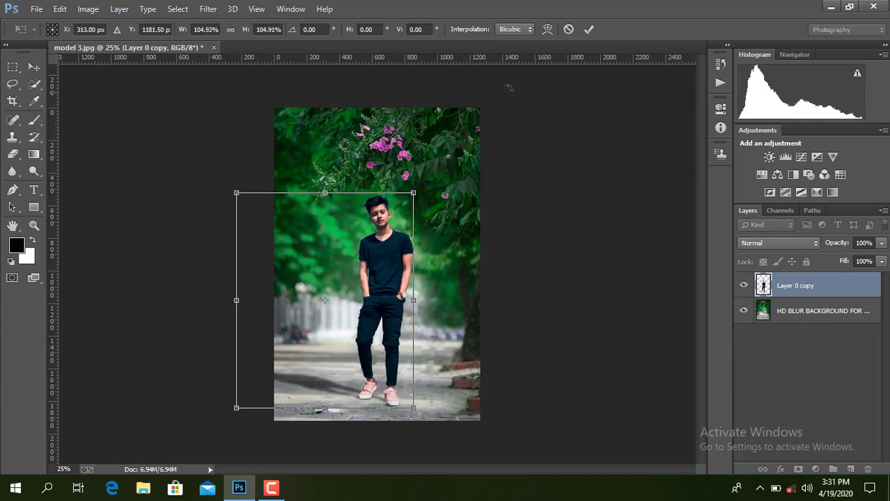
left_click(588, 29)
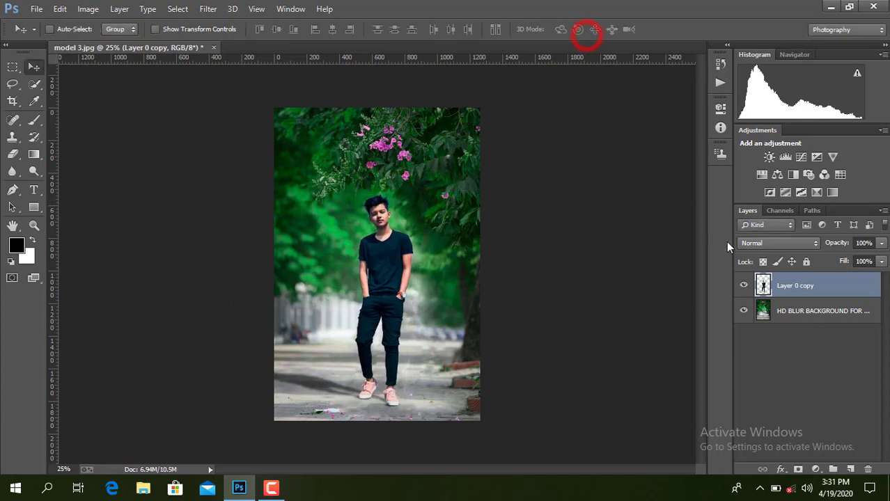
Step: Start a Tilt-Shift blur on the background layer, centre its focus band at the man's feet, and tilt the band slightly
left_click(808, 315)
left_click(208, 8)
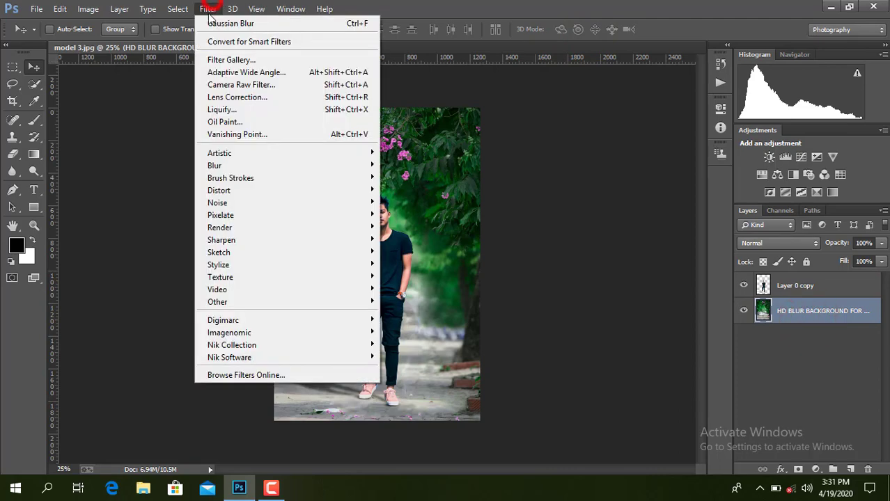
left_click(221, 165)
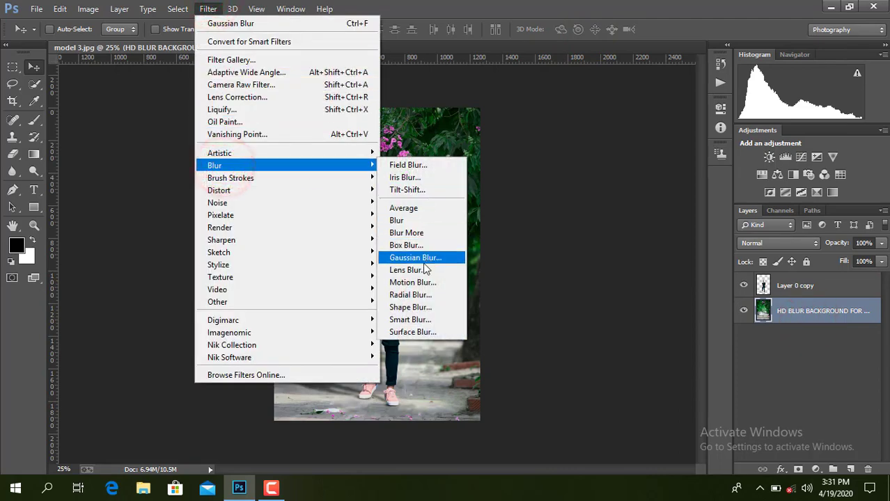
left_click(413, 189)
left_click_drag(424, 262, 425, 391)
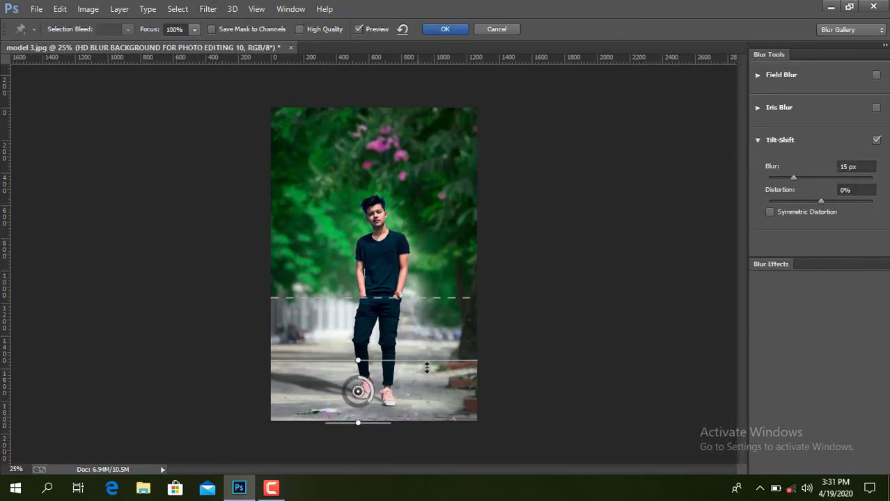
left_click_drag(454, 340, 458, 351)
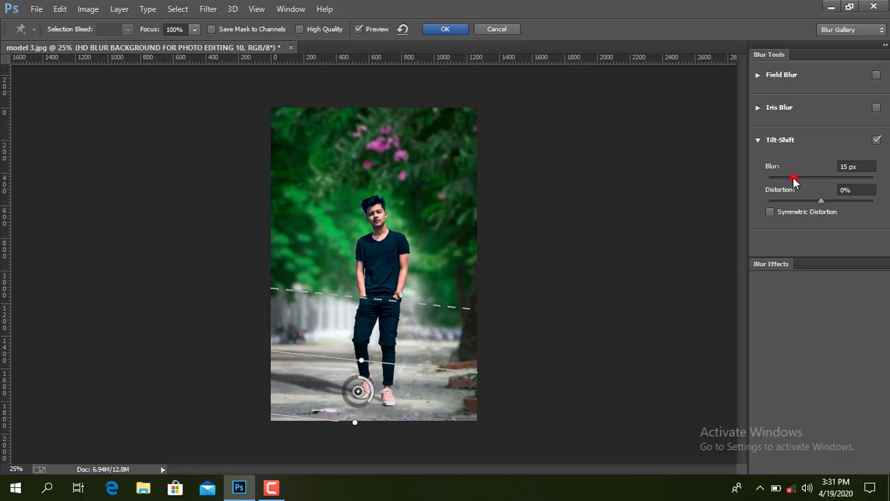
Step: Set the Tilt-Shift blur to 32 px, move the upper transition line down to the man's thighs, reduce its tilt, and apply
left_click_drag(794, 180, 801, 181)
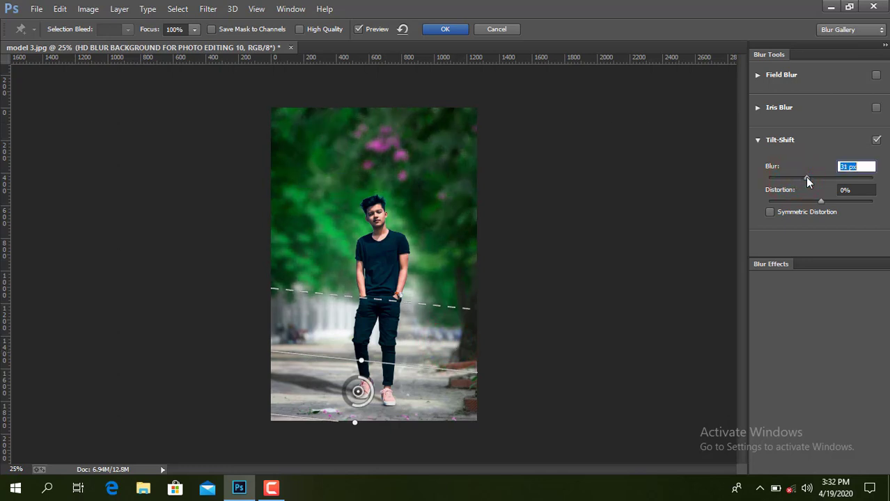
left_click_drag(393, 292, 393, 320)
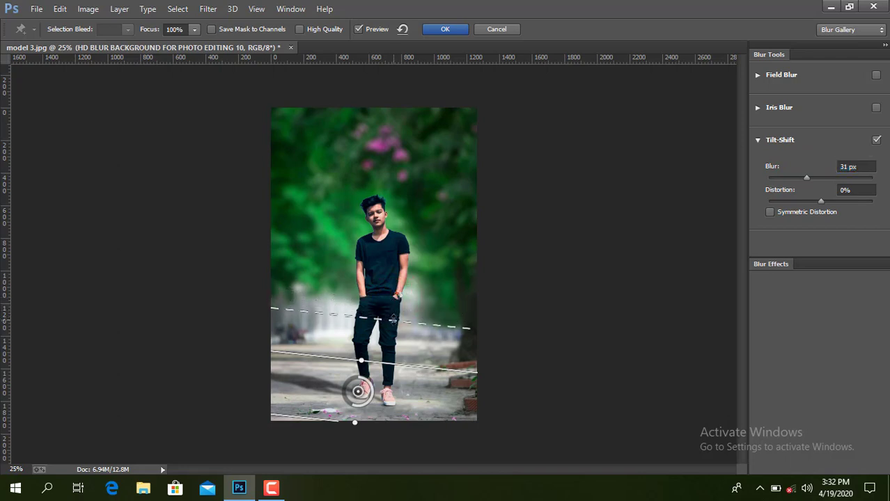
left_click_drag(275, 323, 273, 326)
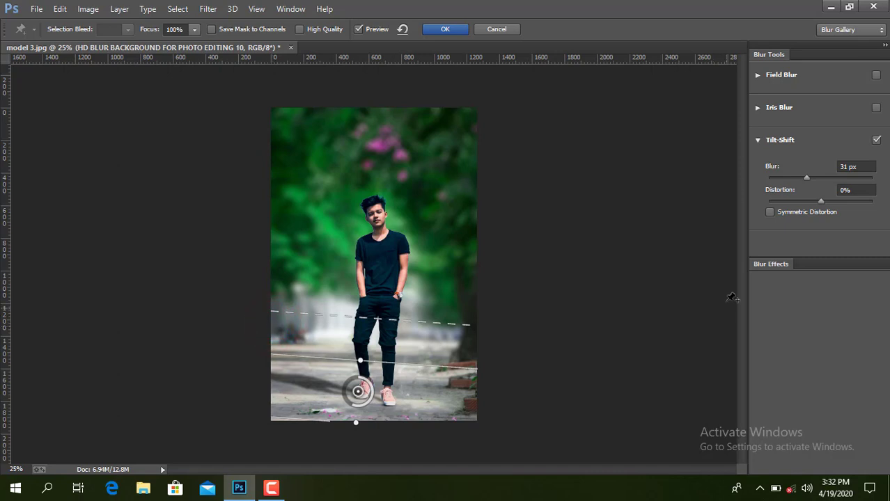
left_click_drag(805, 178, 808, 180)
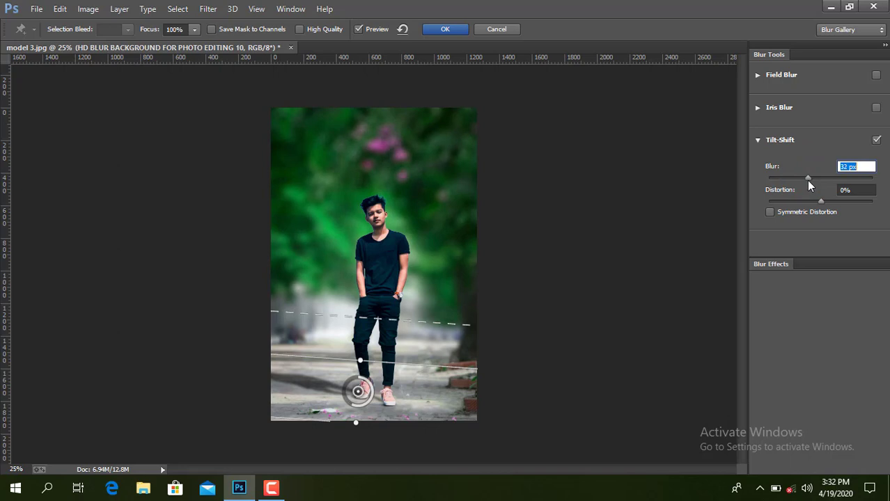
left_click(452, 31)
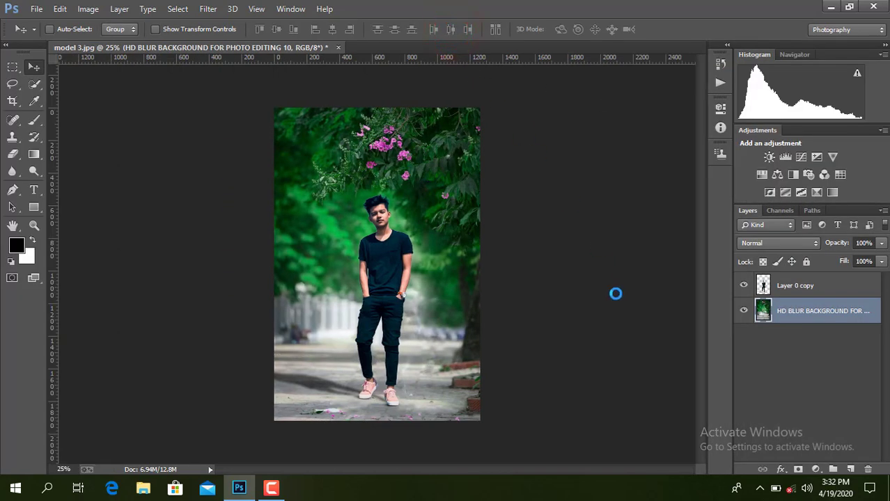
Step: Enlarge the man's layer slightly to about 100.6% and commit the transform
left_click(810, 286)
key("ctrl+t")
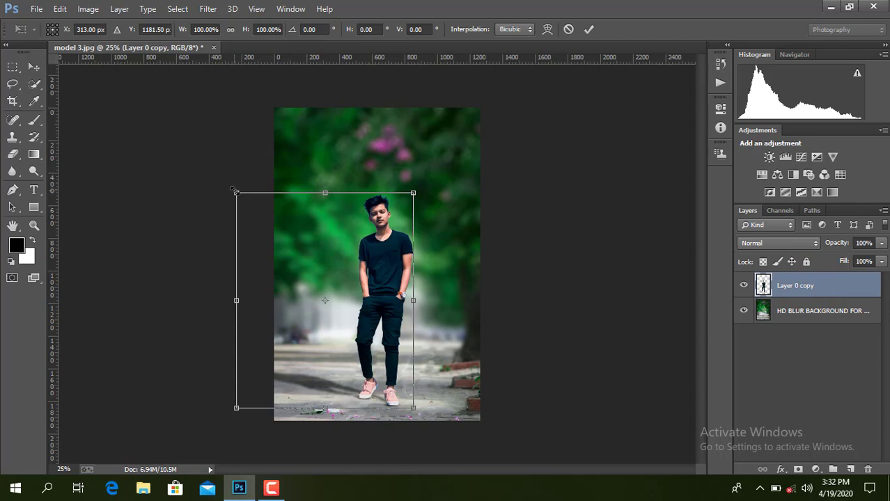
left_click_drag(235, 191, 229, 189)
left_click_drag(412, 191, 412, 192)
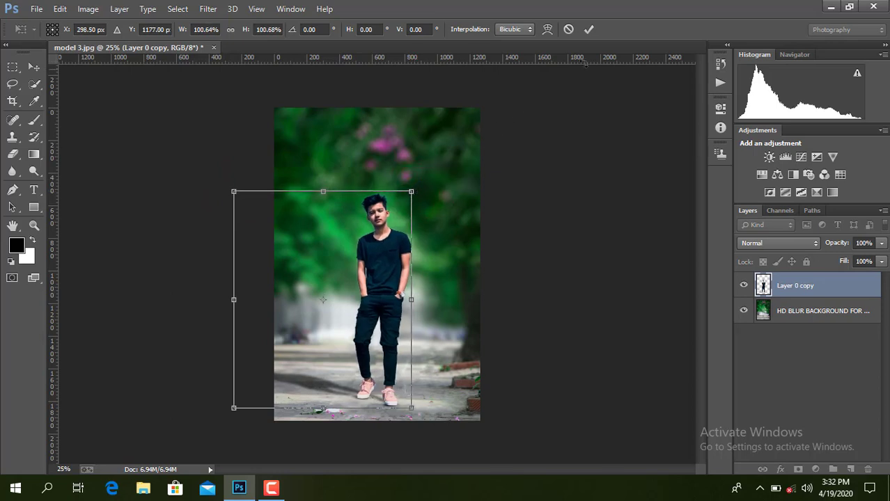
left_click(589, 29)
Step: Merge the man's layer and the background into one layer
left_click(790, 310)
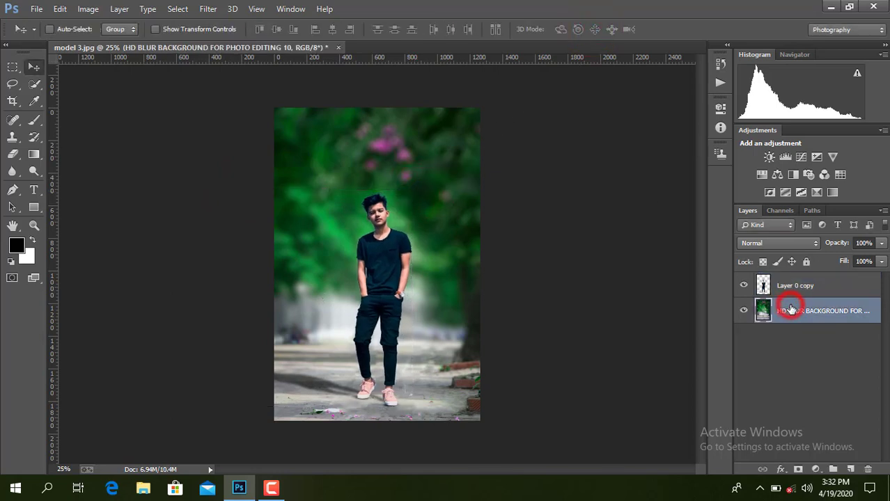
right_click(789, 309)
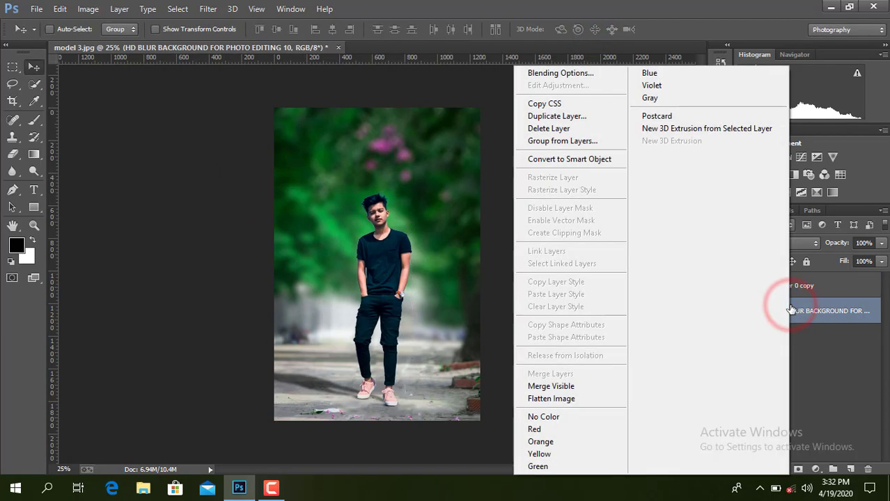
left_click(559, 387)
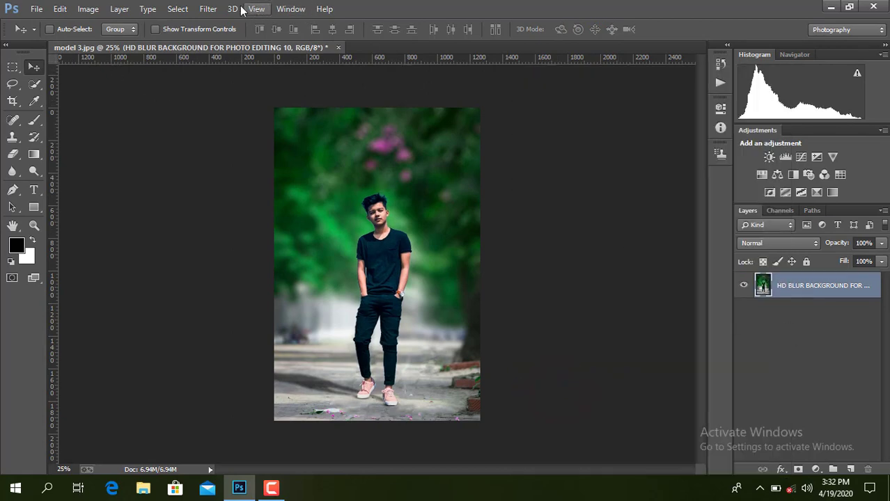
Step: In the Camera Raw Filter, set Clarity +38, Vibrance +72, Blacks +68, Whites +13, Shadows +39 and Luminance noise reduction to 80
left_click(210, 8)
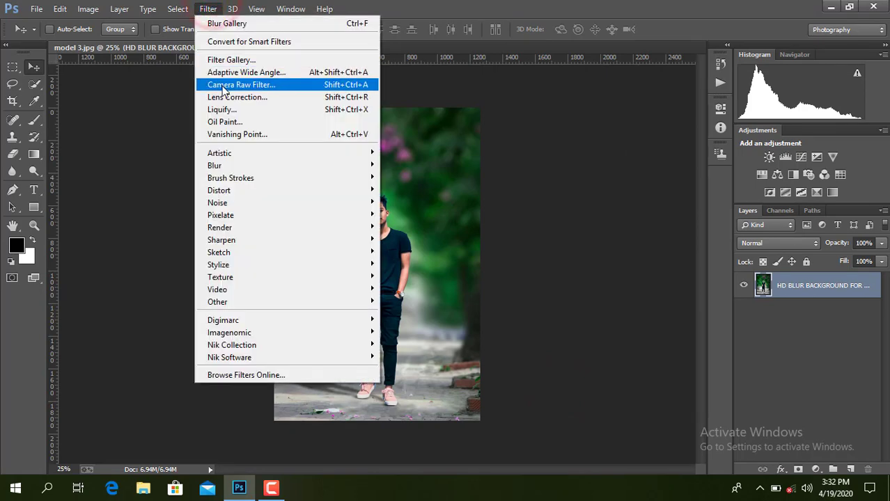
left_click(223, 85)
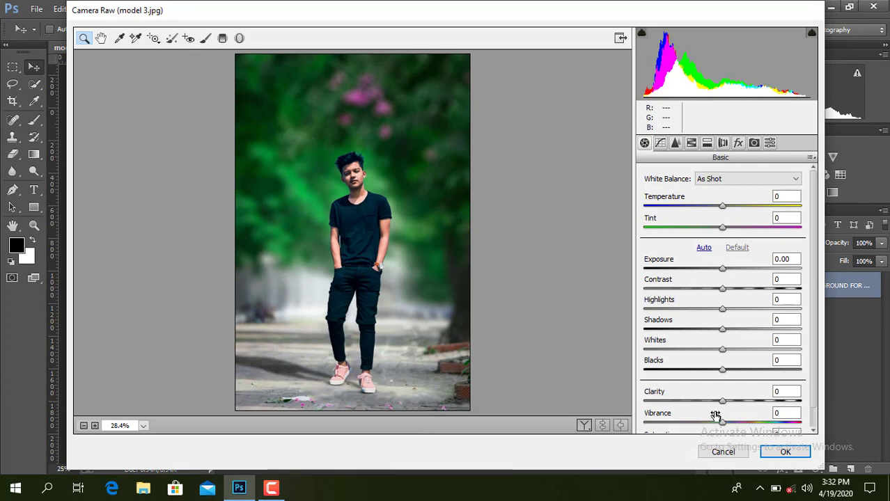
left_click_drag(723, 401, 780, 426)
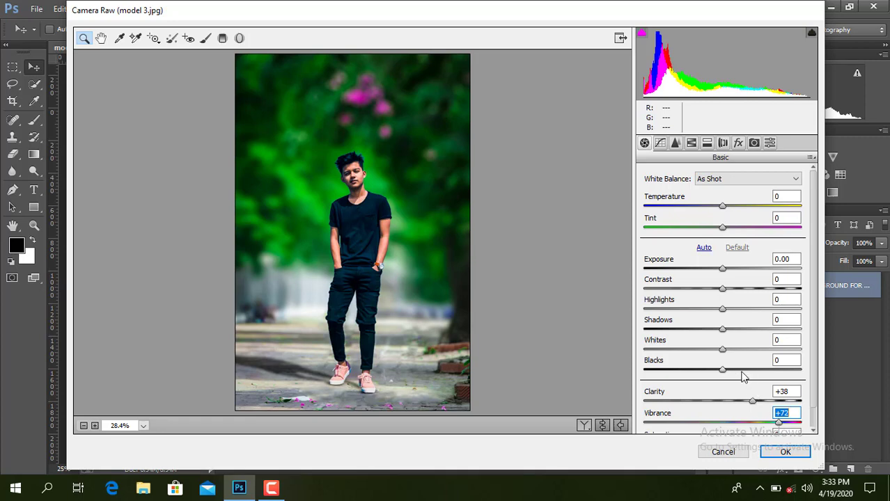
left_click_drag(723, 371, 775, 371)
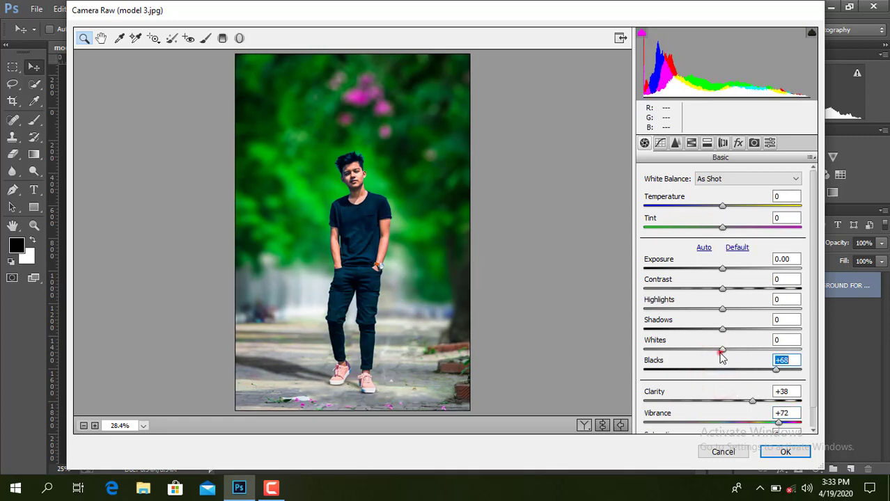
left_click_drag(721, 355, 731, 369)
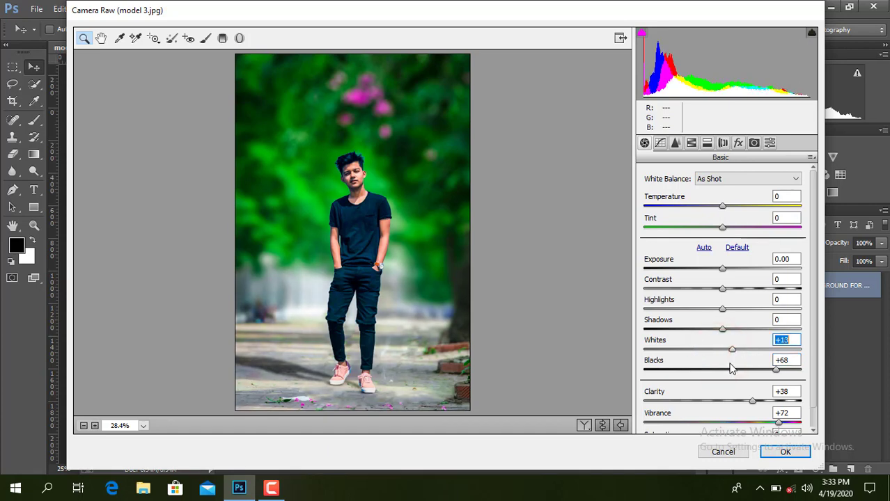
left_click_drag(722, 329, 755, 332)
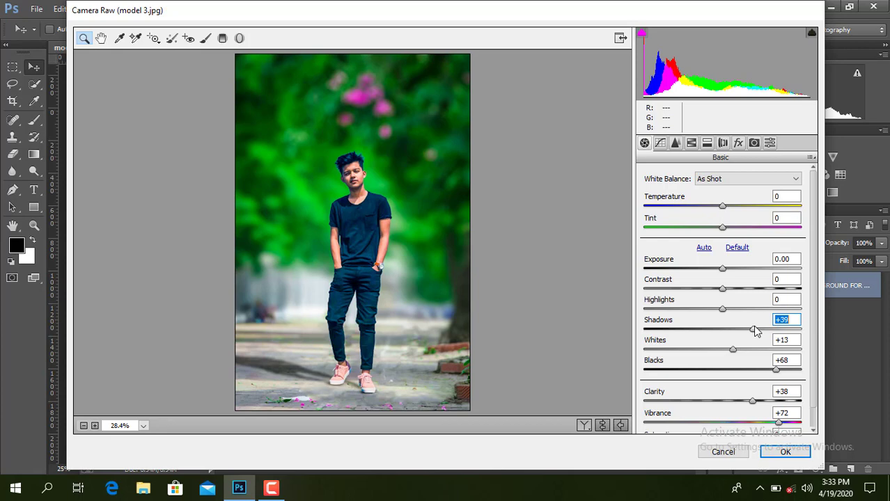
left_click(675, 143)
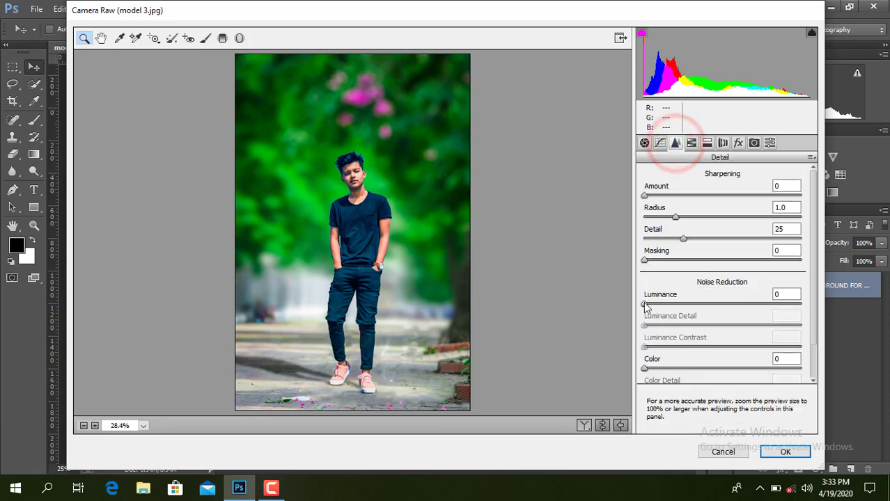
left_click_drag(644, 304, 776, 315)
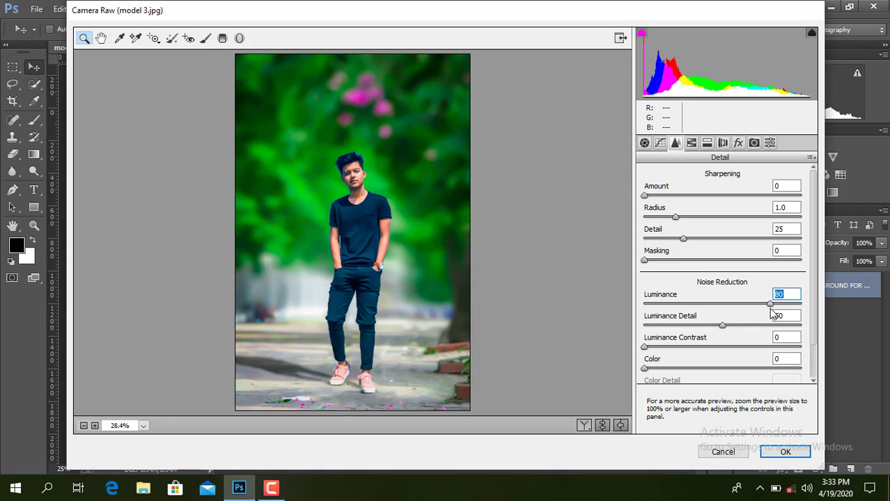
Step: Raise the Greens saturation to +66 and set the hue of Yellows to +13, Greens to +18 and Aquas to -88
left_click(691, 143)
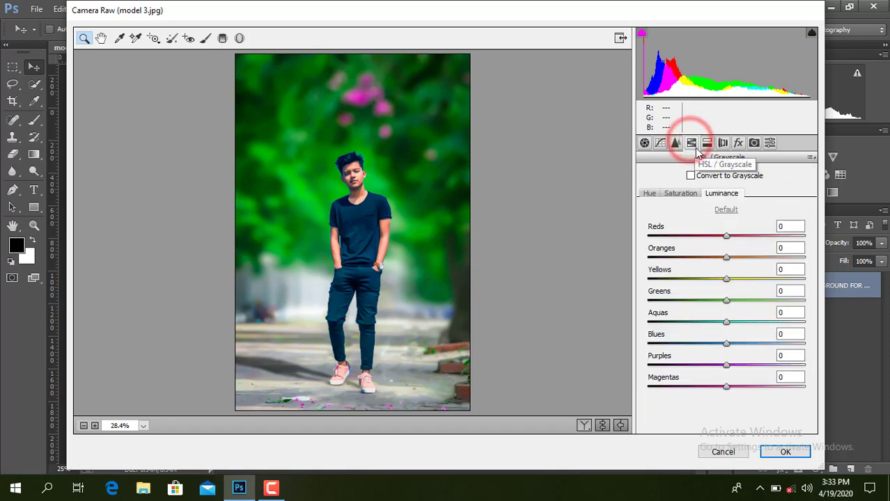
left_click(677, 194)
left_click_drag(727, 300, 780, 301)
left_click(649, 193)
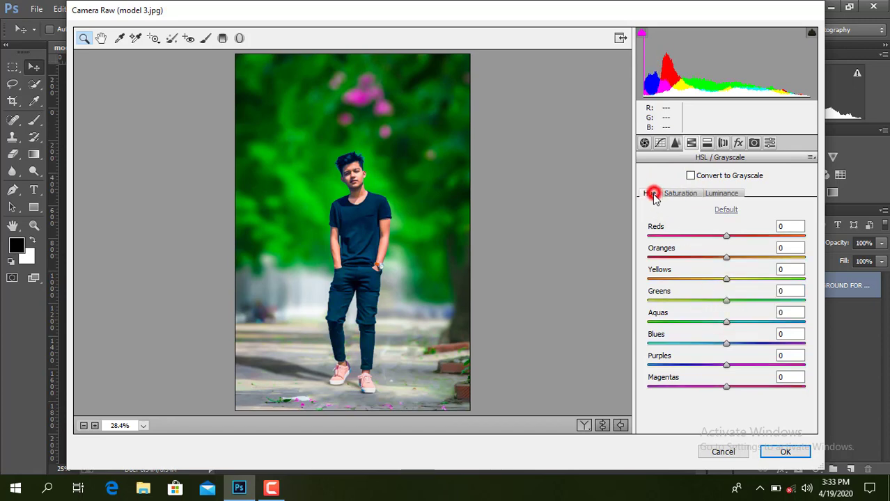
left_click_drag(728, 278, 656, 321)
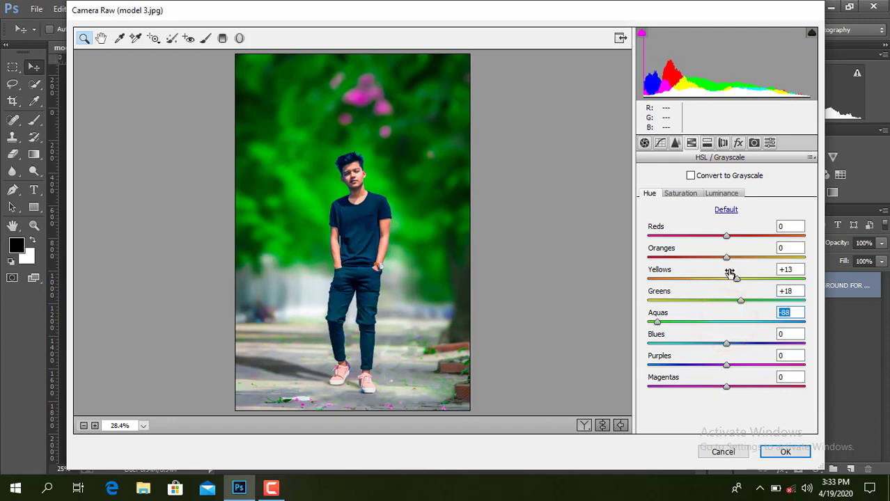
Step: Lower the Greens saturation, set the Greens luminance to -21, and adjust the luminance of Yellows and Oranges
left_click(696, 190)
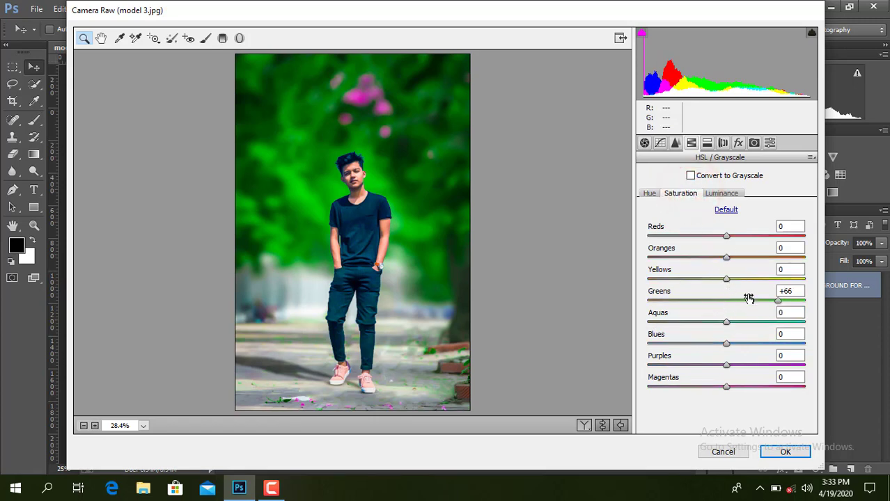
left_click_drag(777, 300, 714, 304)
left_click(712, 194)
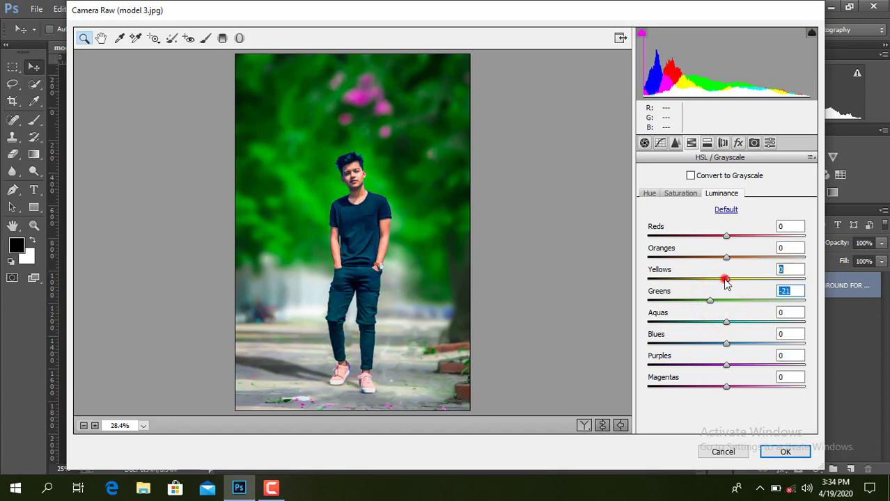
left_click_drag(726, 282, 752, 259)
Step: Add a post-crop vignette with Amount -28, Midpoint 54 and Roundness +59, and apply the Camera Raw adjustments
left_click(738, 143)
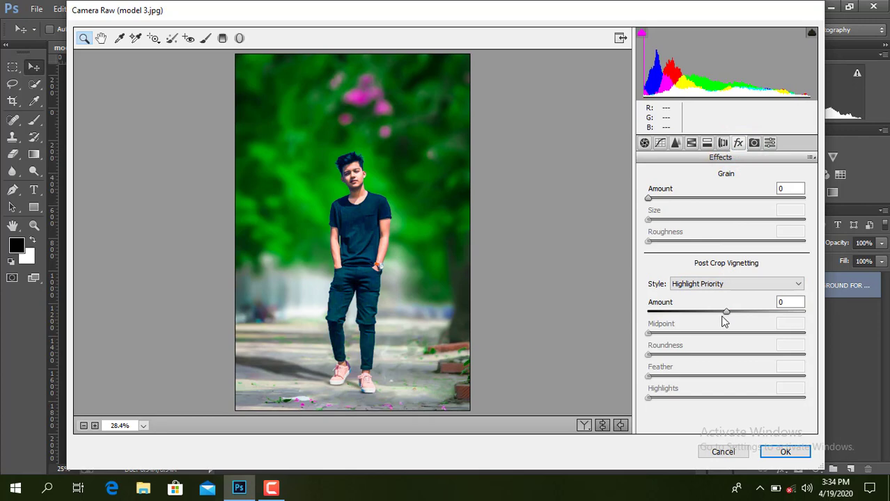
mouse_move(726, 311)
left_mouse_down()
mouse_move(705, 314)
mouse_move(732, 332)
left_mouse_up()
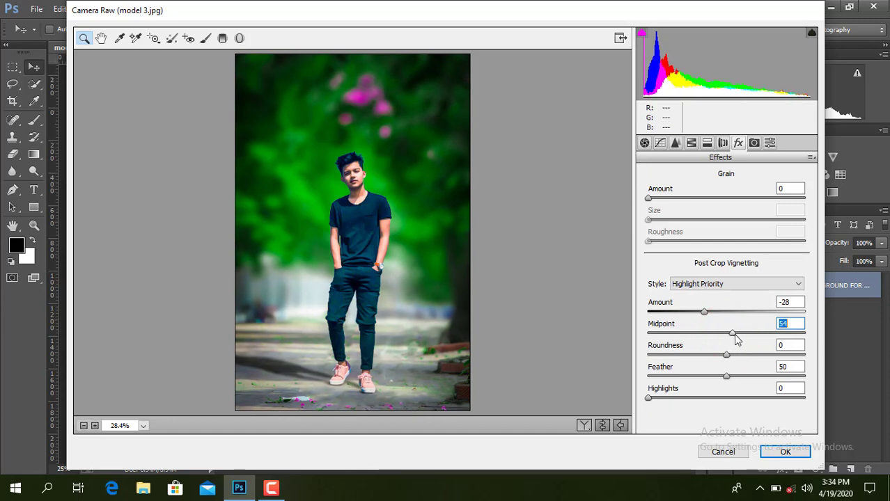
left_click(726, 355)
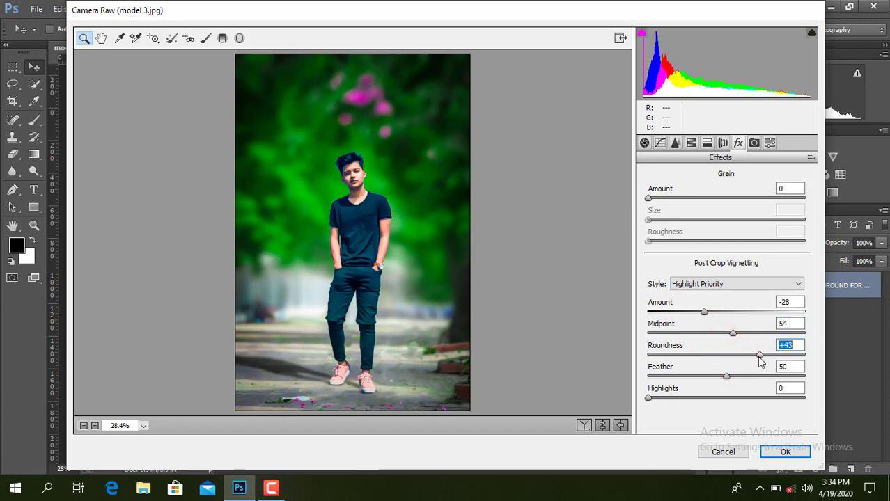
left_click_drag(727, 358, 765, 357)
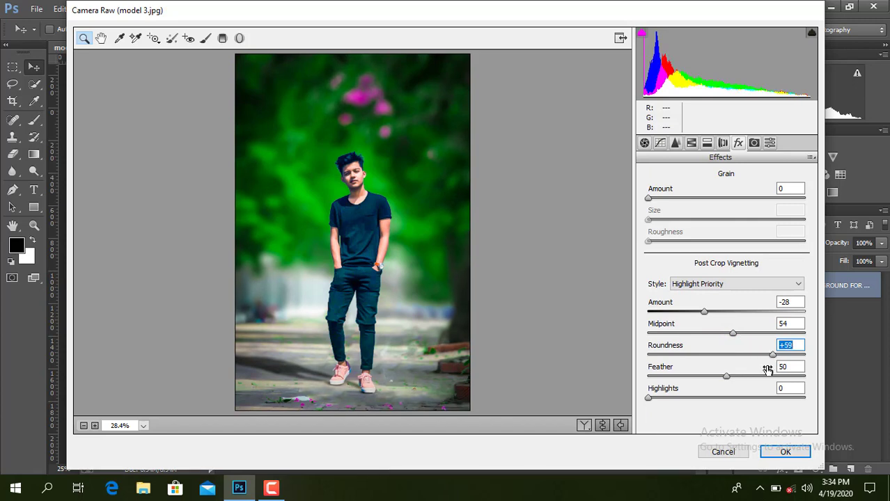
left_click(777, 454)
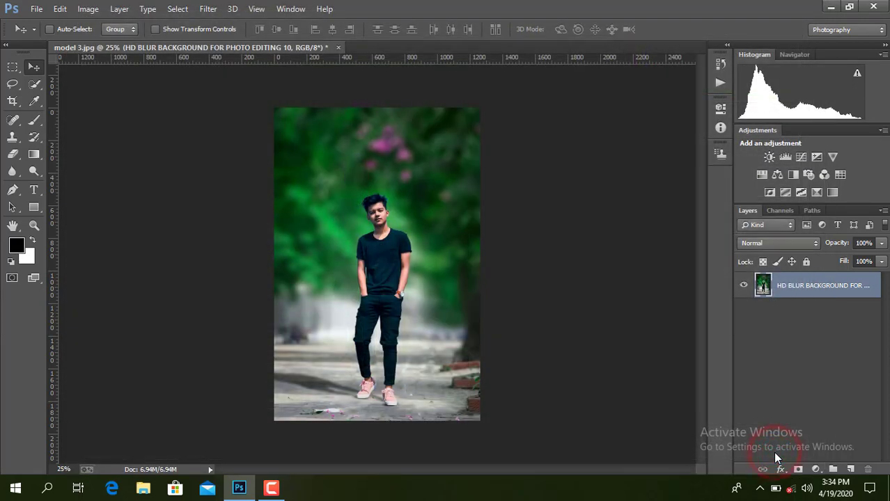
Step: Flatten the image and set it up to be saved as a JPEG copy named "model 3 new" in New folder
right_click(812, 288)
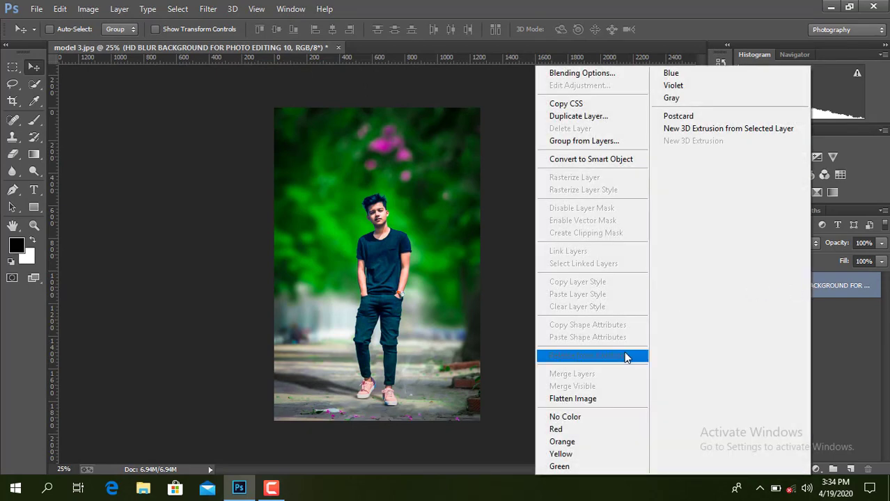
left_click(591, 396)
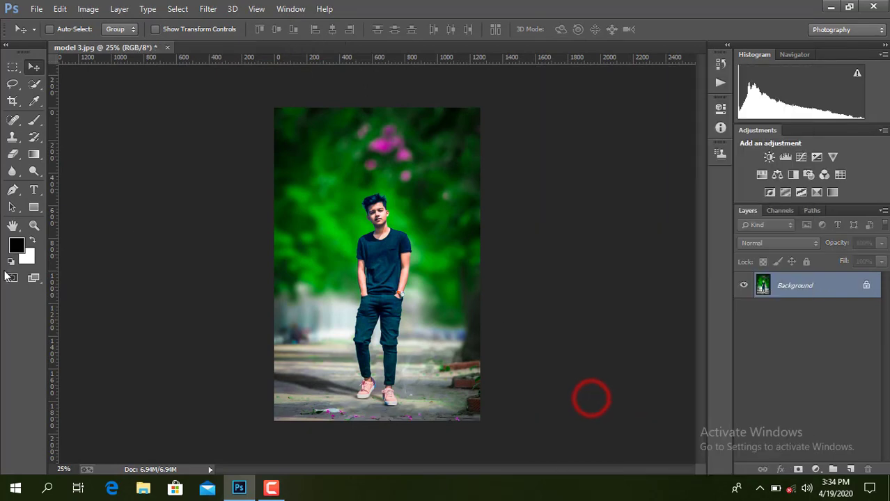
left_click(36, 9)
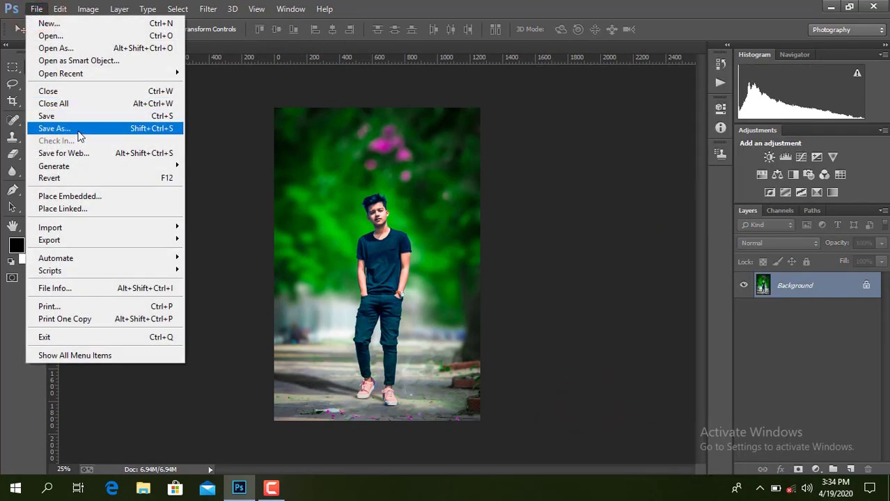
left_click(80, 135)
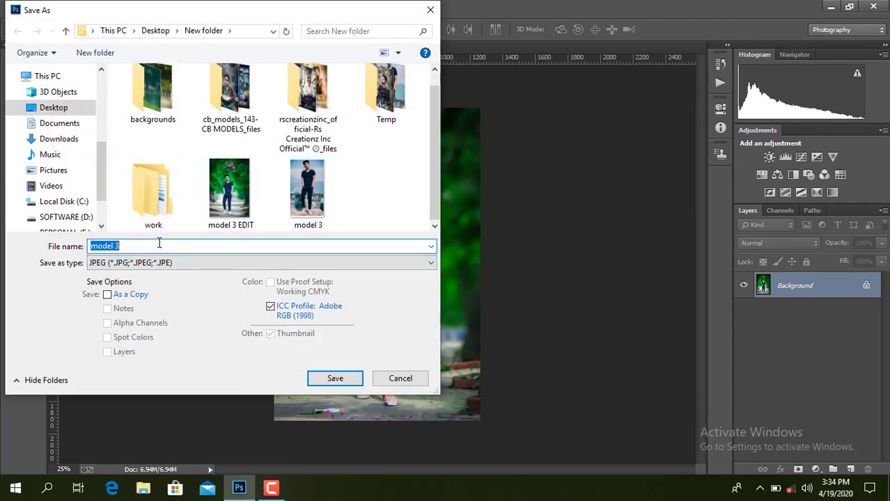
left_click(107, 294)
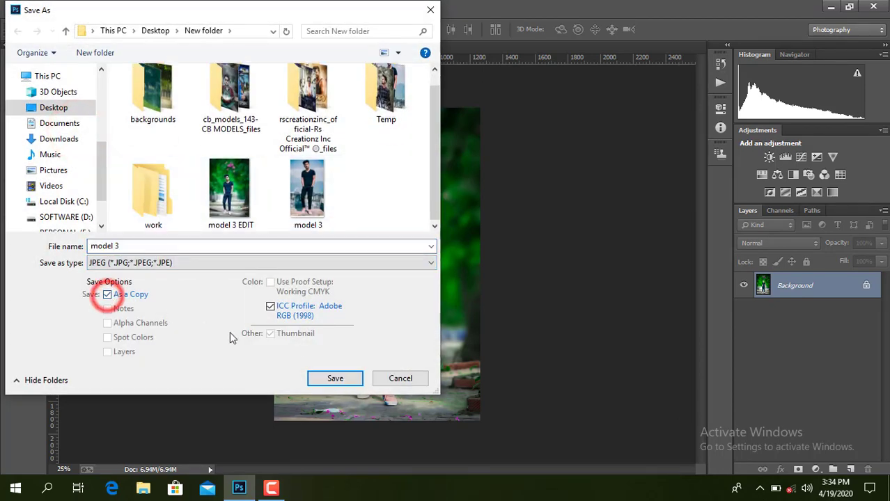
left_click(141, 244)
type("model 3 ")
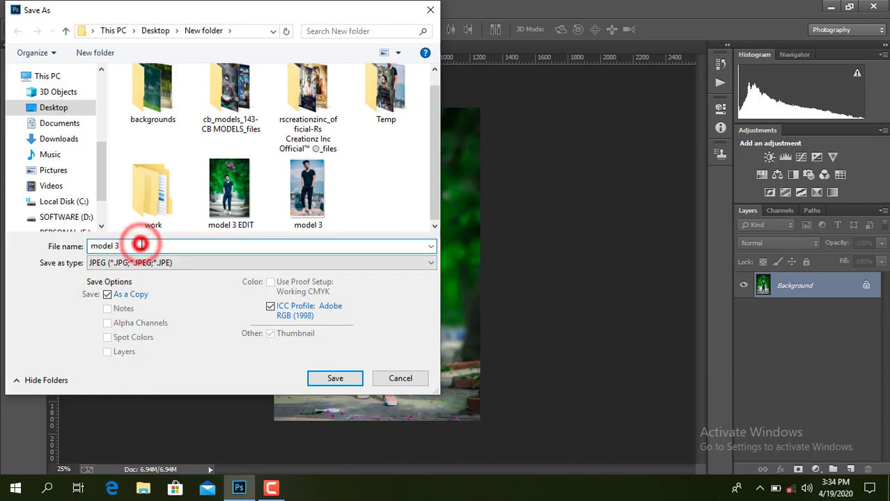
type("new")
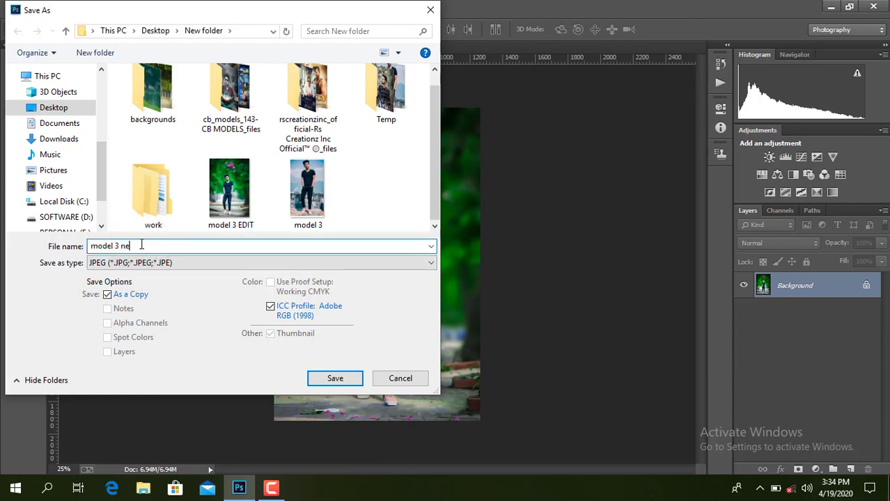